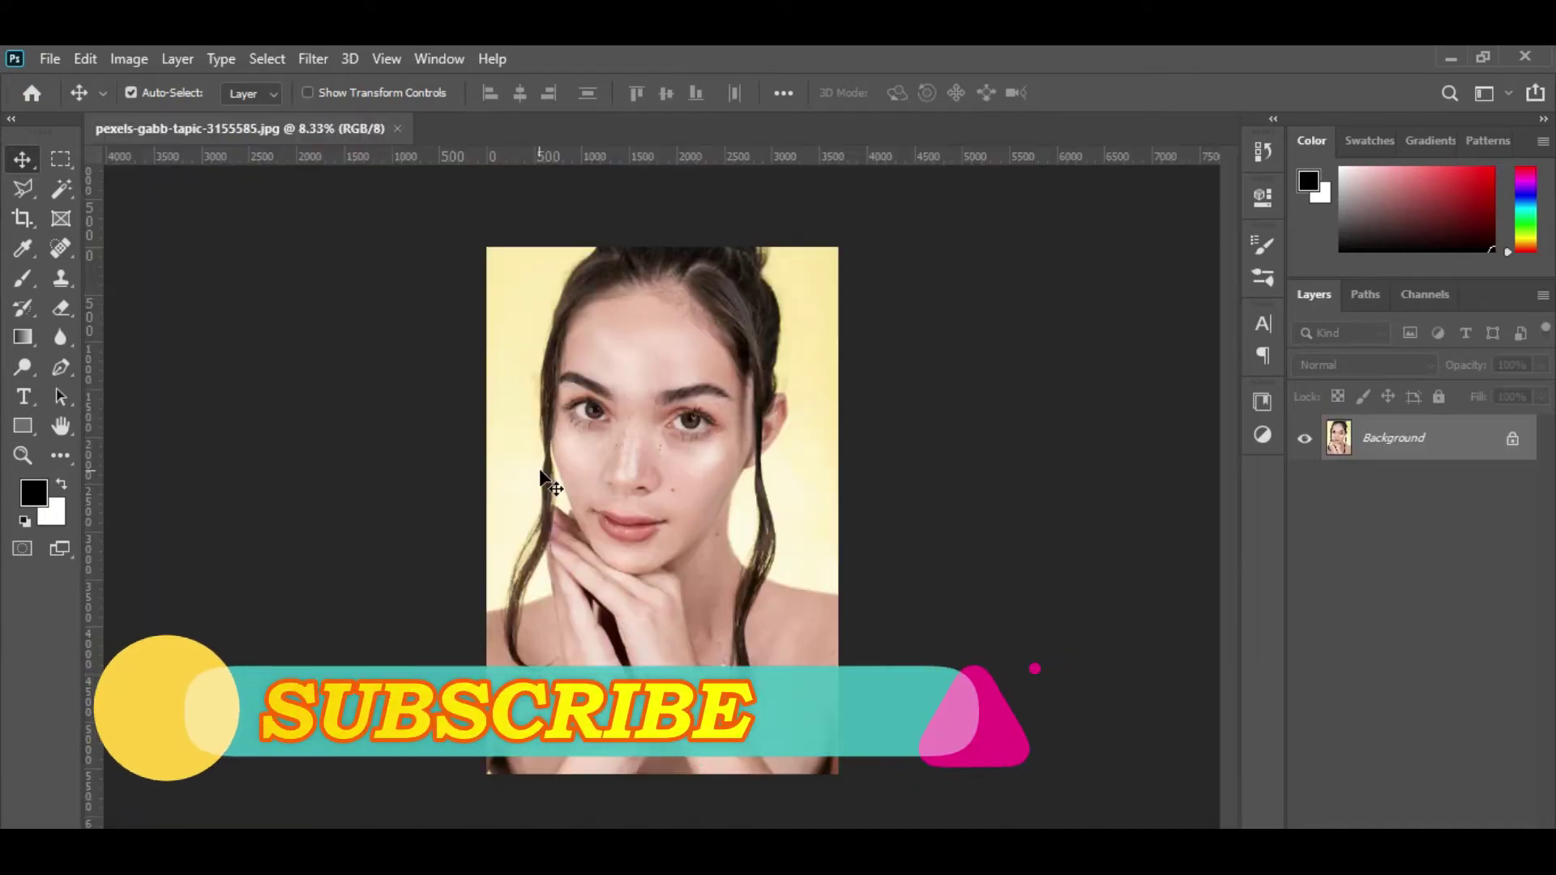
# - Zoom in on the portrait's face and pan from the forehead down to the lips
pyautogui.click(613, 457)
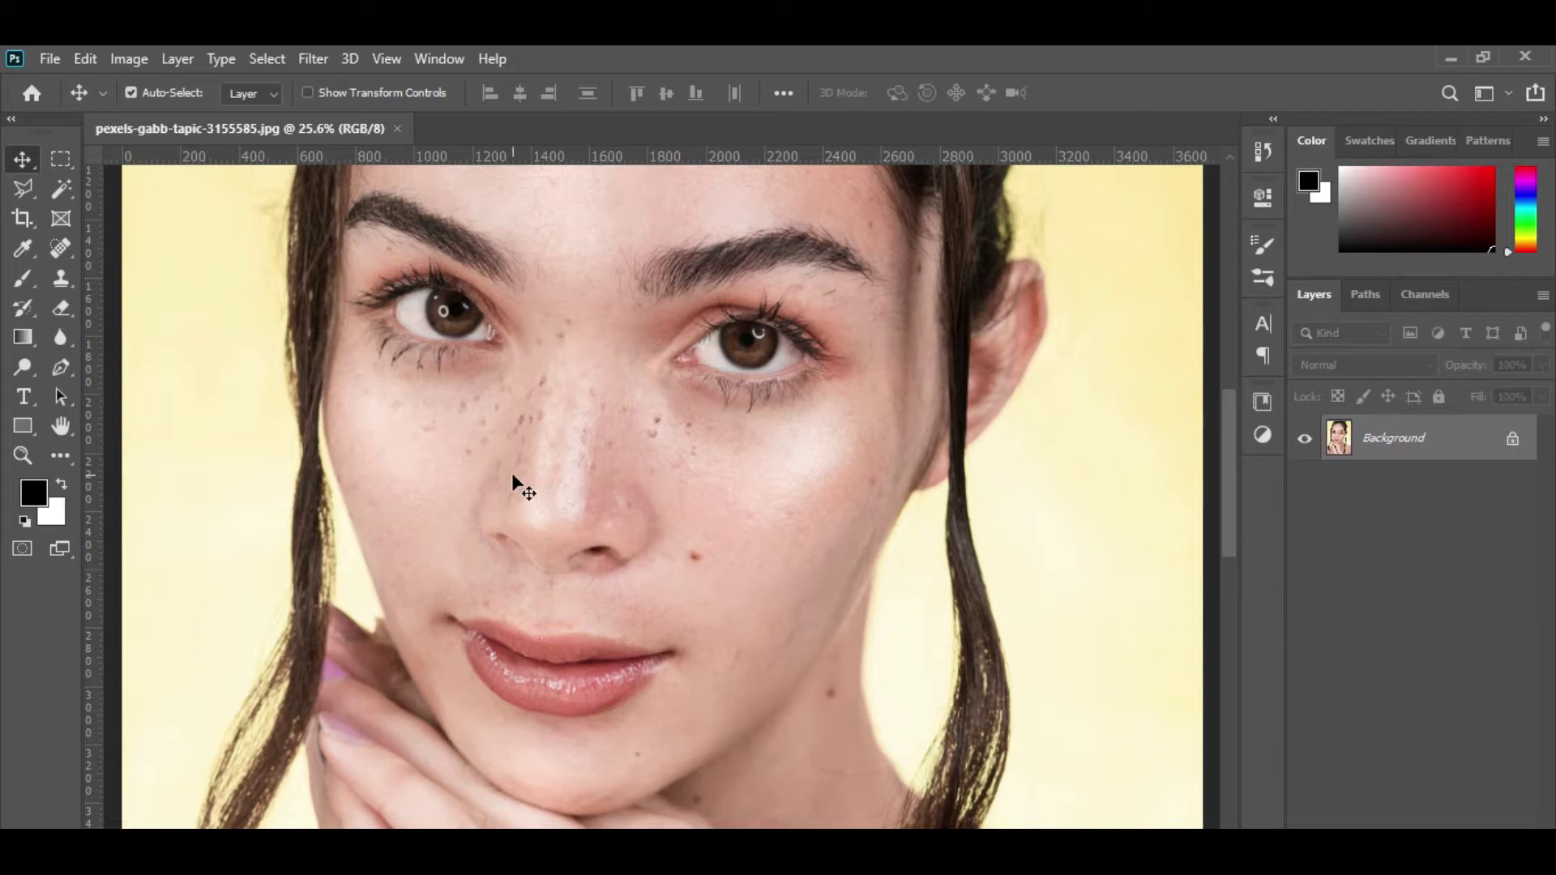
pyautogui.moveTo(617, 366); pyautogui.dragTo(698, 643)
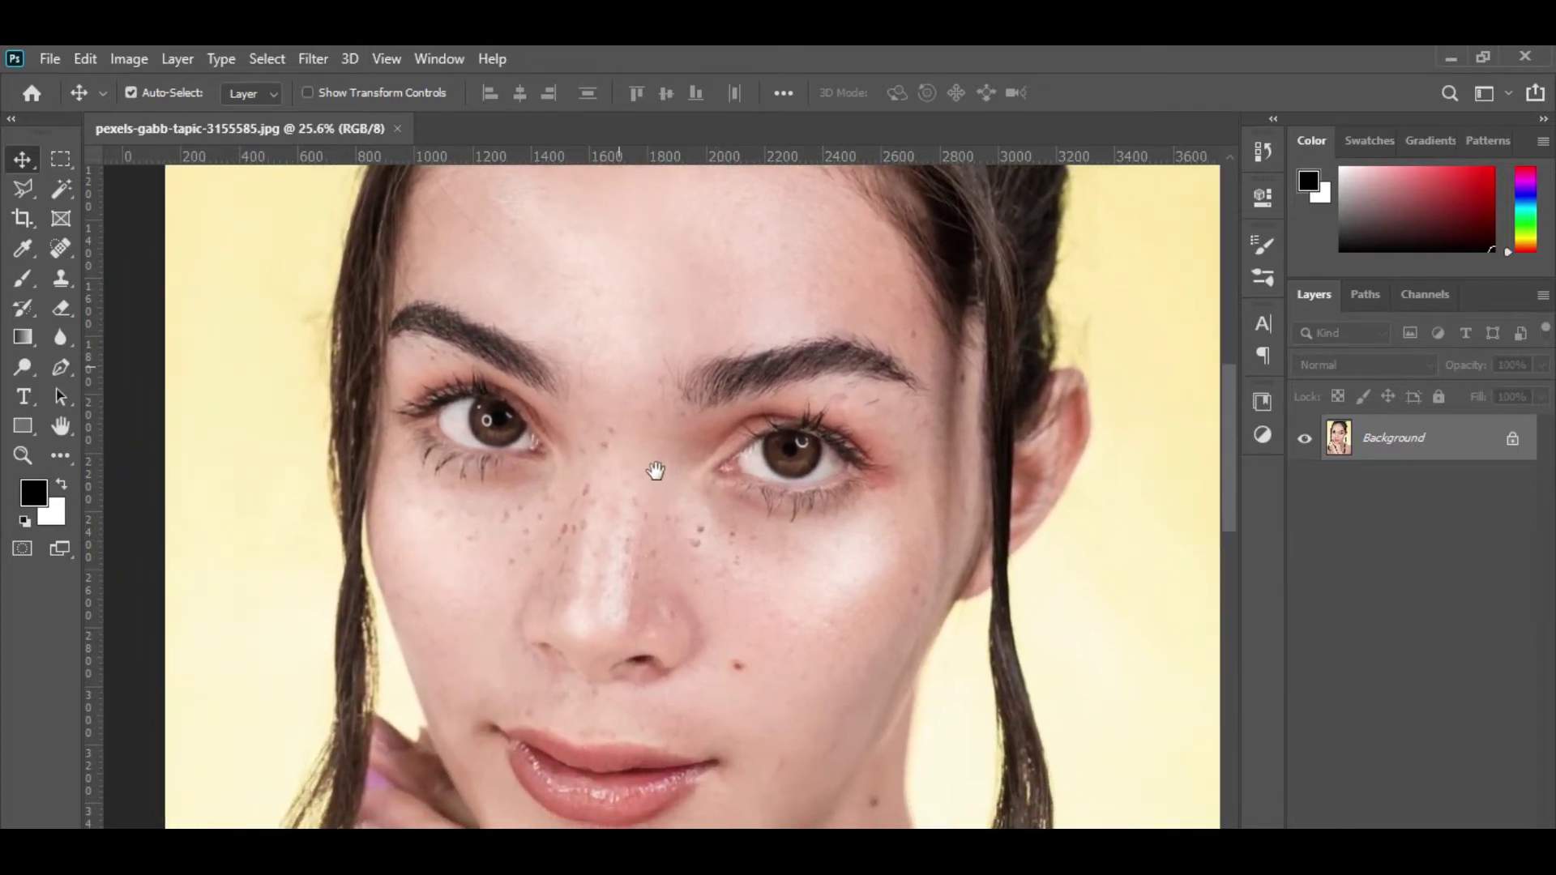
pyautogui.moveTo(699, 643); pyautogui.dragTo(646, 452)
# - Set the Spot Healing Brush to 100% hardness and Normal mode, then heal the blemish beside the nose
pyautogui.click(53, 257)
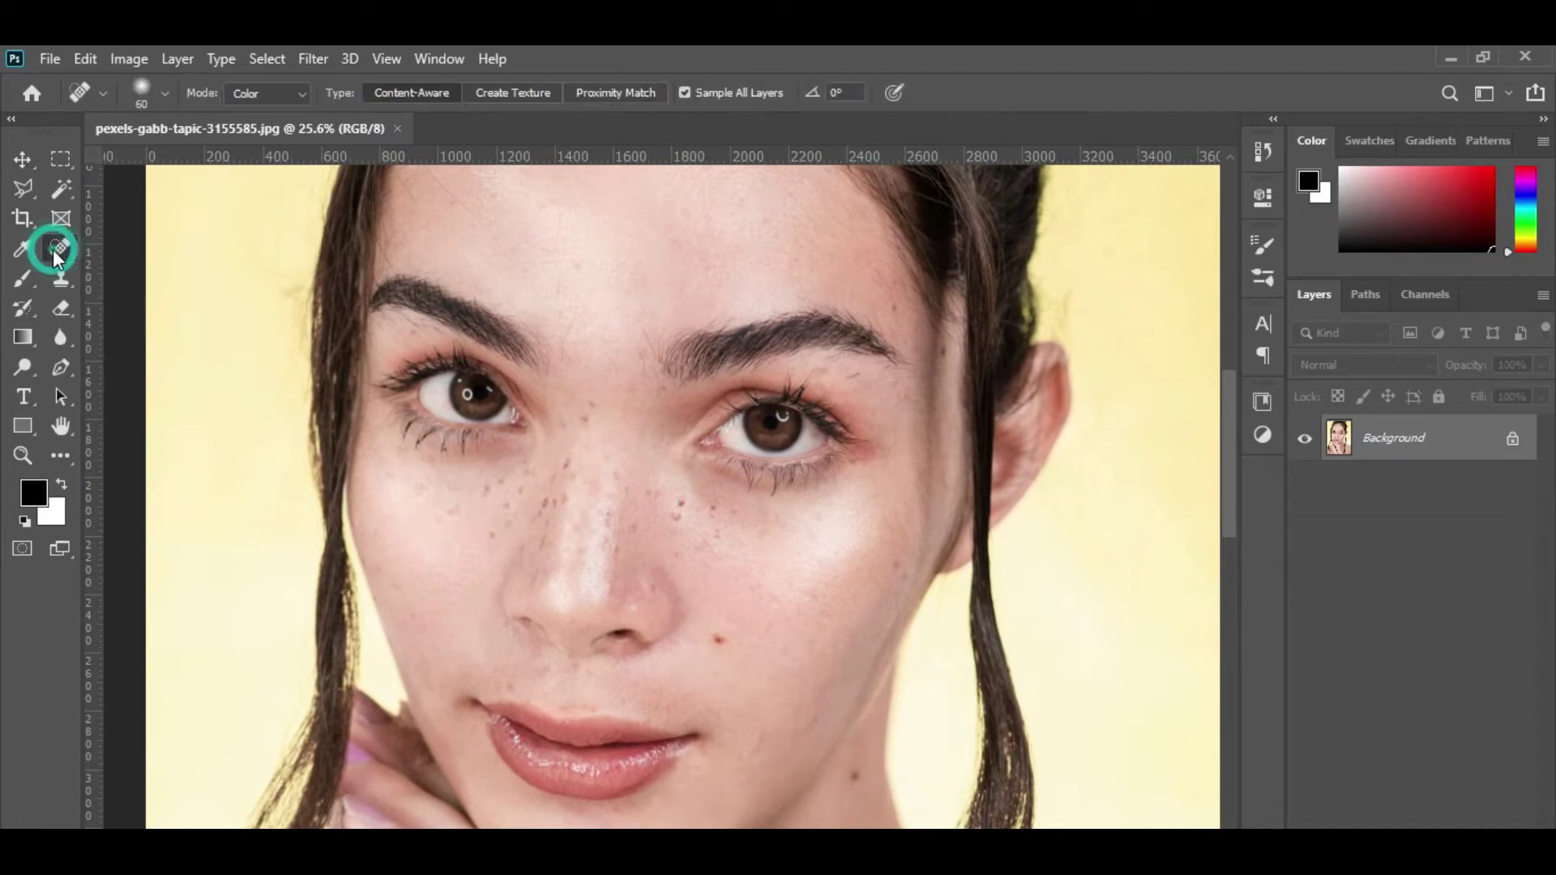
pyautogui.click(164, 93)
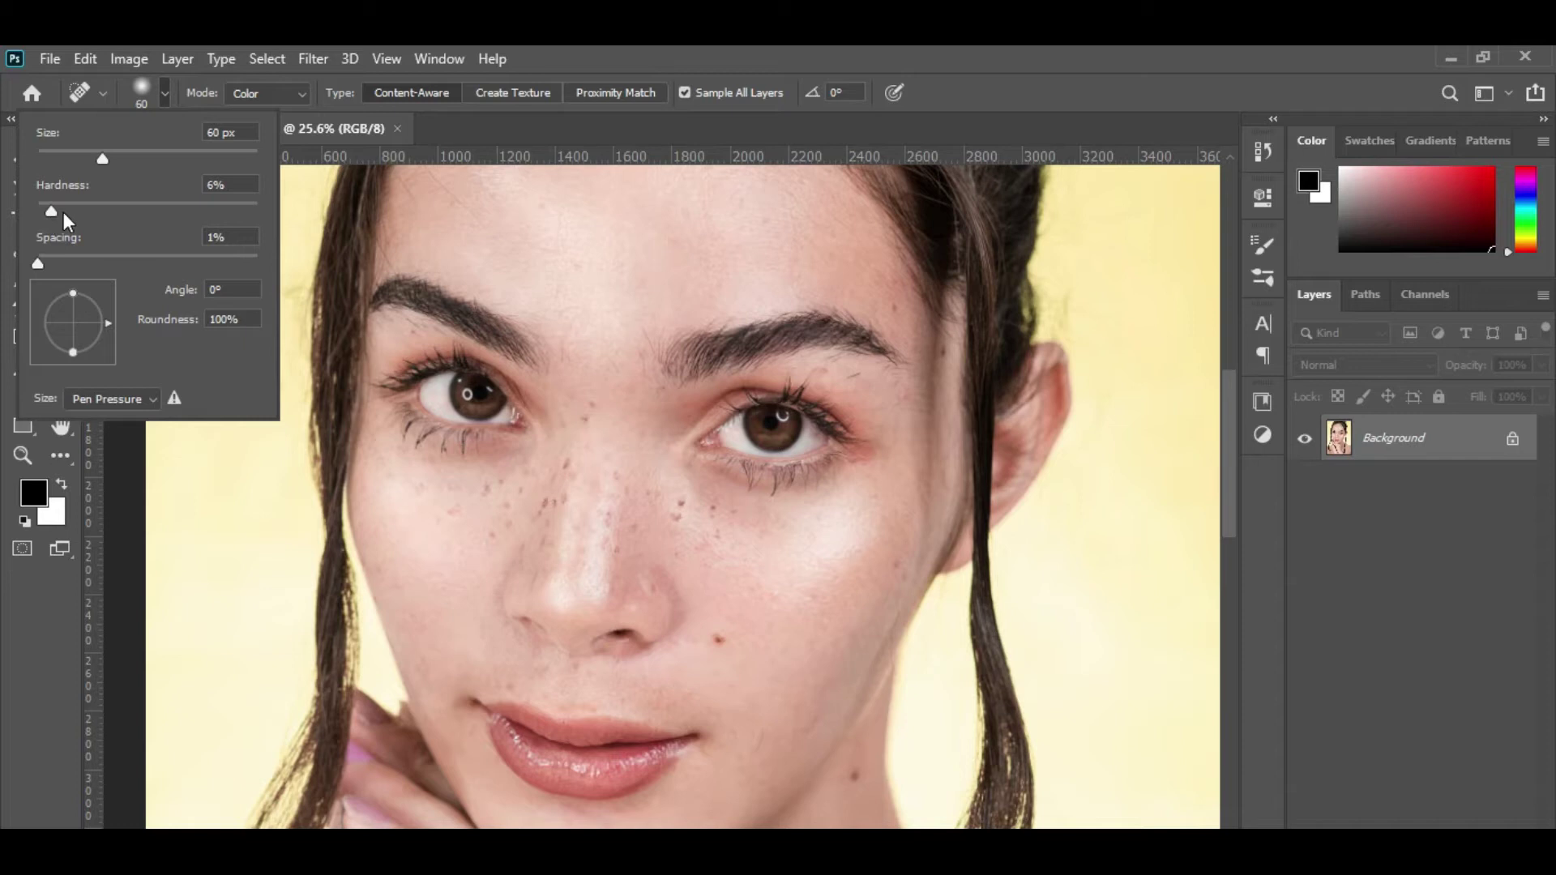
pyautogui.click(47, 211)
pyautogui.moveTo(47, 210); pyautogui.dragTo(269, 215)
pyautogui.click(286, 96)
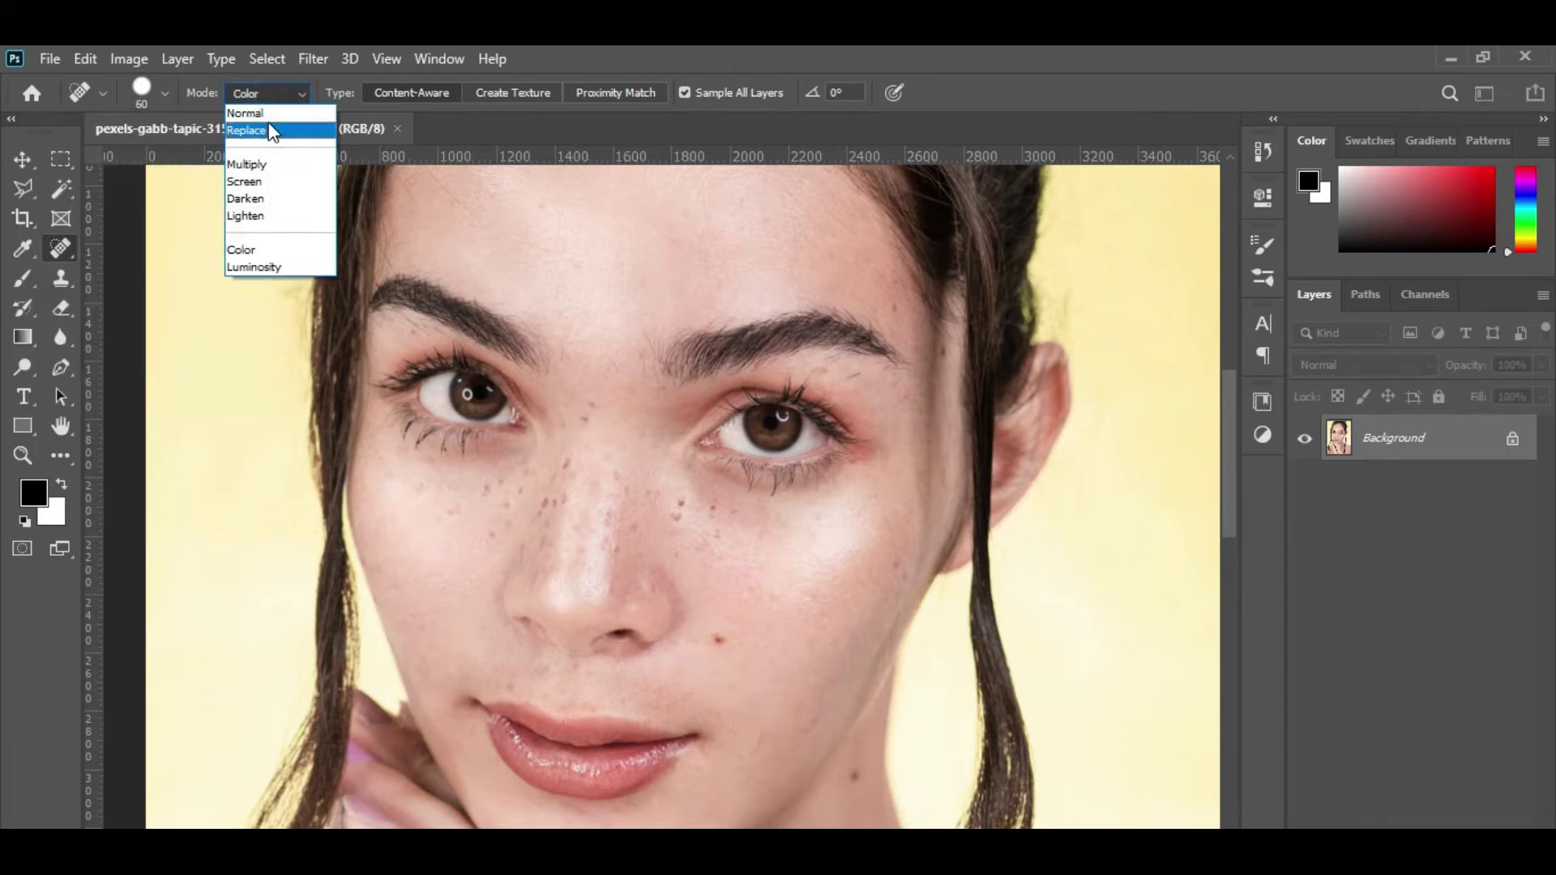
pyautogui.click(270, 113)
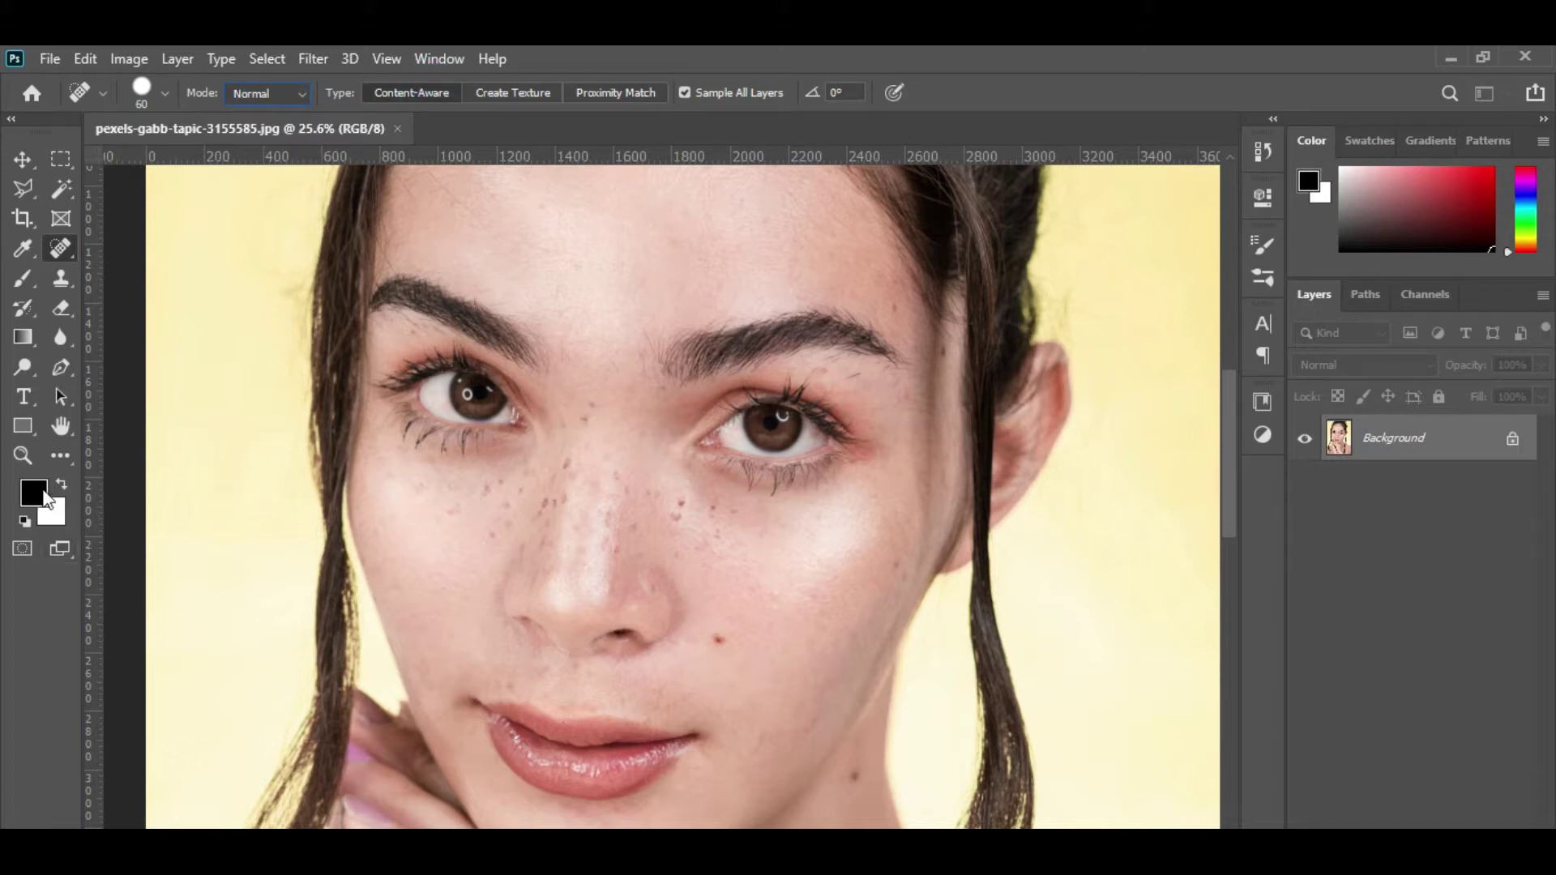
pyautogui.click(720, 638)
# - Heal the blemish below the nose, freckles around the nose bridge, and spots between the eyes
pyautogui.click(573, 664)
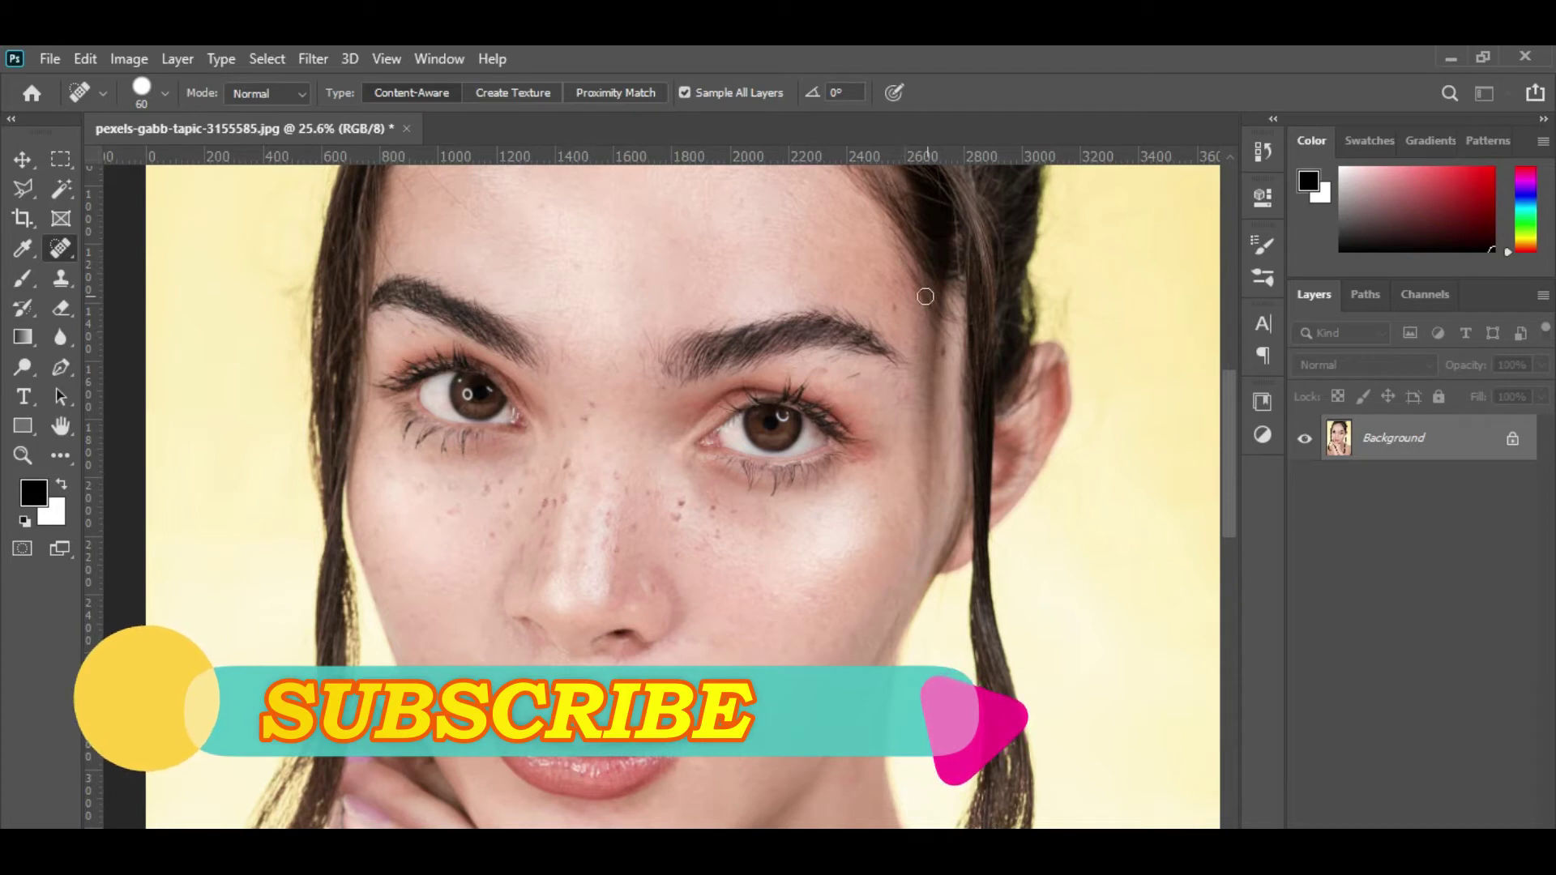
pyautogui.click(679, 510)
pyautogui.click(613, 545)
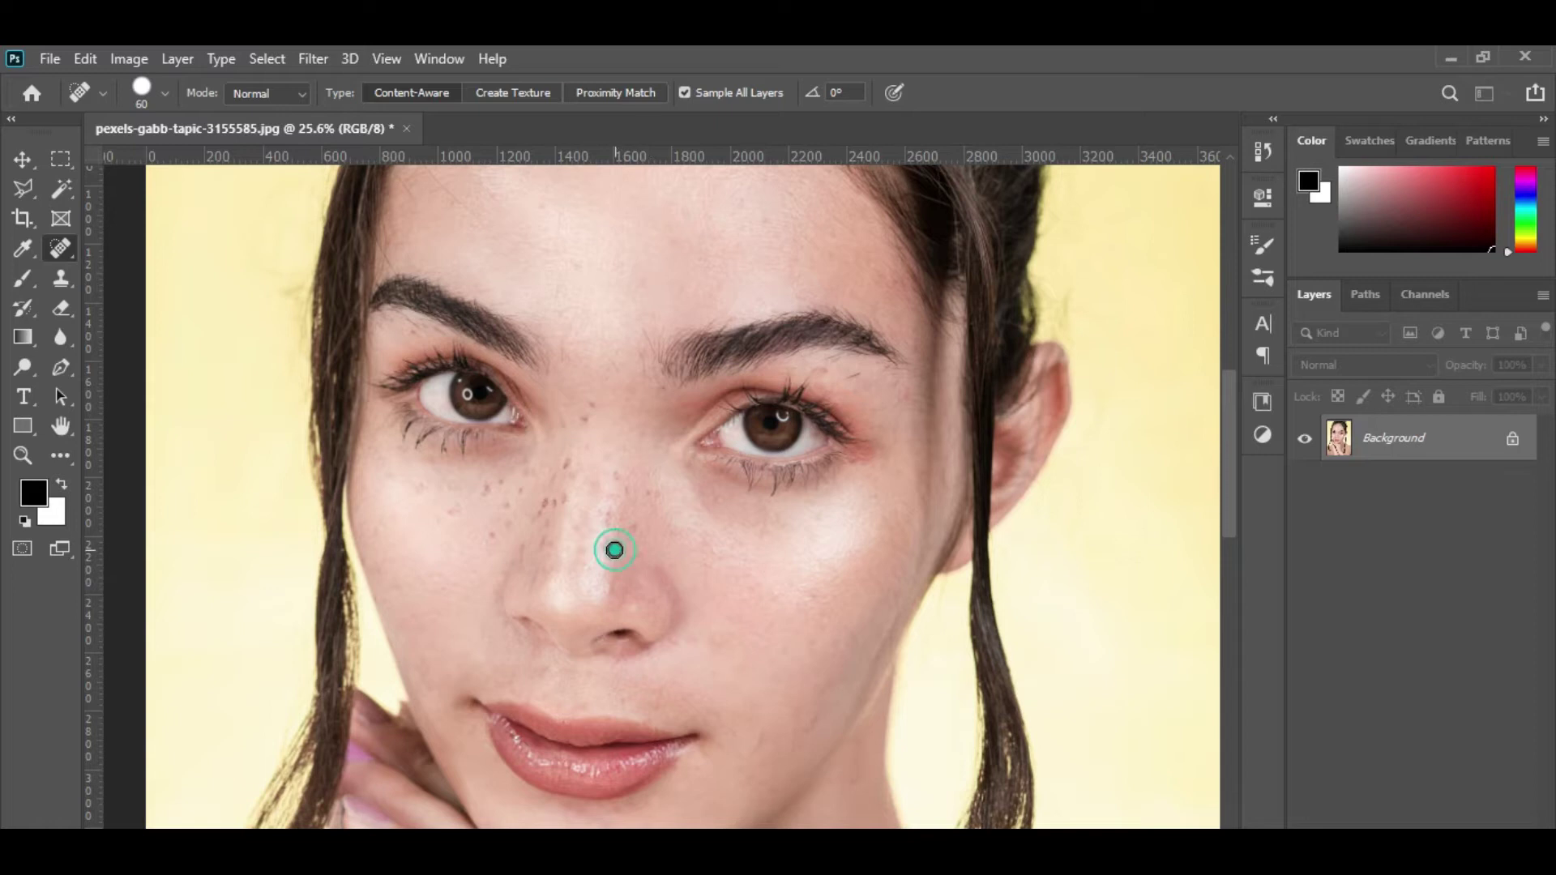
pyautogui.click(598, 538)
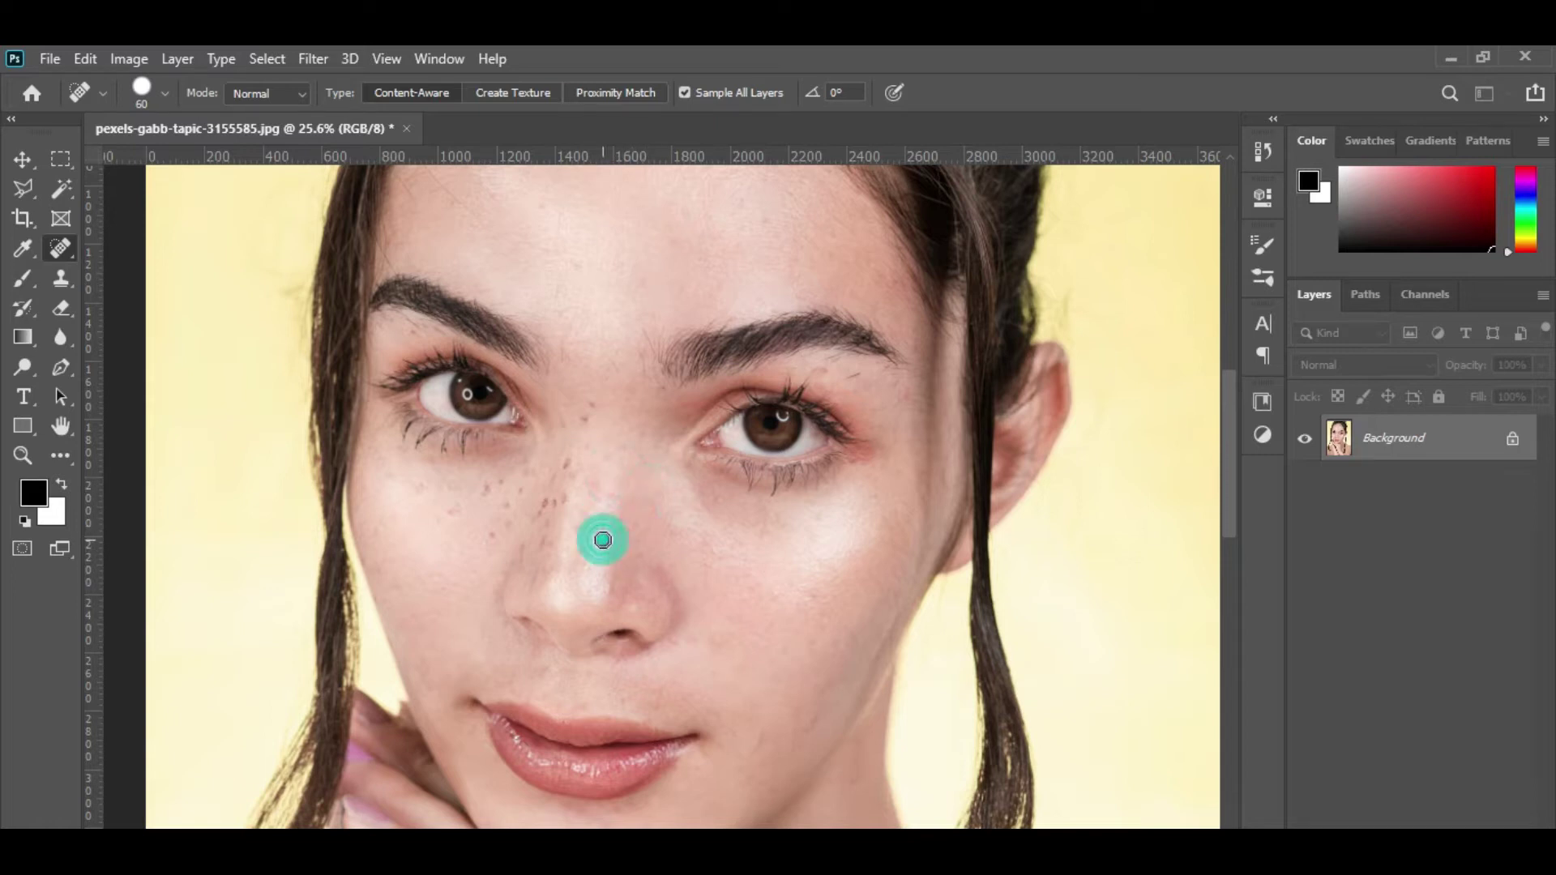
pyautogui.click(546, 523)
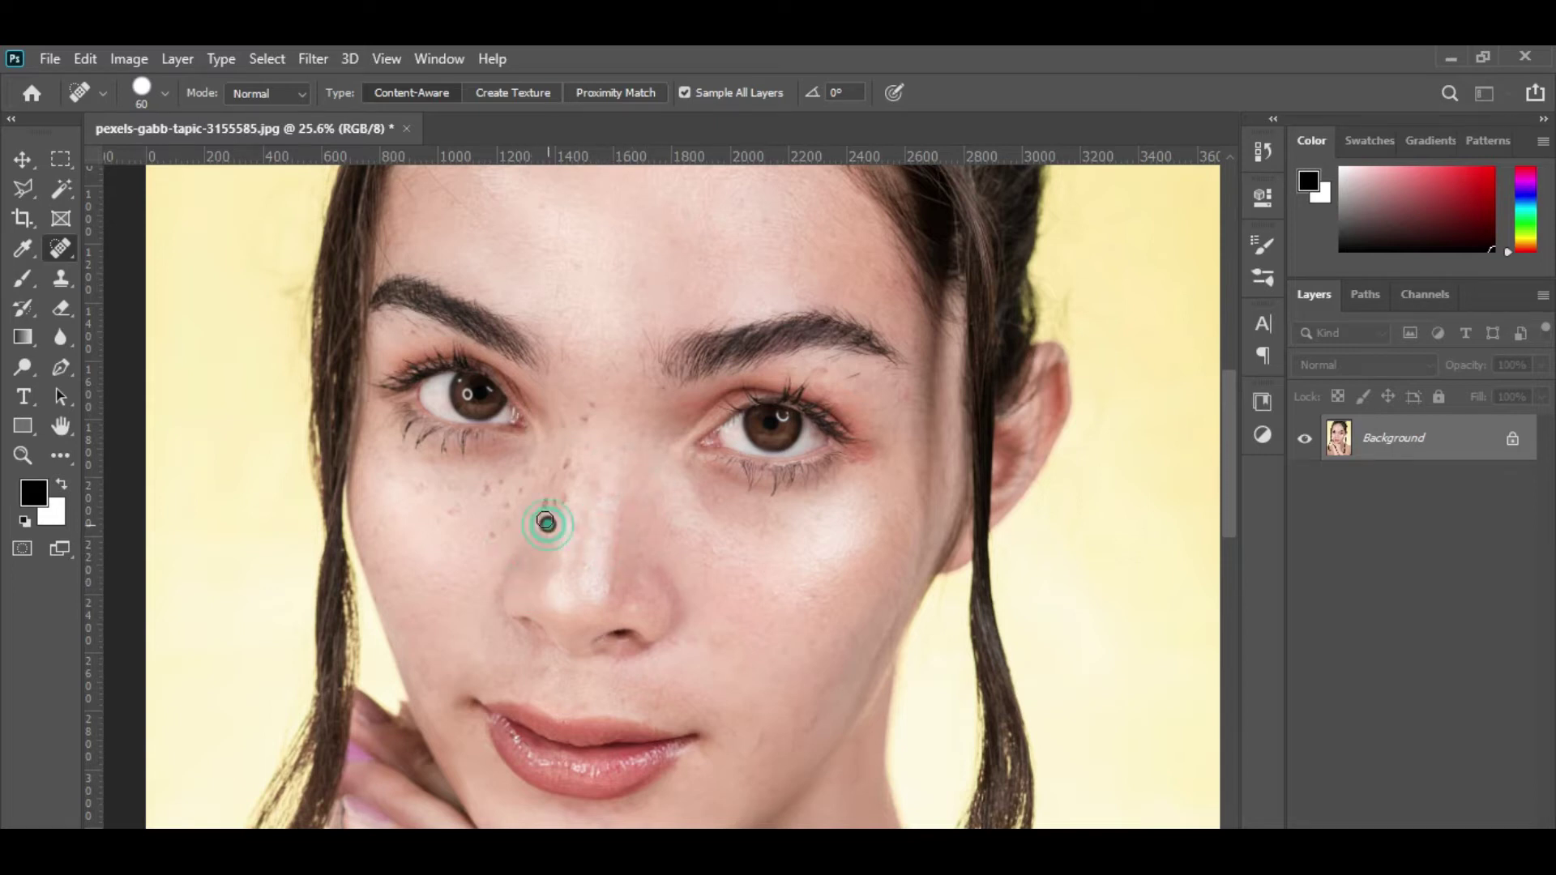
pyautogui.click(591, 406)
pyautogui.click(585, 441)
# - Heal the freckles on the left cheek below the eye
pyautogui.click(507, 521)
pyautogui.click(496, 476)
pyautogui.click(452, 510)
pyautogui.click(420, 486)
pyautogui.click(437, 519)
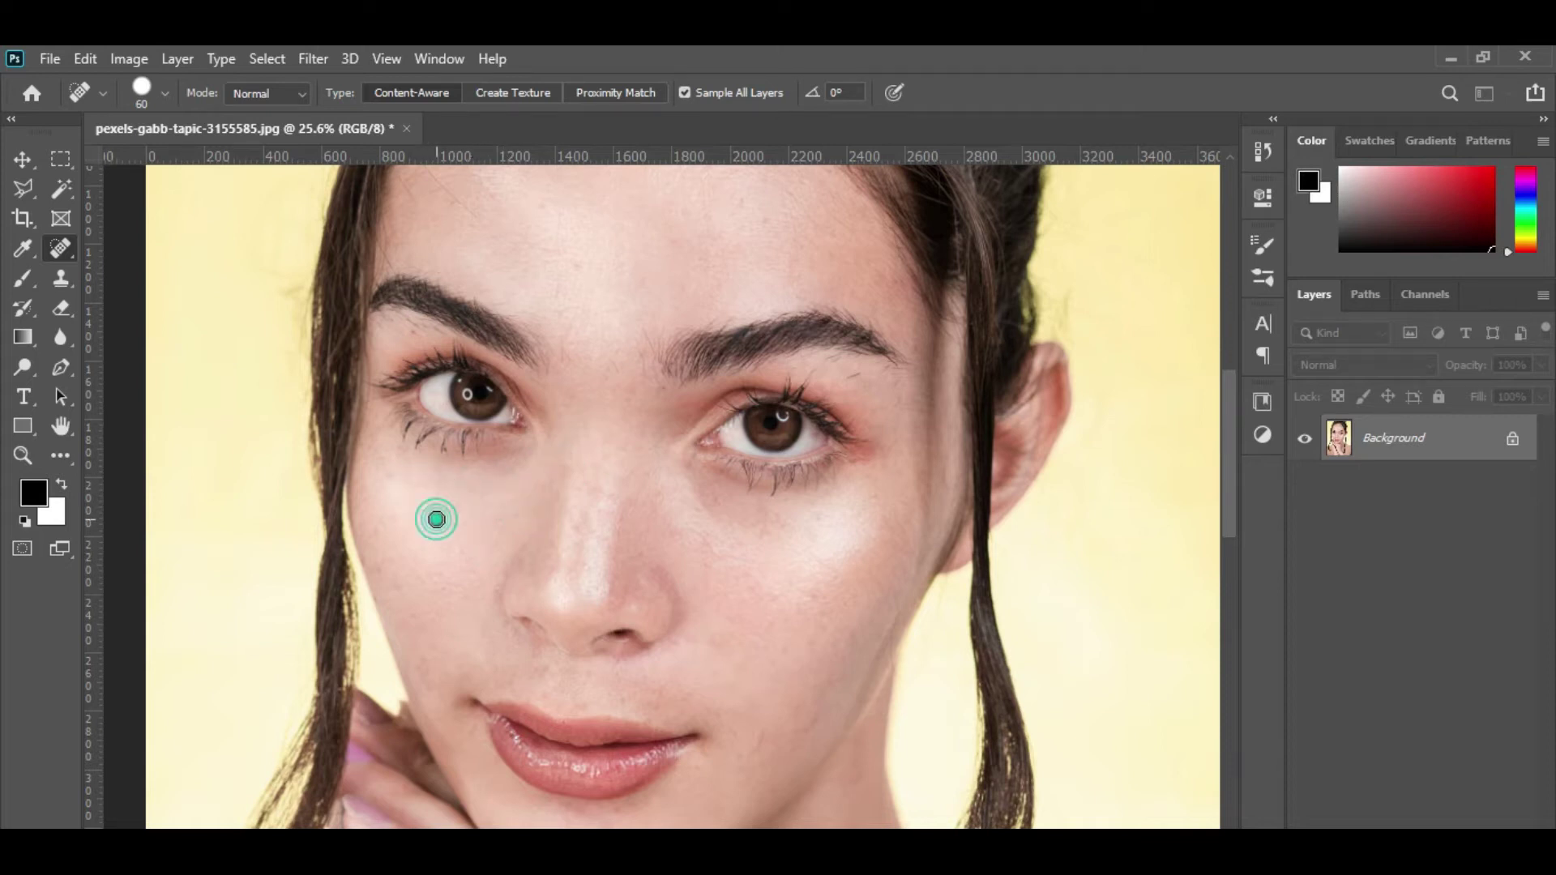
# - Heal a spot near the cheek edge and a patch of skin below the cheek
pyautogui.scroll(-5, 712, 486)
pyautogui.scroll(-4, 842, 567)
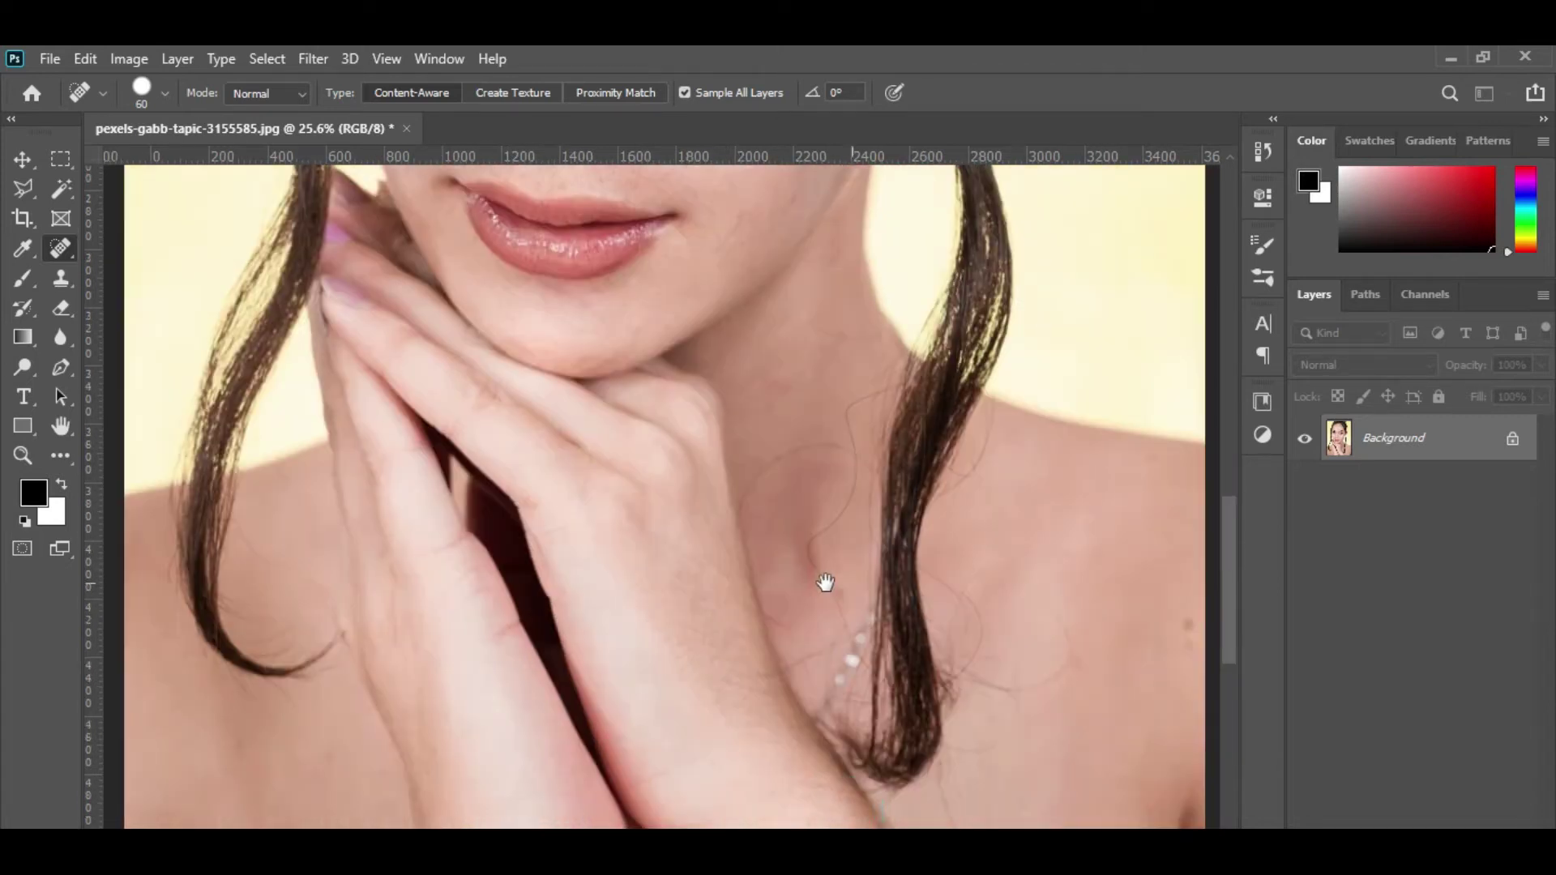
pyautogui.moveTo(741, 792); pyautogui.dragTo(844, 706)
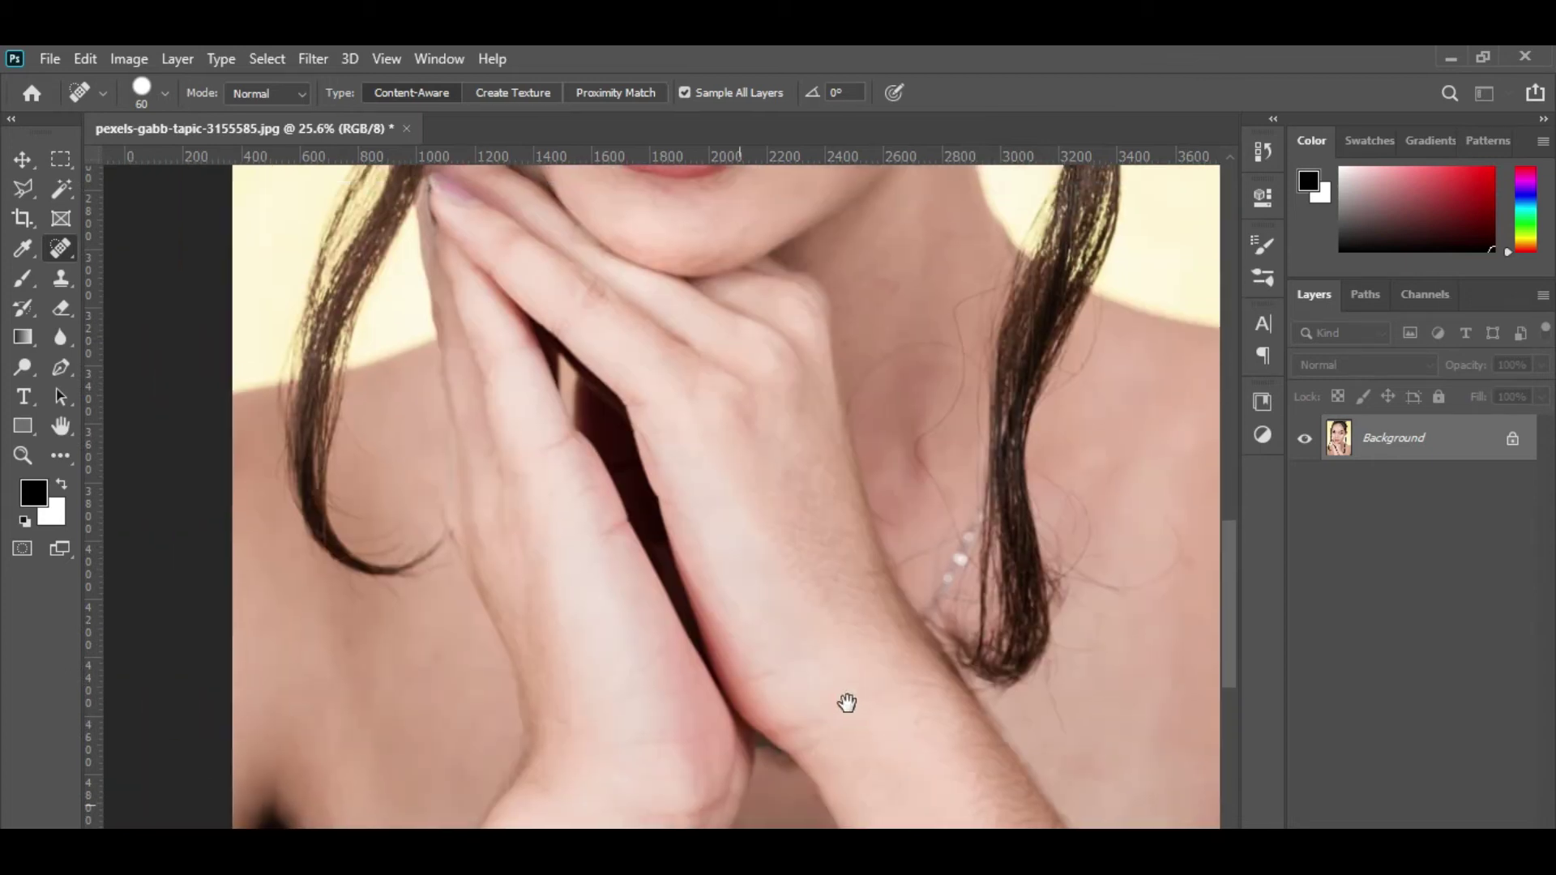
pyautogui.scroll(7, 682, 653)
pyautogui.scroll(3, 625, 707)
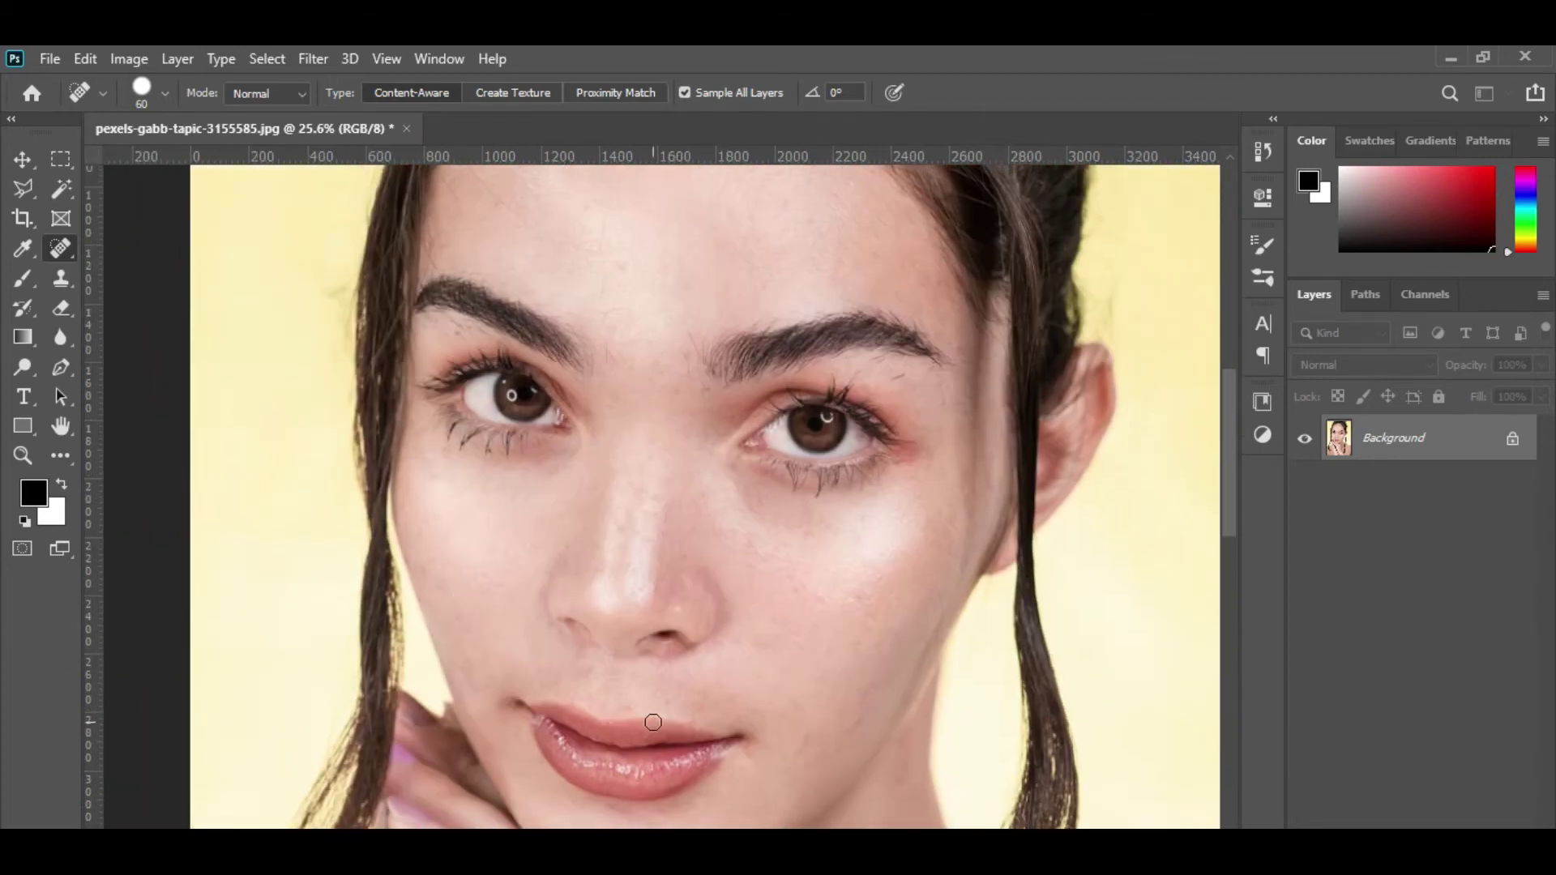
pyautogui.click(417, 566)
pyautogui.moveTo(450, 623); pyautogui.dragTo(480, 681)
# - Heal a spot on the forehead
pyautogui.scroll(3, 514, 445)
pyautogui.scroll(3, 518, 442)
pyautogui.click(606, 466)
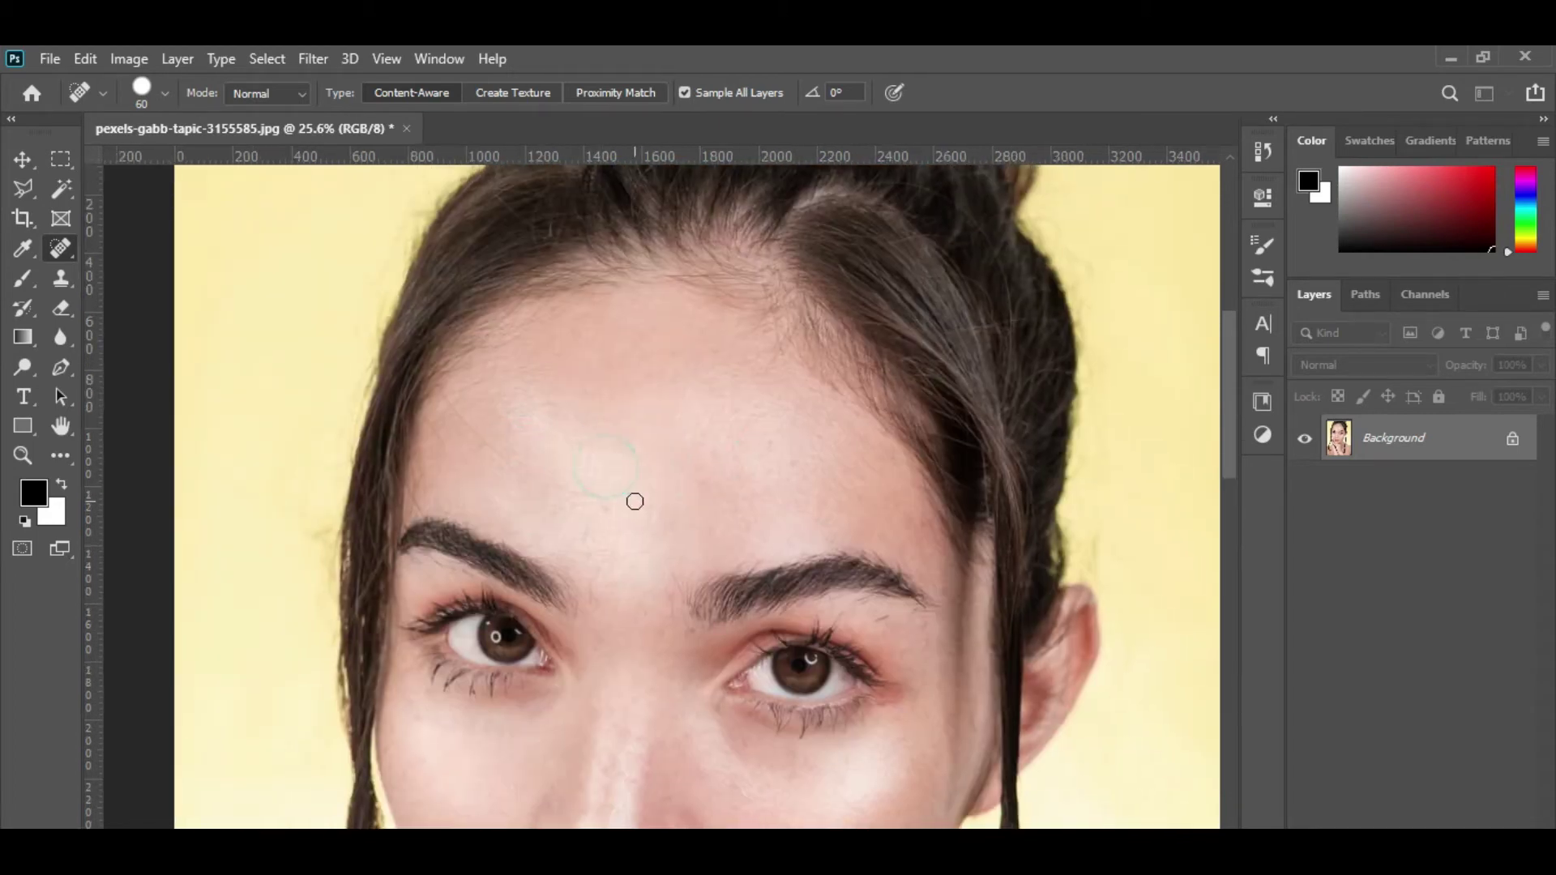
pyautogui.scroll(-2, 797, 465)
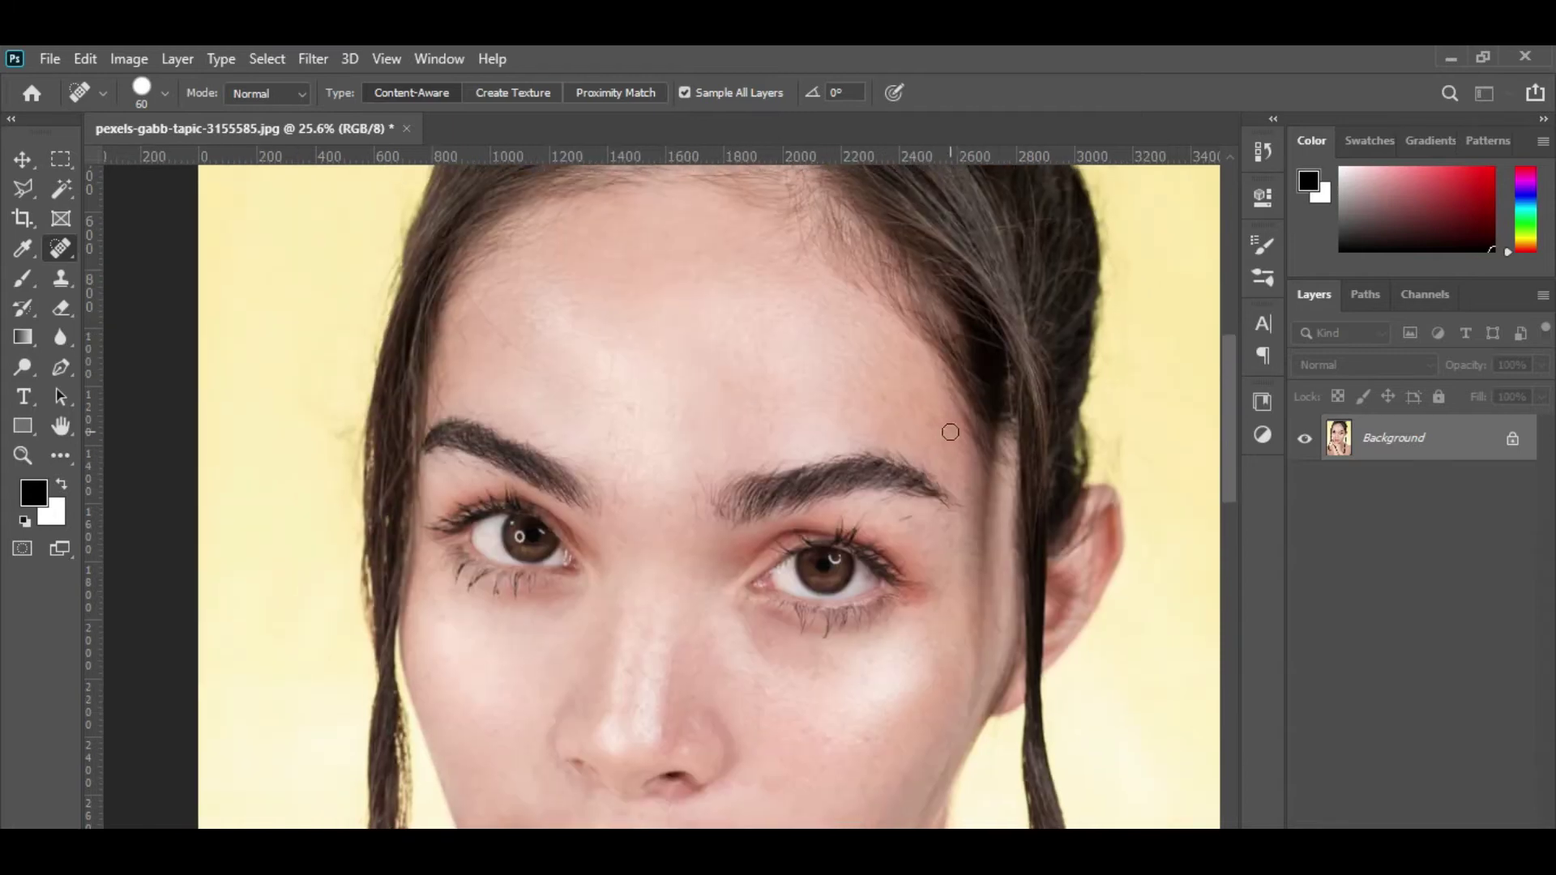
pyautogui.scroll(-5, 716, 645)
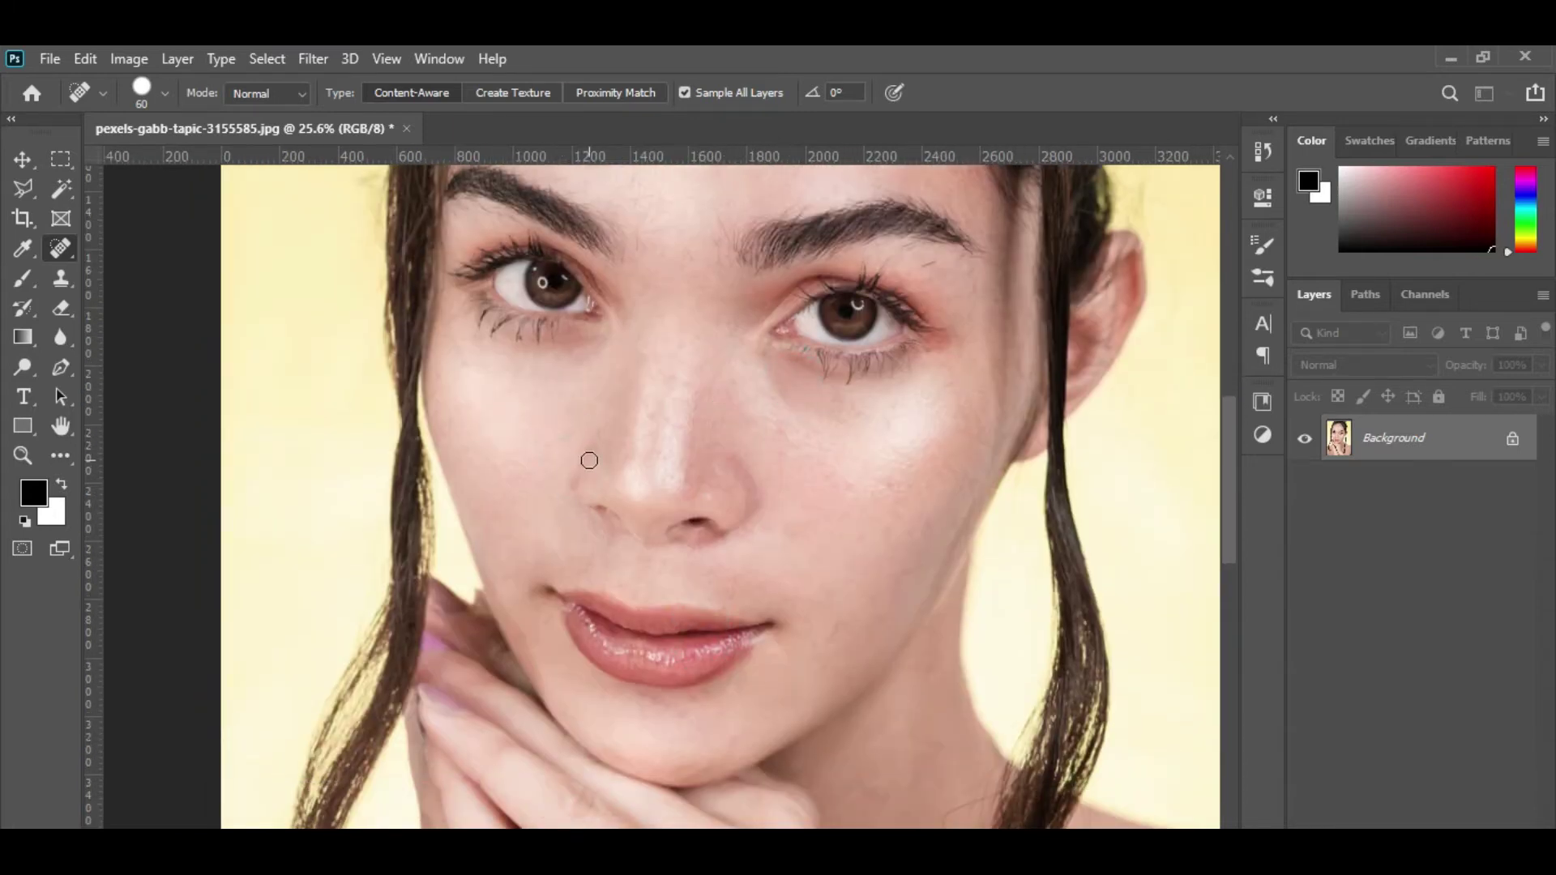
# - Smooth the nose bridge and under the right eye, evening out the reddish patch there
pyautogui.click(659, 421)
pyautogui.click(691, 402)
pyautogui.click(863, 416)
pyautogui.click(946, 369)
pyautogui.click(932, 337)
pyautogui.click(945, 341)
# - Heal the skin under the left eye
pyautogui.scroll(-3, 839, 517)
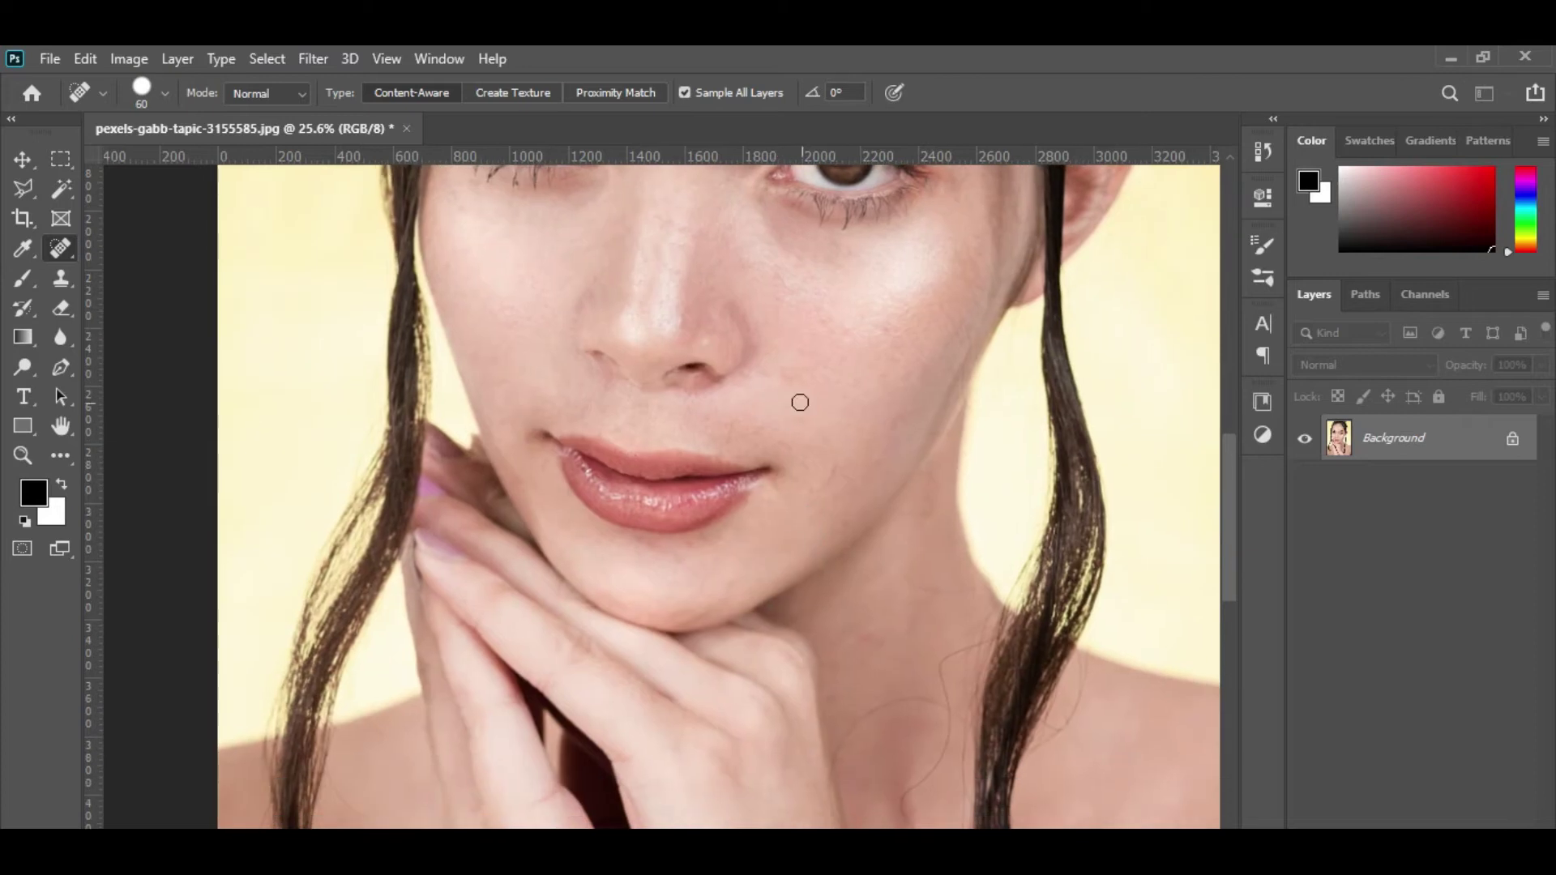
pyautogui.moveTo(712, 556)
pyautogui.mouseDown()
pyautogui.moveTo(663, 490)
pyautogui.moveTo(762, 618)
pyautogui.mouseUp()
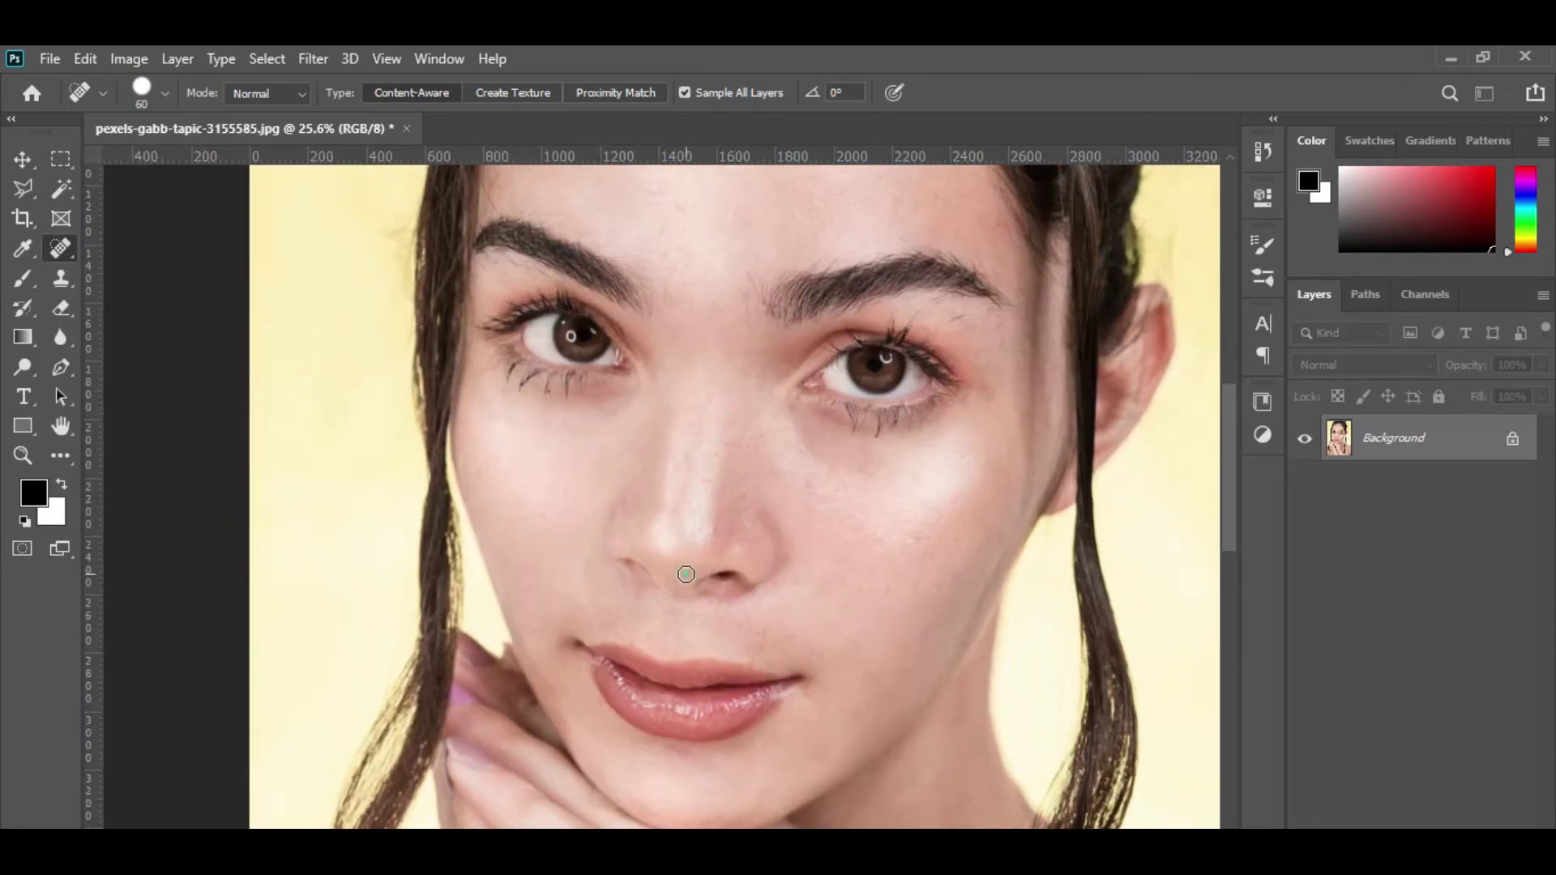
pyautogui.moveTo(496, 412); pyautogui.dragTo(482, 486)
pyautogui.moveTo(548, 448); pyautogui.dragTo(472, 673)
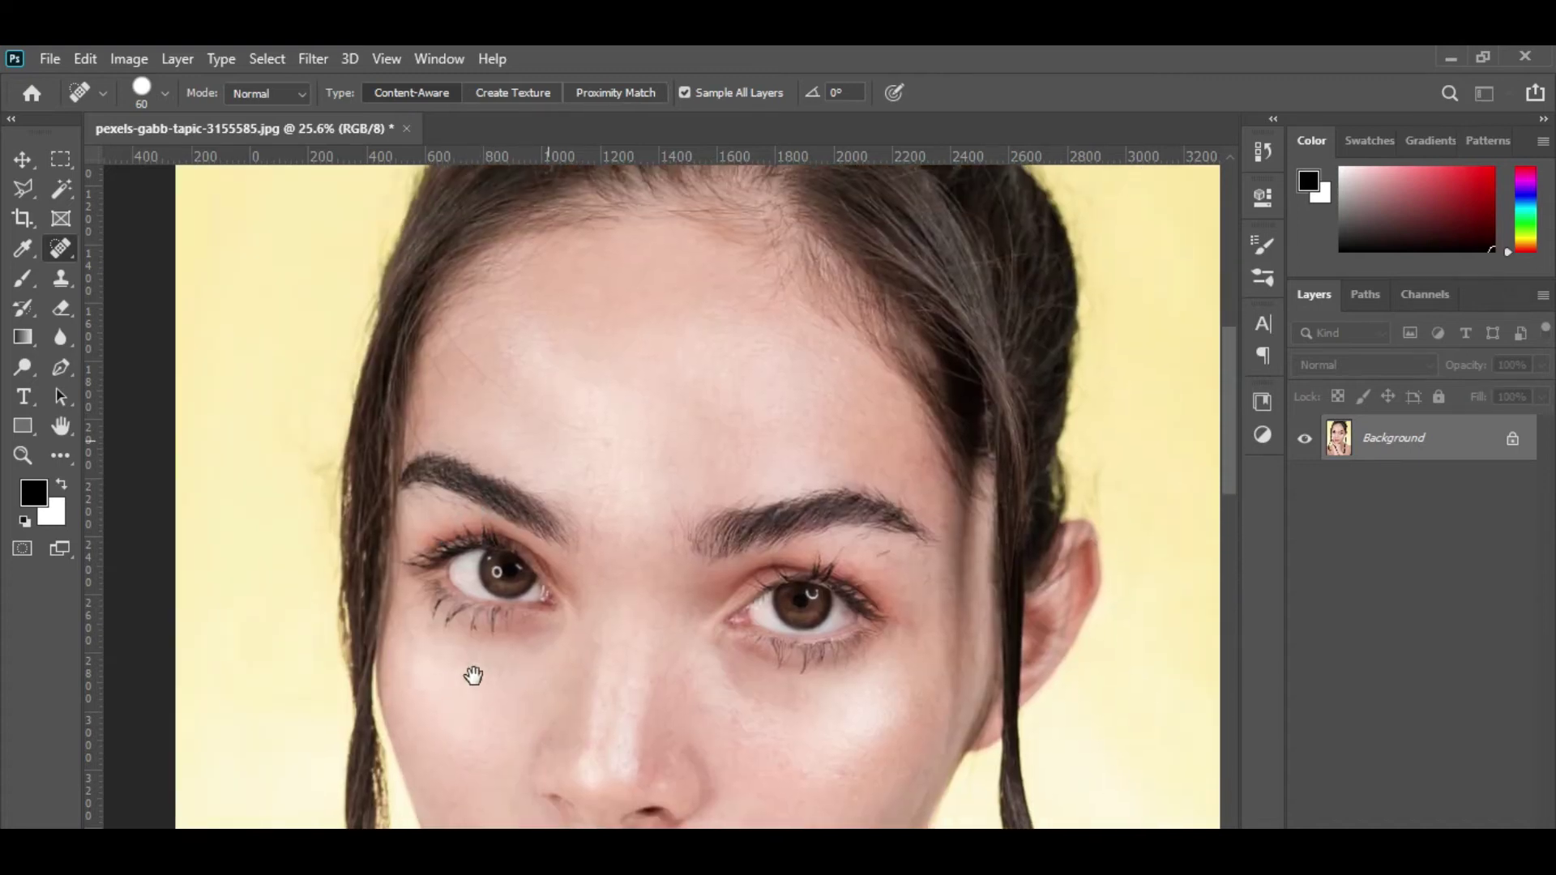
pyautogui.scroll(-4, 755, 528)
pyautogui.moveTo(771, 521)
pyautogui.mouseDown()
pyautogui.moveTo(851, 521)
pyautogui.moveTo(594, 521)
pyautogui.mouseUp()
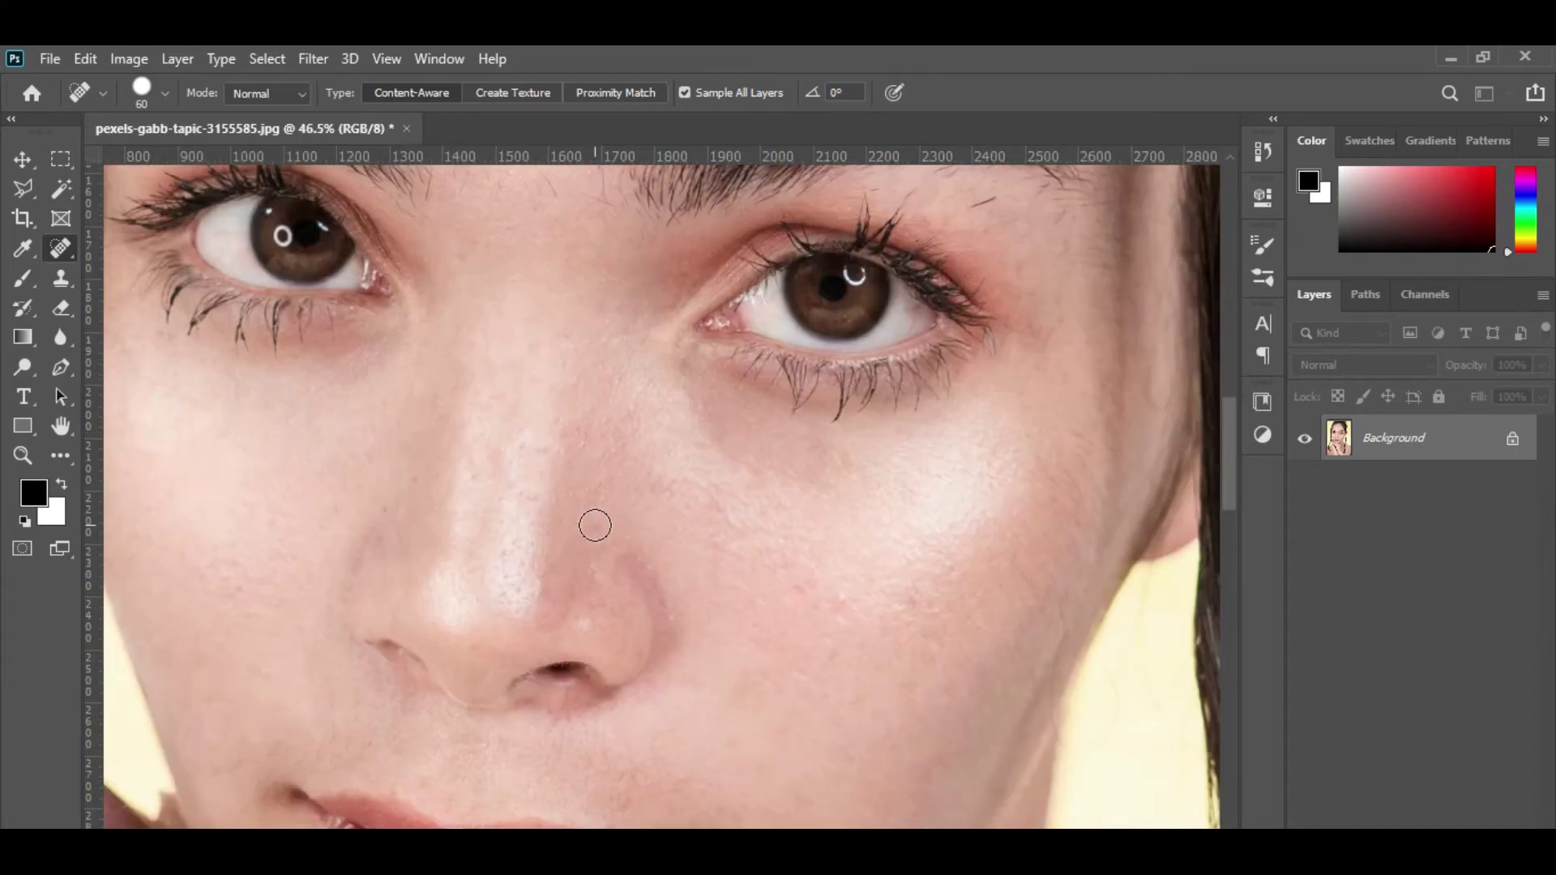
pyautogui.scroll(5, 594, 521)
pyautogui.click(31, 281)
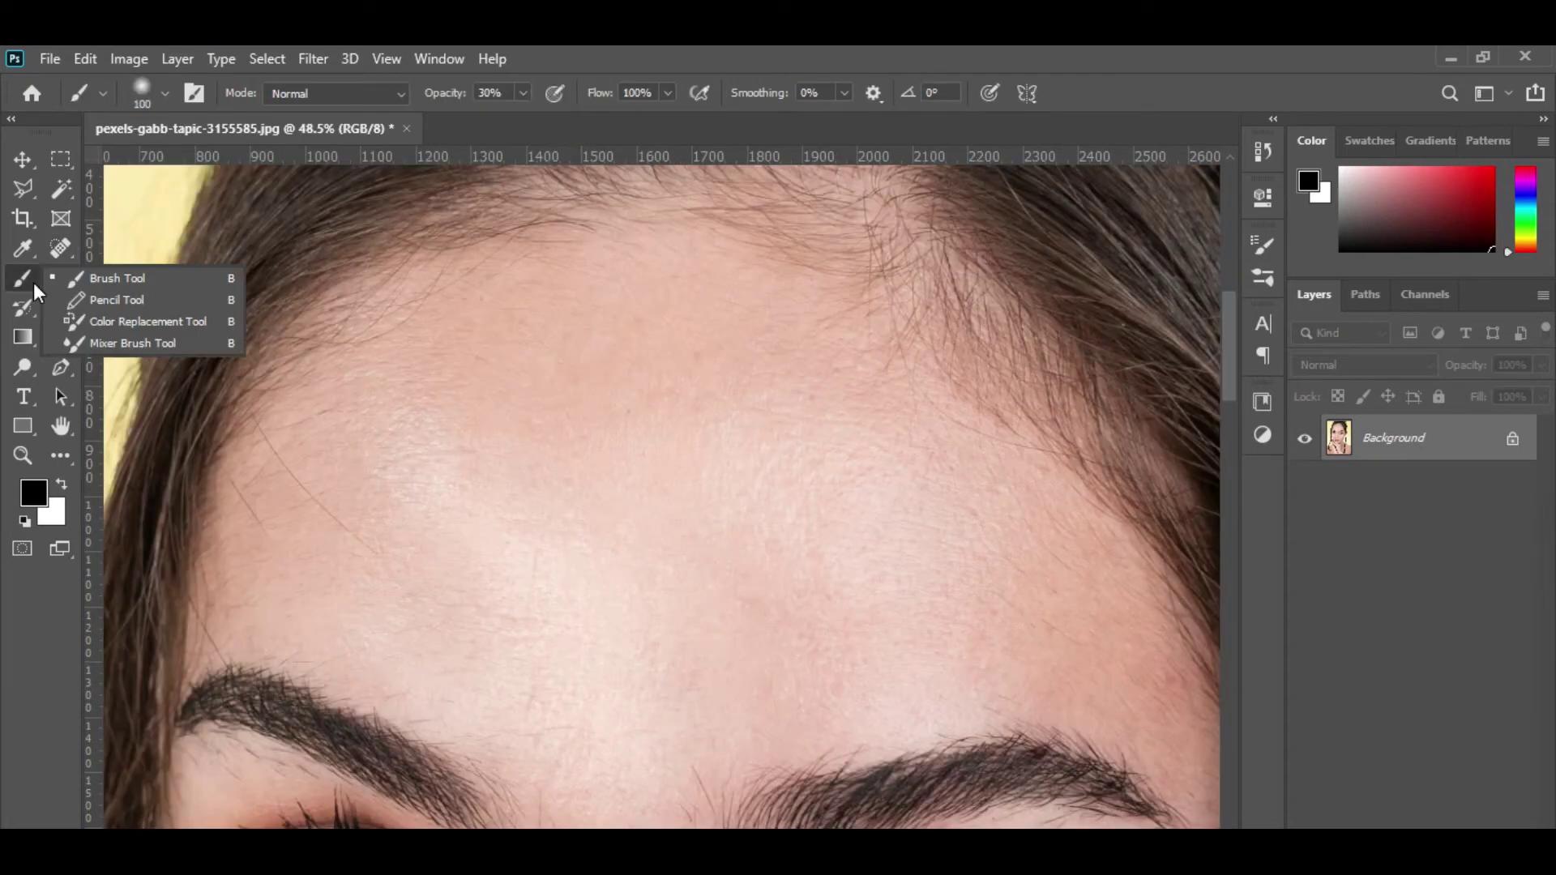
# - Switch to the Mixer Brush, shrink it, raise wetness slightly, and smooth the left forehead
pyautogui.click(136, 339)
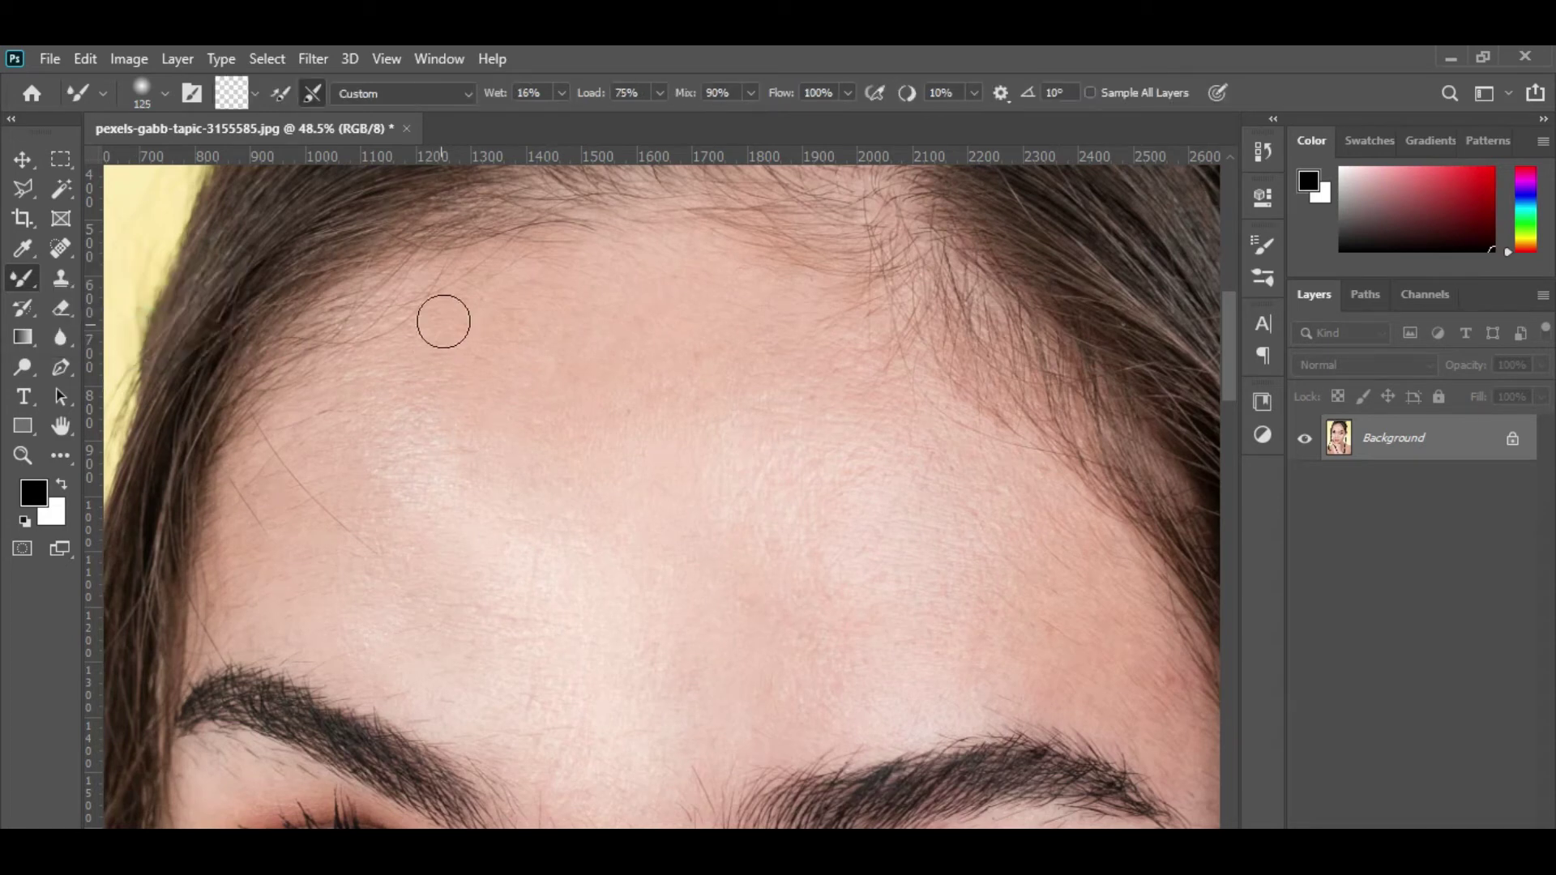
pyautogui.press('[')
pyautogui.press('[')
pyautogui.moveTo(496, 103); pyautogui.dragTo(500, 98)
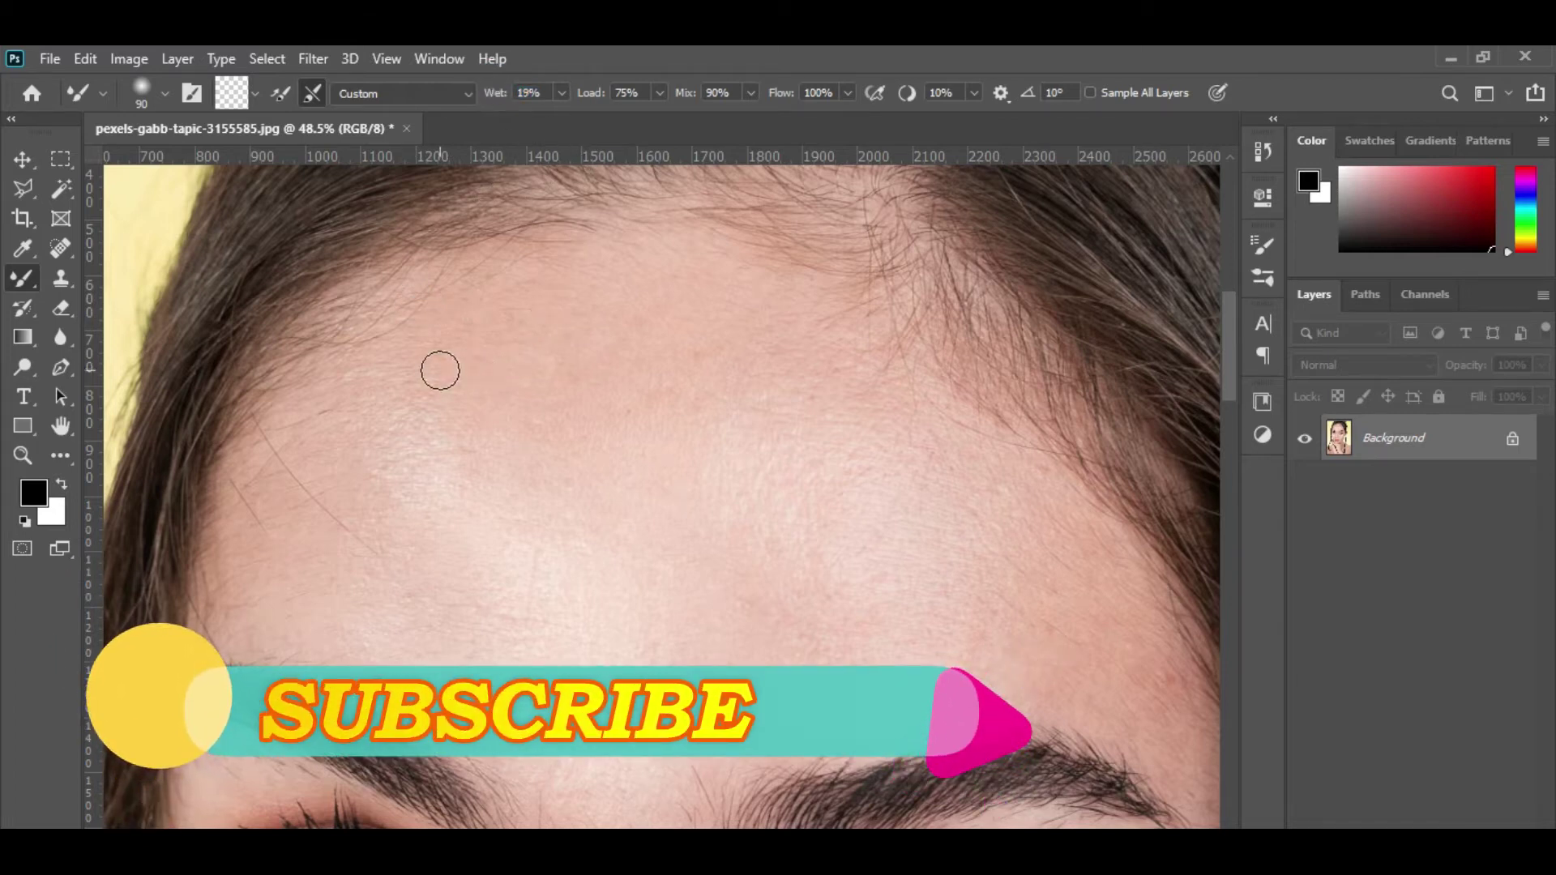
pyautogui.moveTo(346, 358)
pyautogui.mouseDown()
pyautogui.moveTo(314, 455)
pyautogui.moveTo(269, 506)
pyautogui.mouseUp()
# - Blend away stray hairs and smooth the skin along the forehead hairline
pyautogui.moveTo(249, 587)
pyautogui.mouseDown()
pyautogui.moveTo(274, 472)
pyautogui.moveTo(303, 587)
pyautogui.moveTo(325, 503)
pyautogui.moveTo(368, 438)
pyautogui.moveTo(313, 601)
pyautogui.moveTo(333, 654)
pyautogui.moveTo(455, 740)
pyautogui.moveTo(359, 599)
pyautogui.moveTo(333, 600)
pyautogui.moveTo(406, 476)
pyautogui.moveTo(316, 503)
pyautogui.moveTo(340, 303)
pyautogui.moveTo(468, 257)
pyautogui.moveTo(389, 410)
pyautogui.moveTo(376, 528)
pyautogui.mouseUp()
pyautogui.moveTo(423, 374)
pyautogui.mouseDown()
pyautogui.moveTo(421, 507)
pyautogui.moveTo(376, 448)
pyautogui.moveTo(438, 305)
pyautogui.moveTo(451, 615)
pyautogui.moveTo(477, 350)
pyautogui.moveTo(448, 352)
pyautogui.mouseUp()
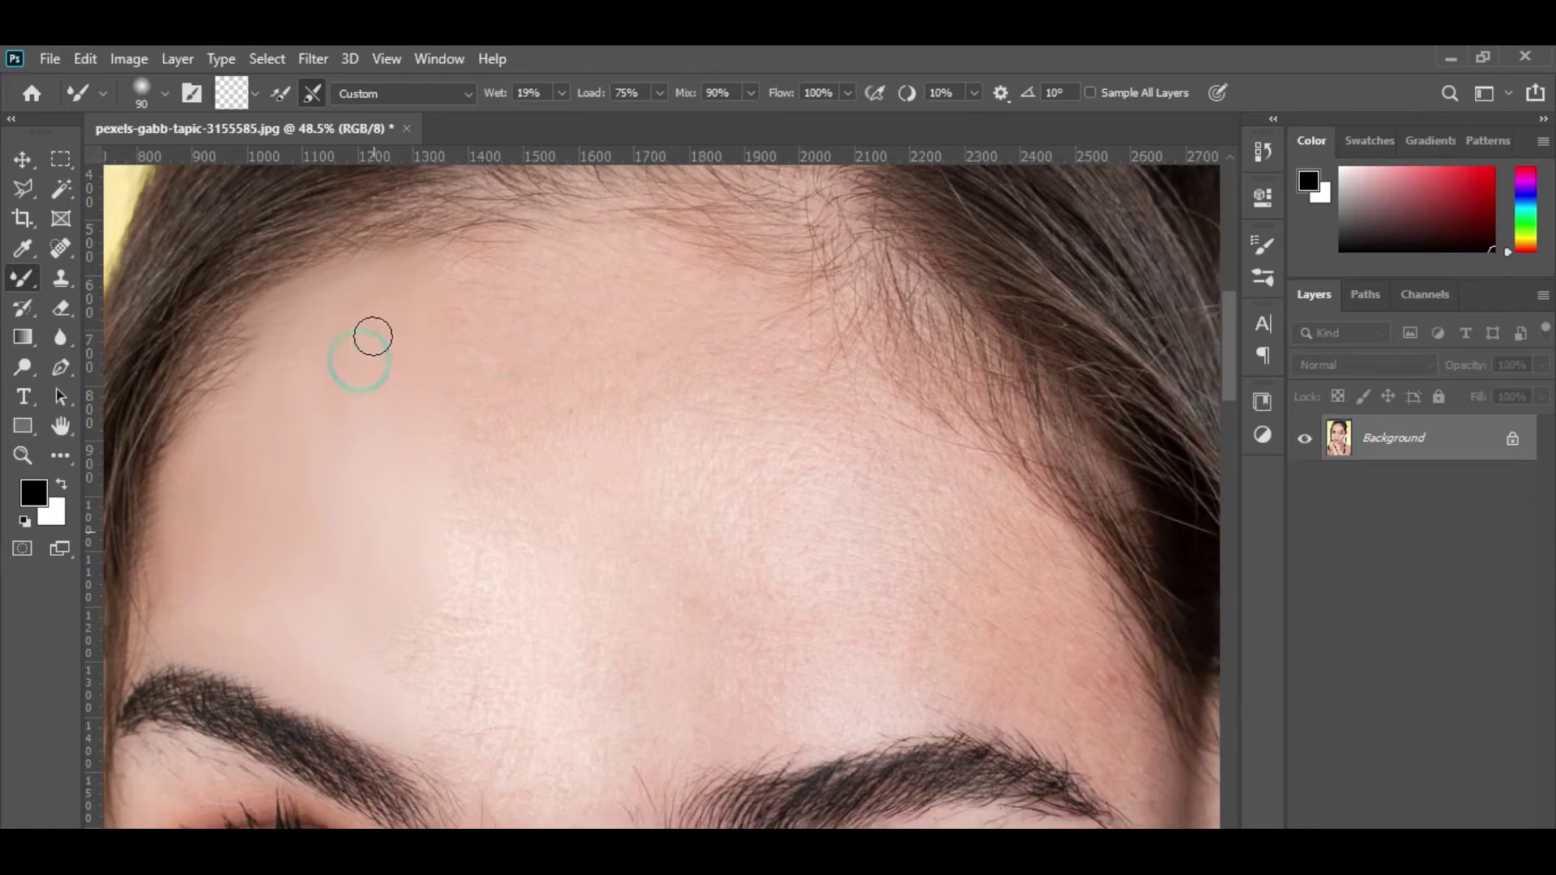
pyautogui.moveTo(322, 354); pyautogui.dragTo(375, 367)
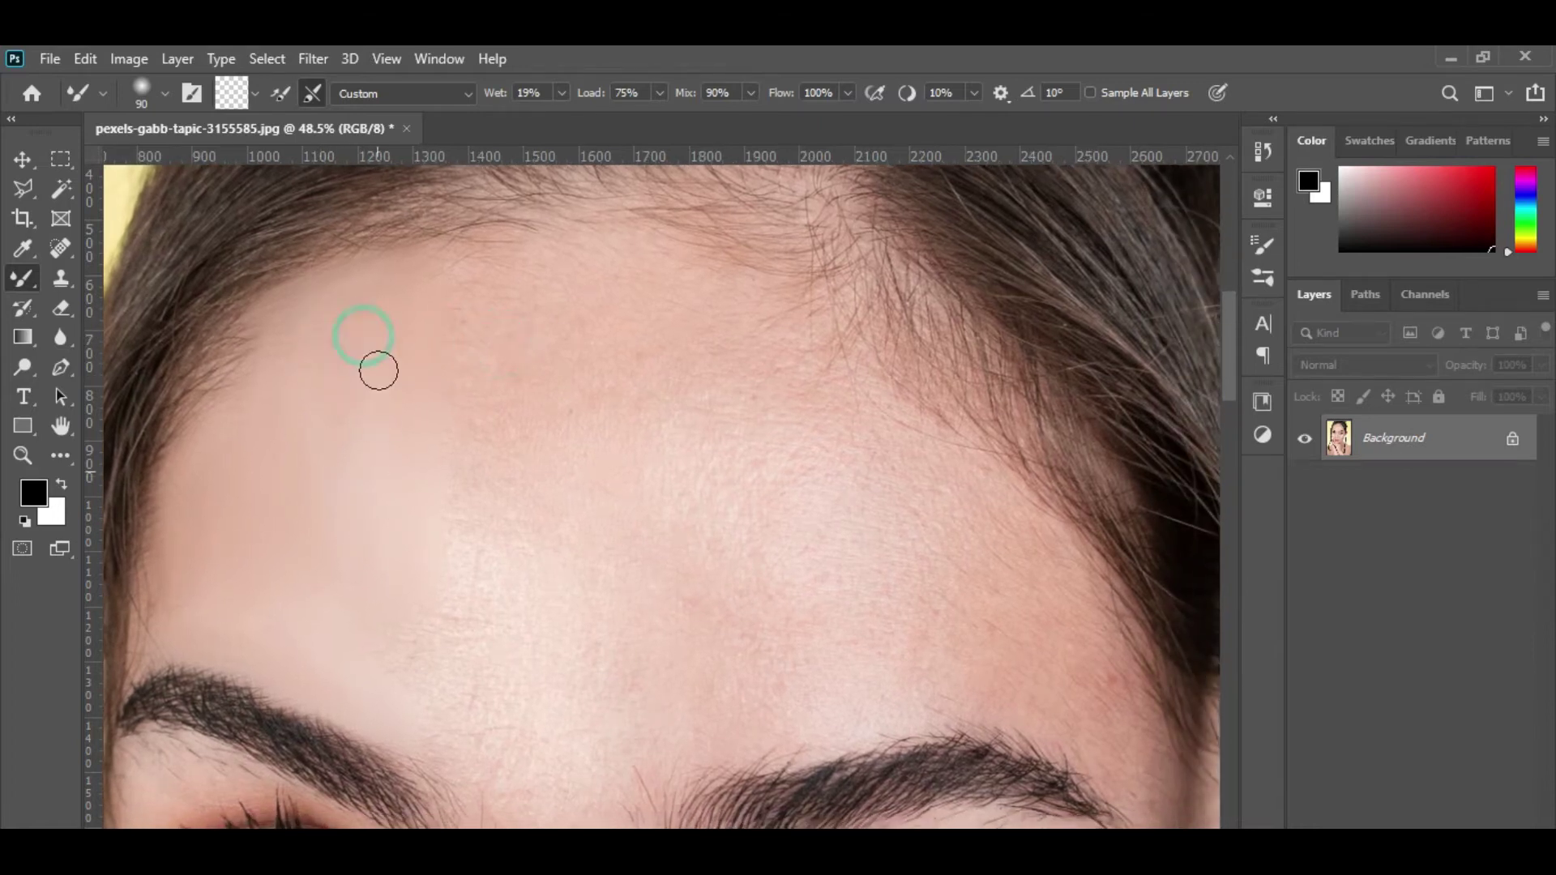
pyautogui.moveTo(419, 271); pyautogui.dragTo(542, 234)
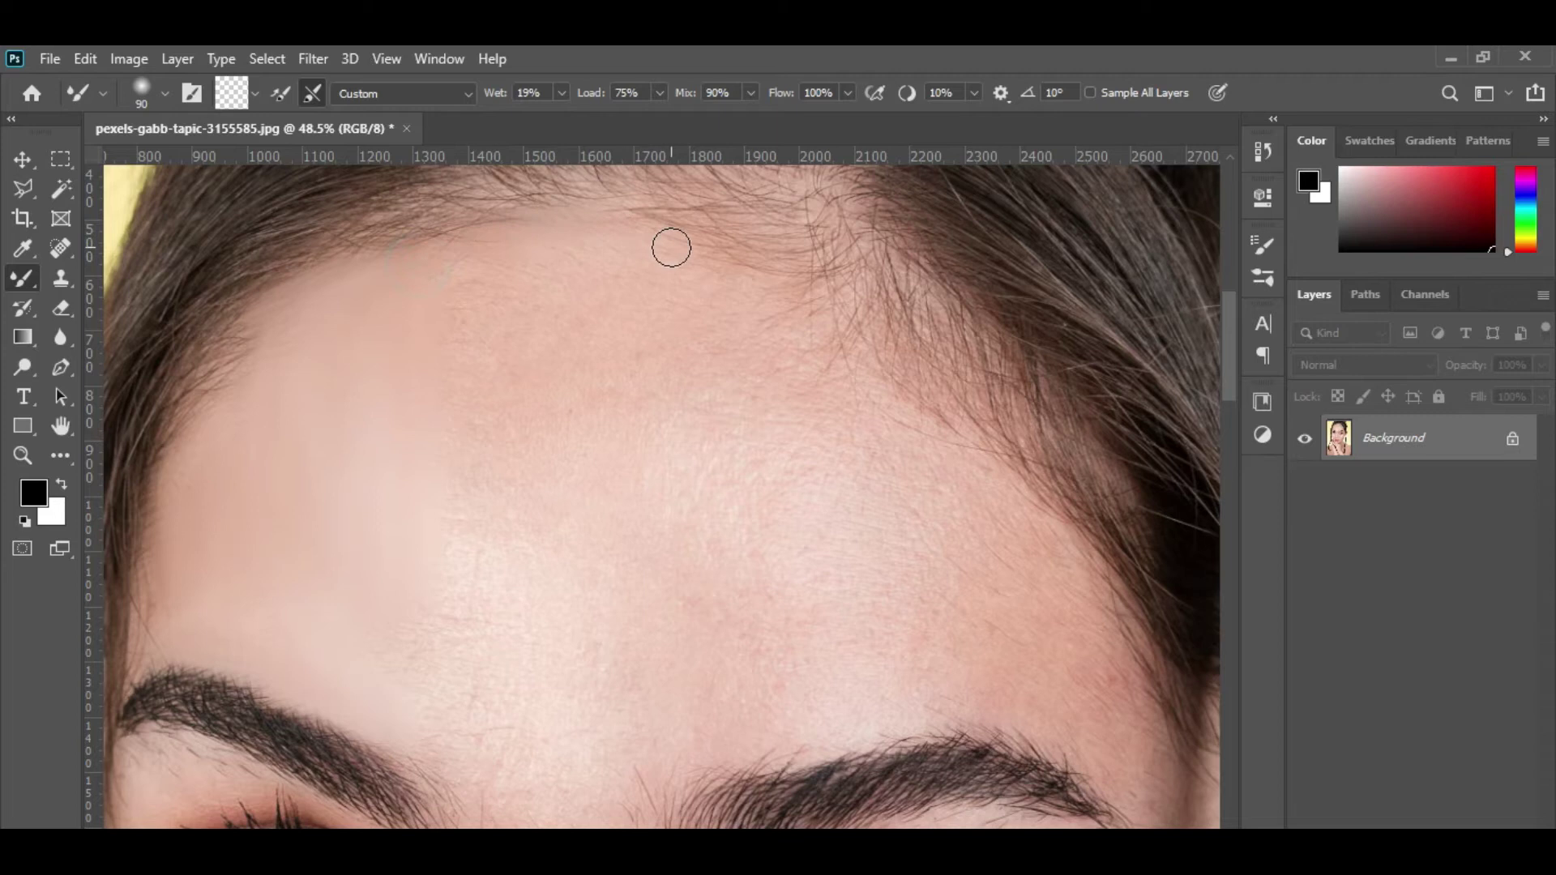
pyautogui.moveTo(681, 254); pyautogui.dragTo(634, 476)
pyautogui.moveTo(728, 393)
pyautogui.mouseDown()
pyautogui.moveTo(508, 406)
pyautogui.moveTo(784, 412)
pyautogui.mouseUp()
pyautogui.moveTo(510, 406); pyautogui.dragTo(769, 423)
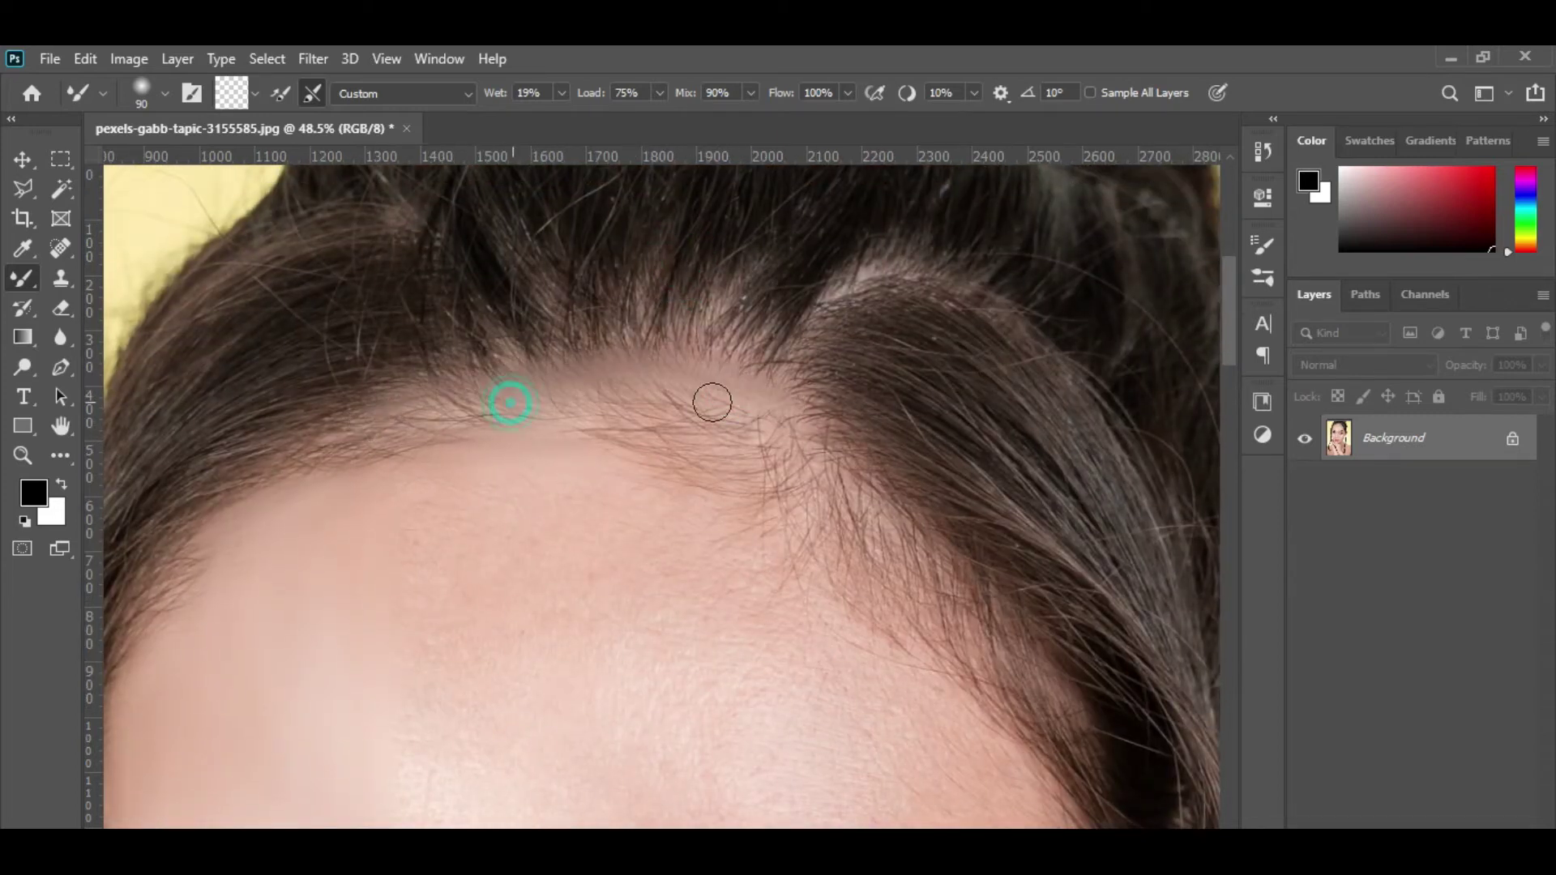
# - Smooth the forehead above the left eyebrow and across the mid-forehead
pyautogui.moveTo(681, 484); pyautogui.dragTo(722, 277)
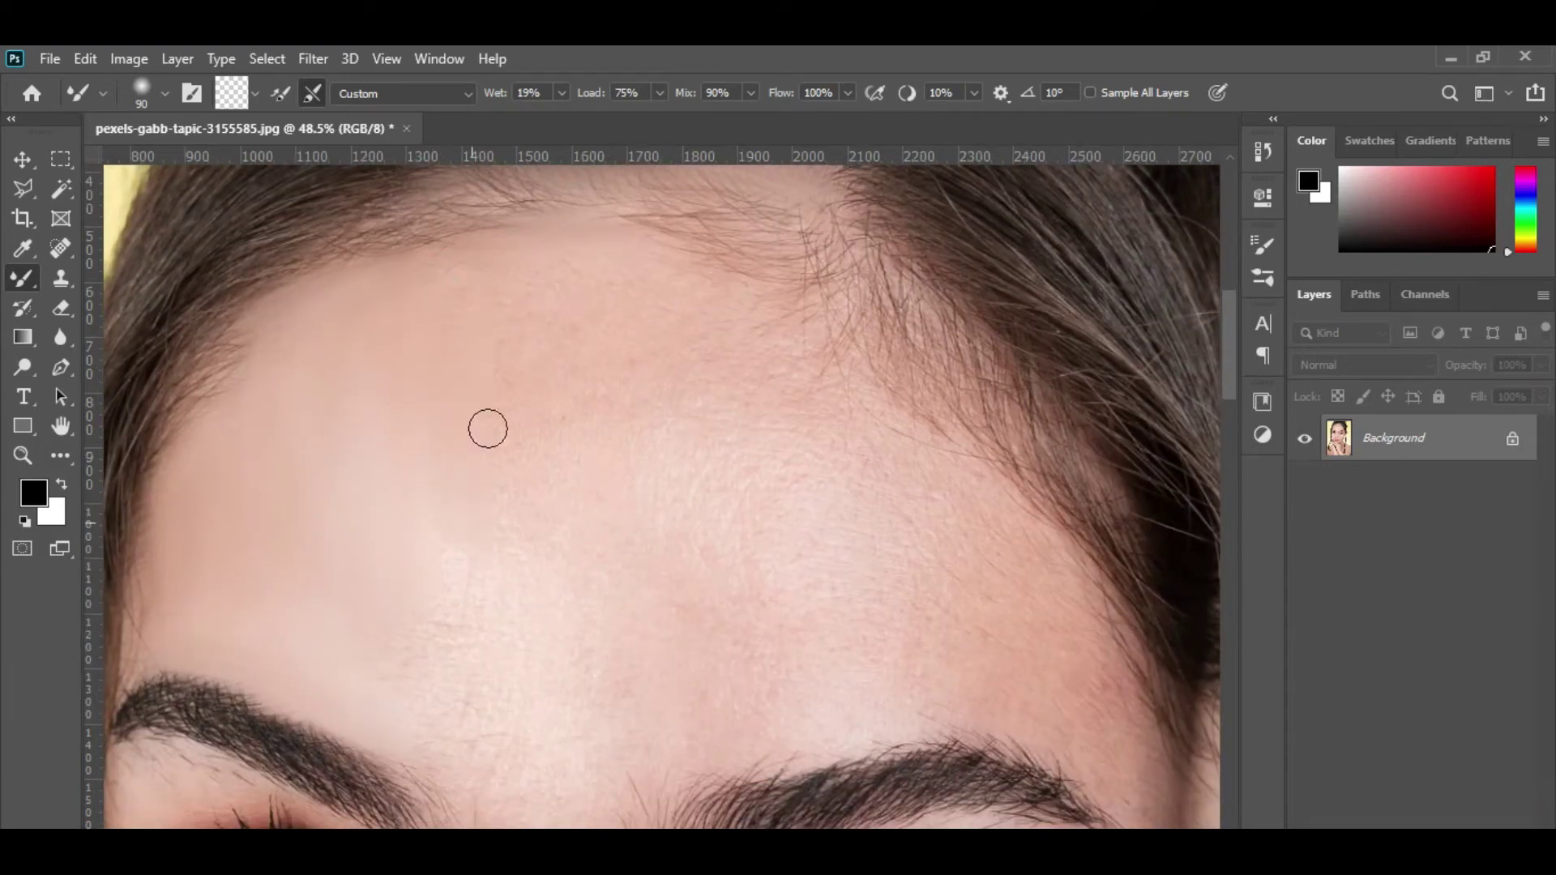
pyautogui.moveTo(458, 729)
pyautogui.mouseDown()
pyautogui.moveTo(445, 674)
pyautogui.moveTo(357, 629)
pyautogui.moveTo(475, 788)
pyautogui.moveTo(493, 747)
pyautogui.moveTo(528, 362)
pyautogui.moveTo(494, 377)
pyautogui.moveTo(556, 712)
pyautogui.moveTo(583, 653)
pyautogui.moveTo(608, 761)
pyautogui.moveTo(568, 381)
pyautogui.moveTo(584, 278)
pyautogui.moveTo(517, 292)
pyautogui.moveTo(499, 230)
pyautogui.moveTo(822, 357)
pyautogui.mouseUp()
pyautogui.moveTo(676, 347)
pyautogui.mouseDown()
pyautogui.moveTo(670, 333)
pyautogui.moveTo(802, 496)
pyautogui.moveTo(757, 521)
pyautogui.moveTo(600, 300)
pyautogui.moveTo(680, 438)
pyautogui.moveTo(653, 722)
pyautogui.moveTo(612, 678)
pyautogui.moveTo(670, 437)
pyautogui.mouseUp()
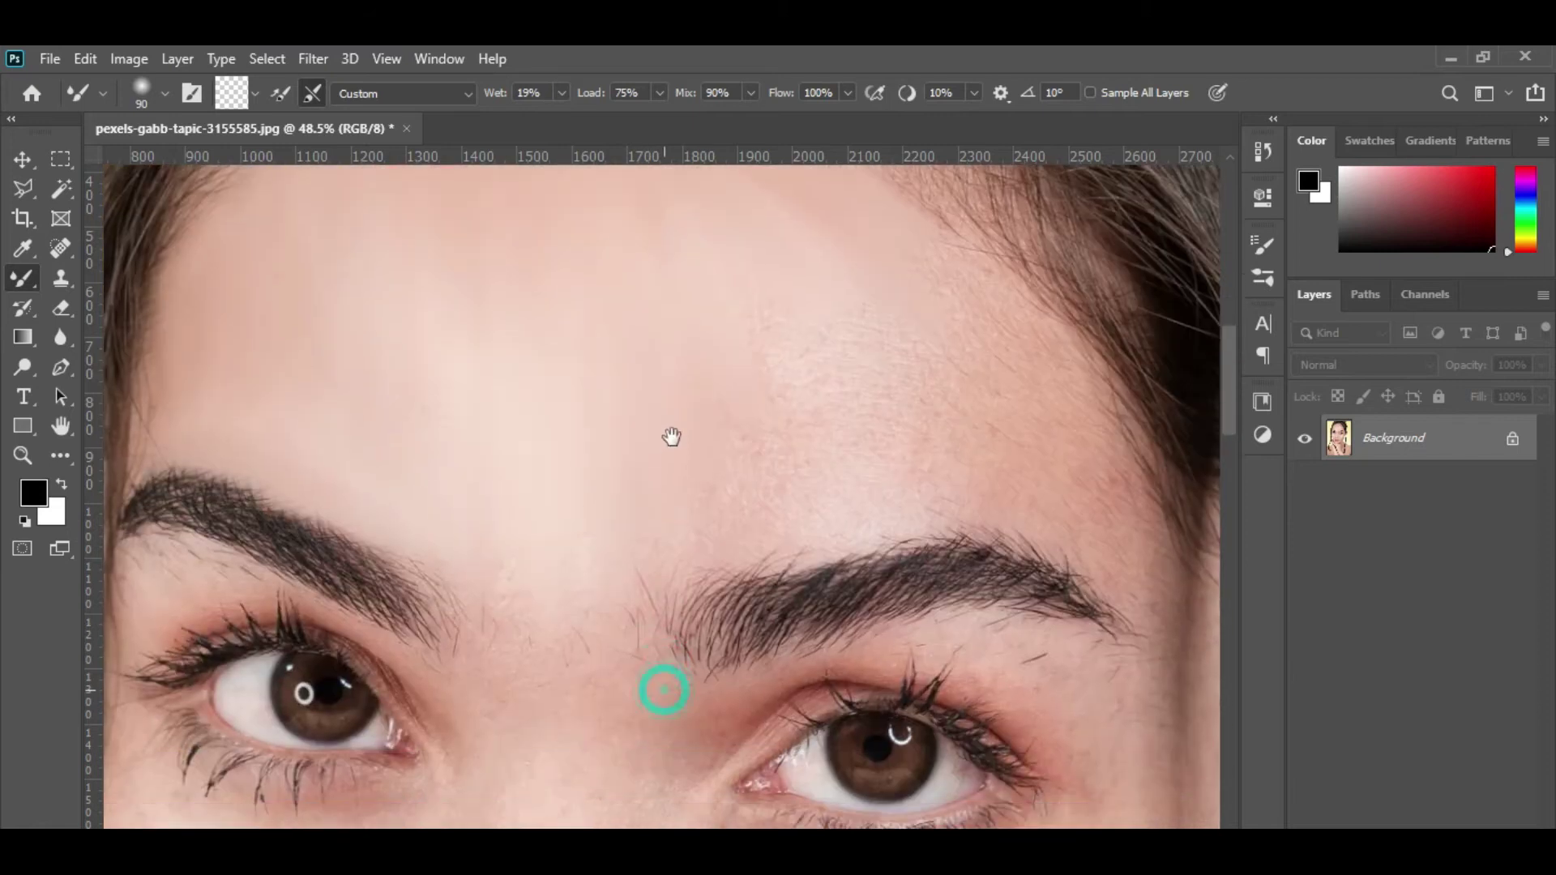
# - Smooth the forehead above the right brow, under the right eye, and the bright spot by the nostril
pyautogui.scroll(-2, 835, 405)
pyautogui.moveTo(820, 354); pyautogui.dragTo(674, 480)
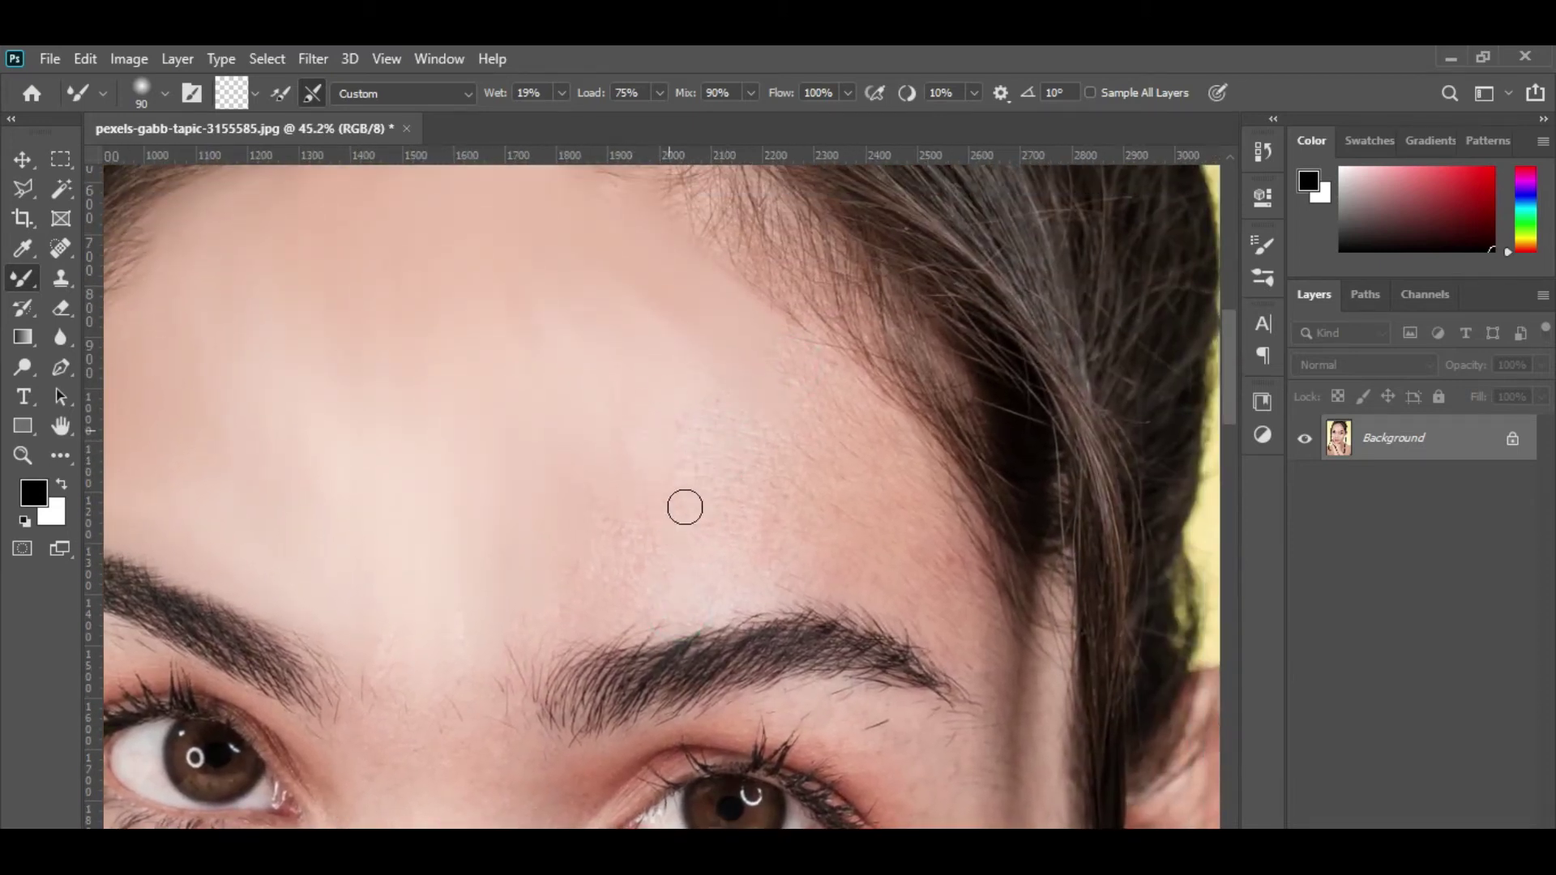
pyautogui.moveTo(839, 362)
pyautogui.mouseDown()
pyautogui.moveTo(962, 538)
pyautogui.moveTo(597, 580)
pyautogui.mouseUp()
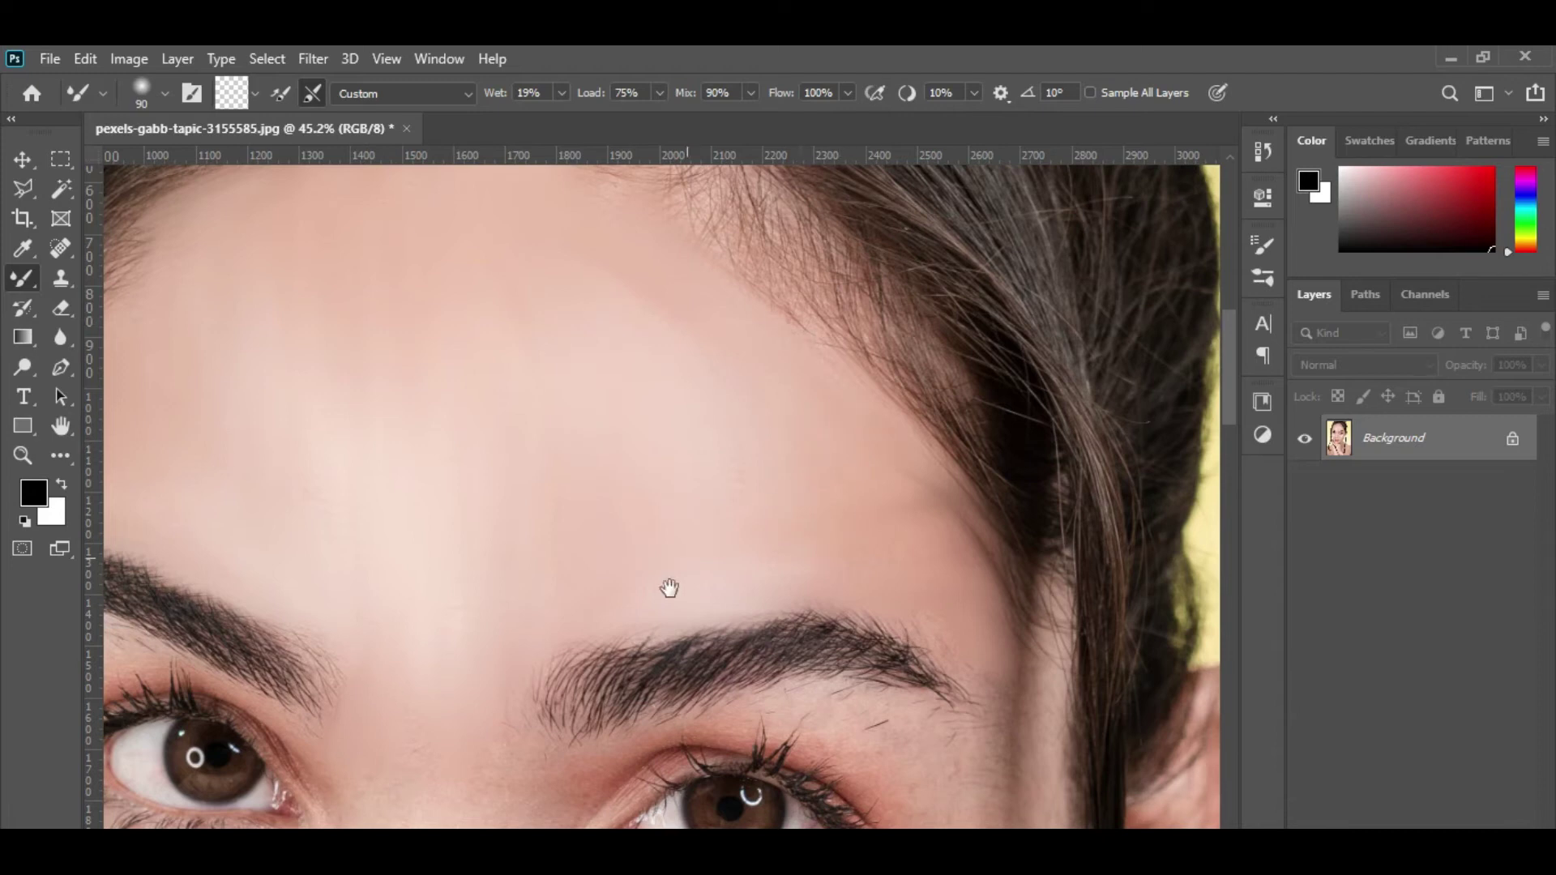
pyautogui.moveTo(670, 588); pyautogui.dragTo(720, 288)
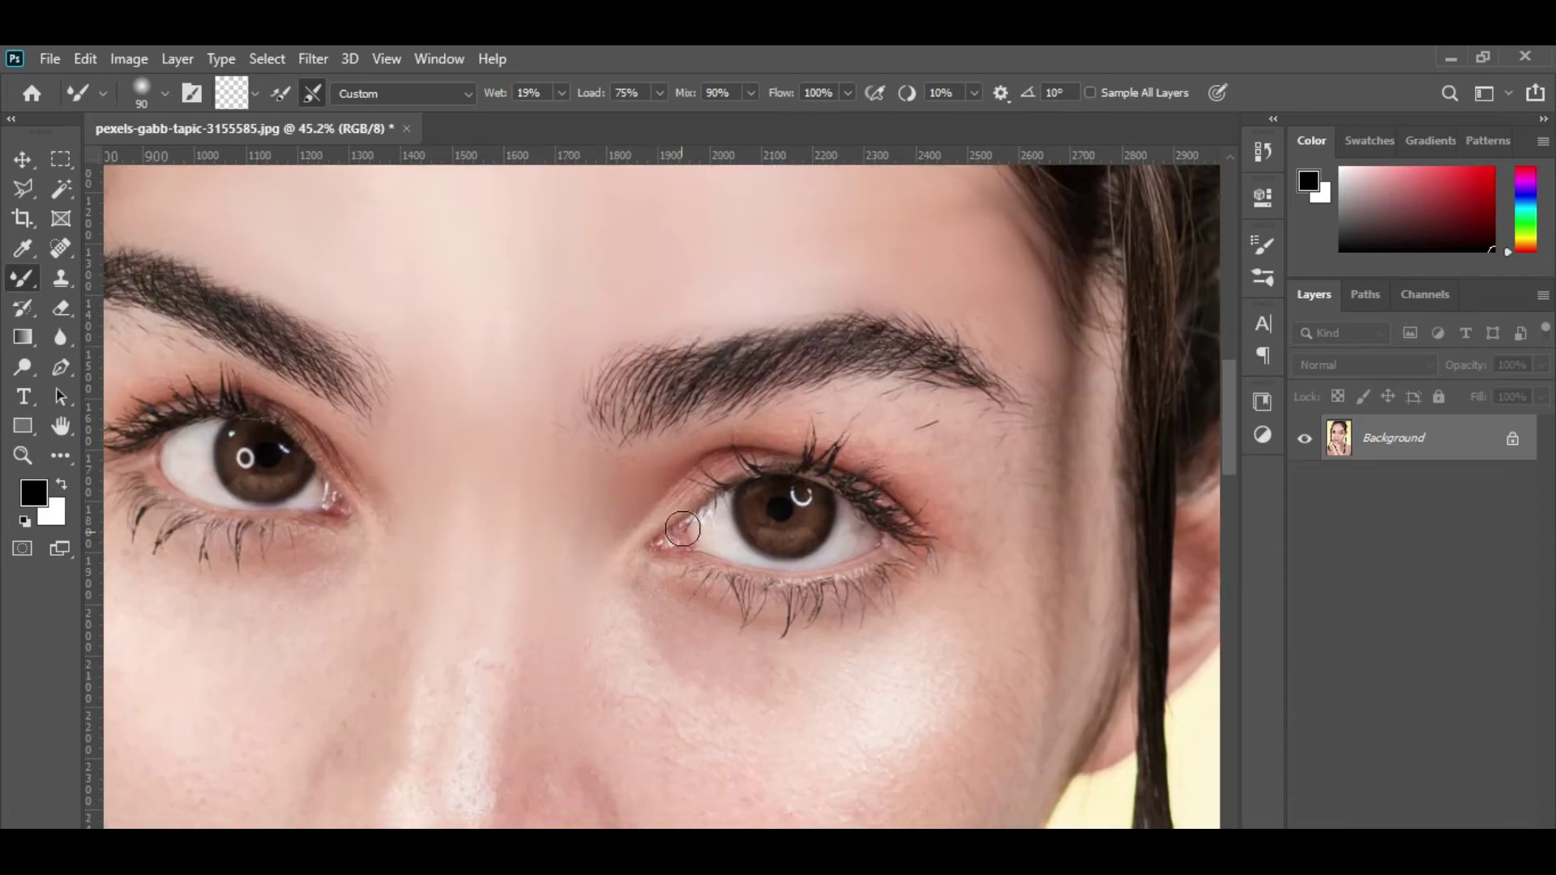
pyautogui.scroll(-2, 1066, 643)
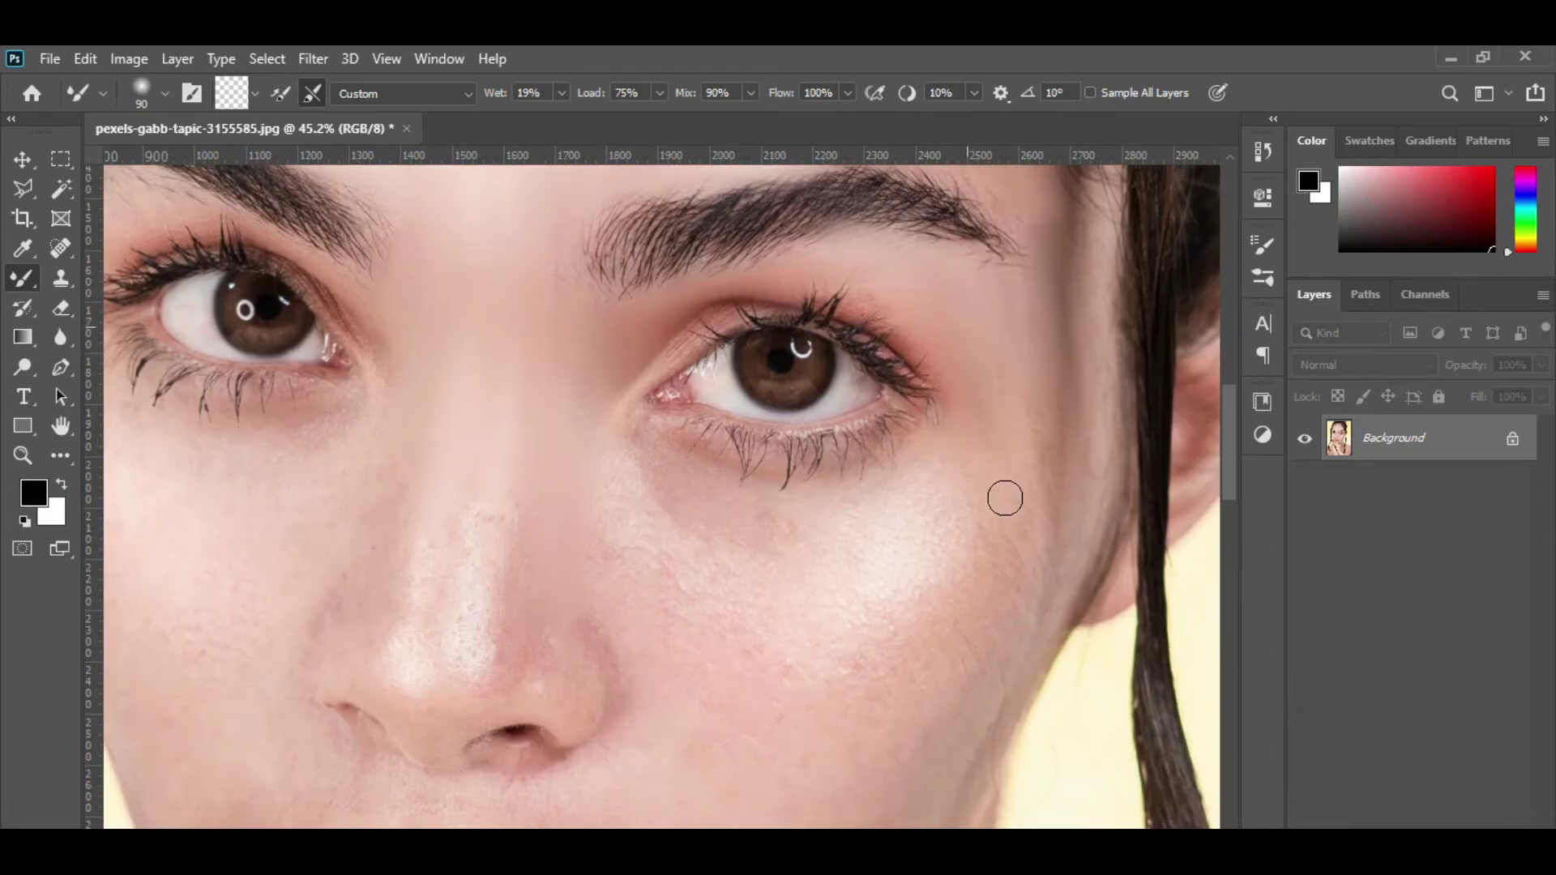
pyautogui.moveTo(683, 448); pyautogui.dragTo(879, 479)
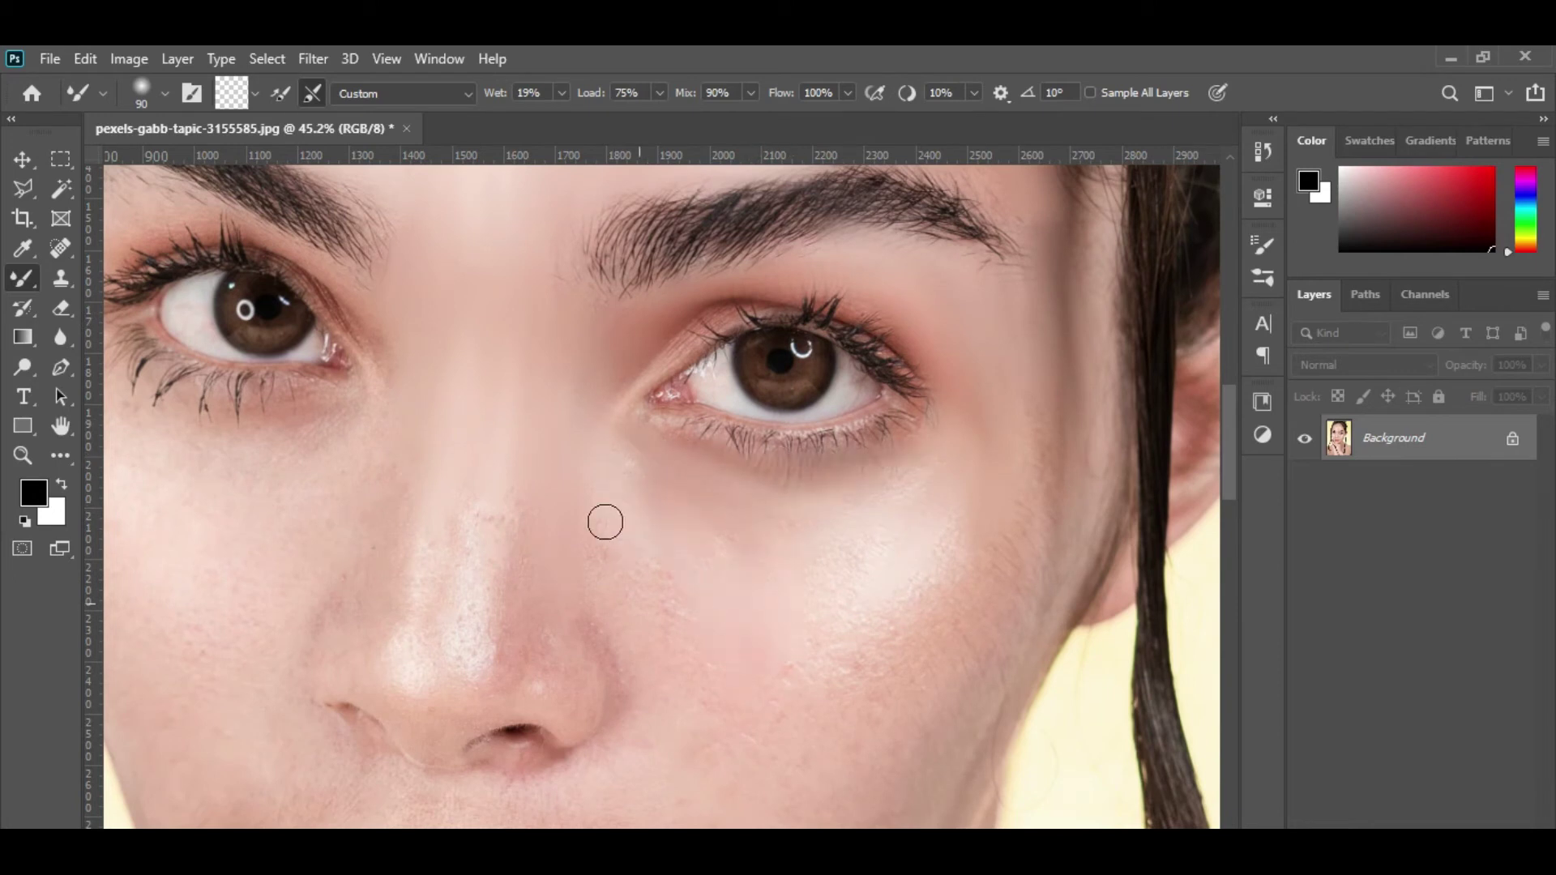
pyautogui.scroll(-3, 835, 600)
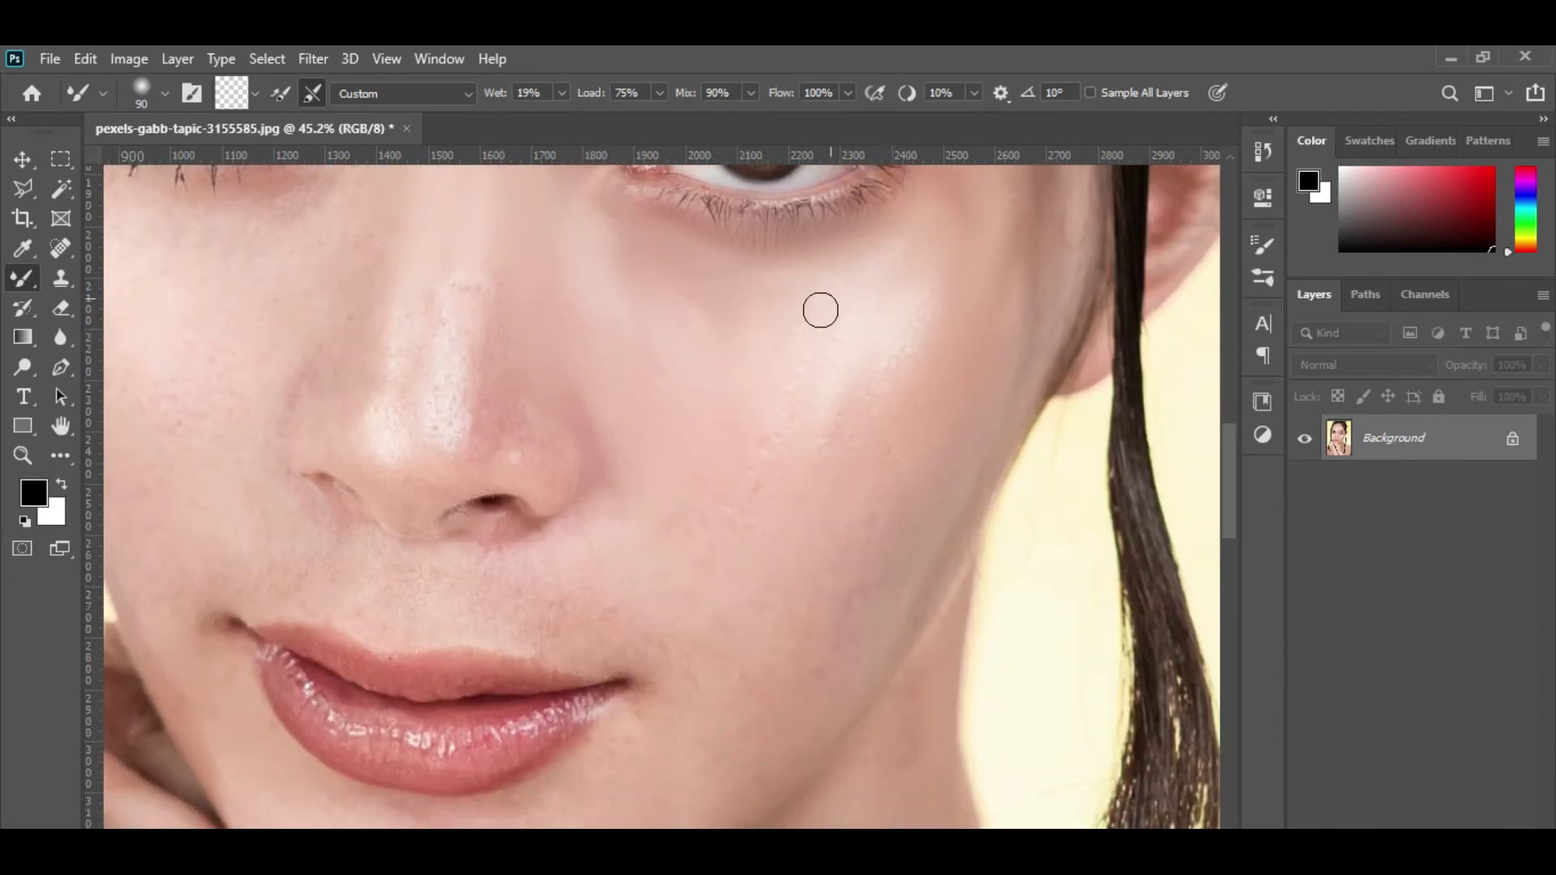
pyautogui.moveTo(610, 475); pyautogui.dragTo(539, 471)
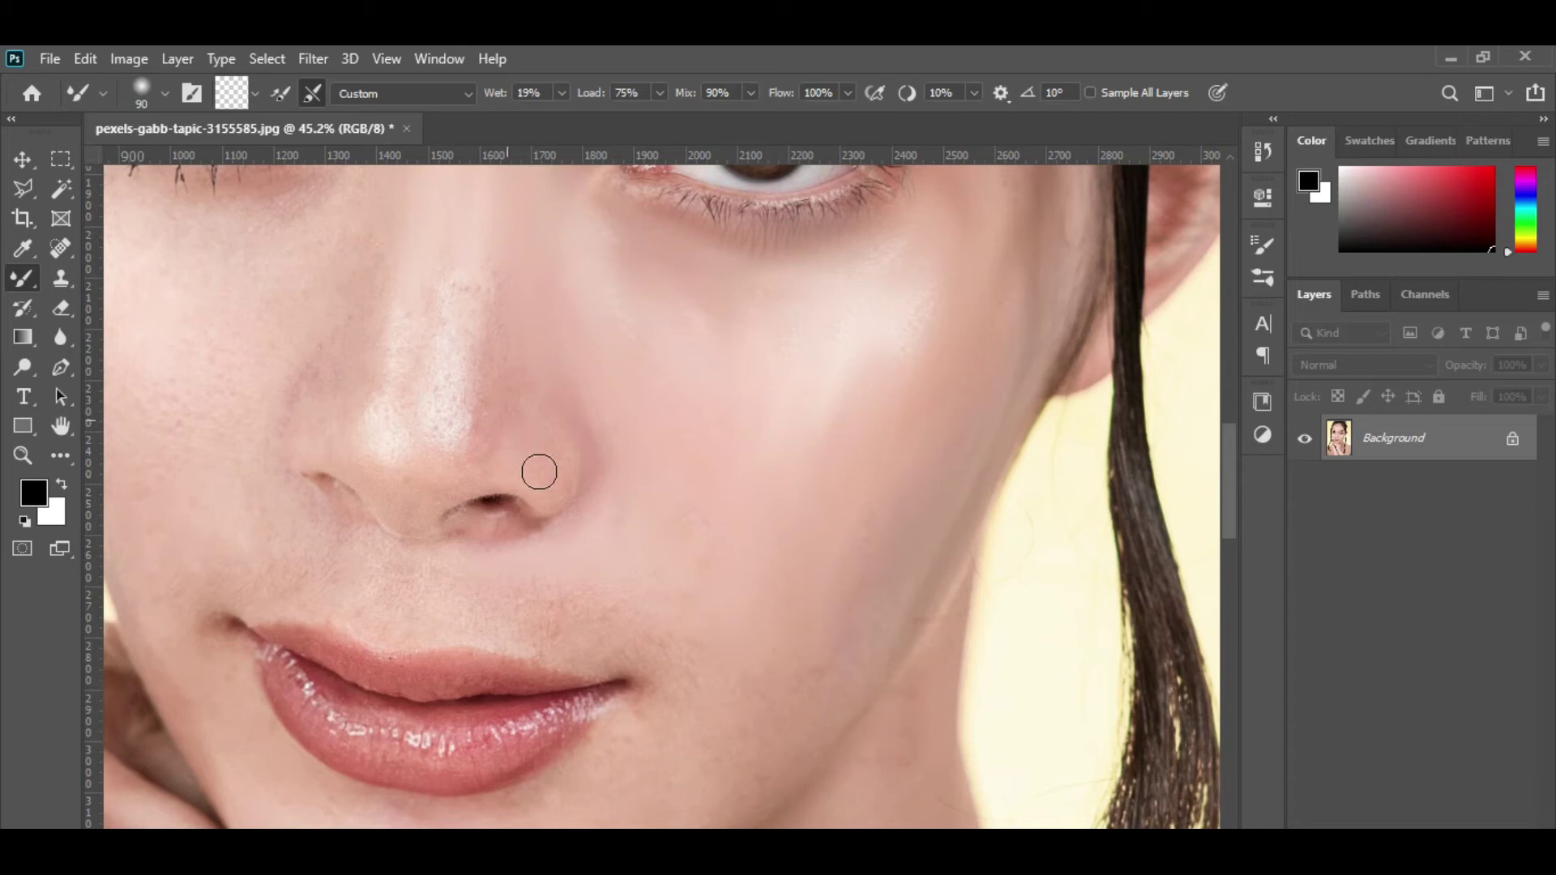
# - Shrink the brush and smooth the skin around the right nostril, then move down toward the chin and hands
pyautogui.moveTo(632, 551)
pyautogui.mouseDown()
pyautogui.moveTo(690, 396)
pyautogui.moveTo(674, 327)
pyautogui.mouseUp()
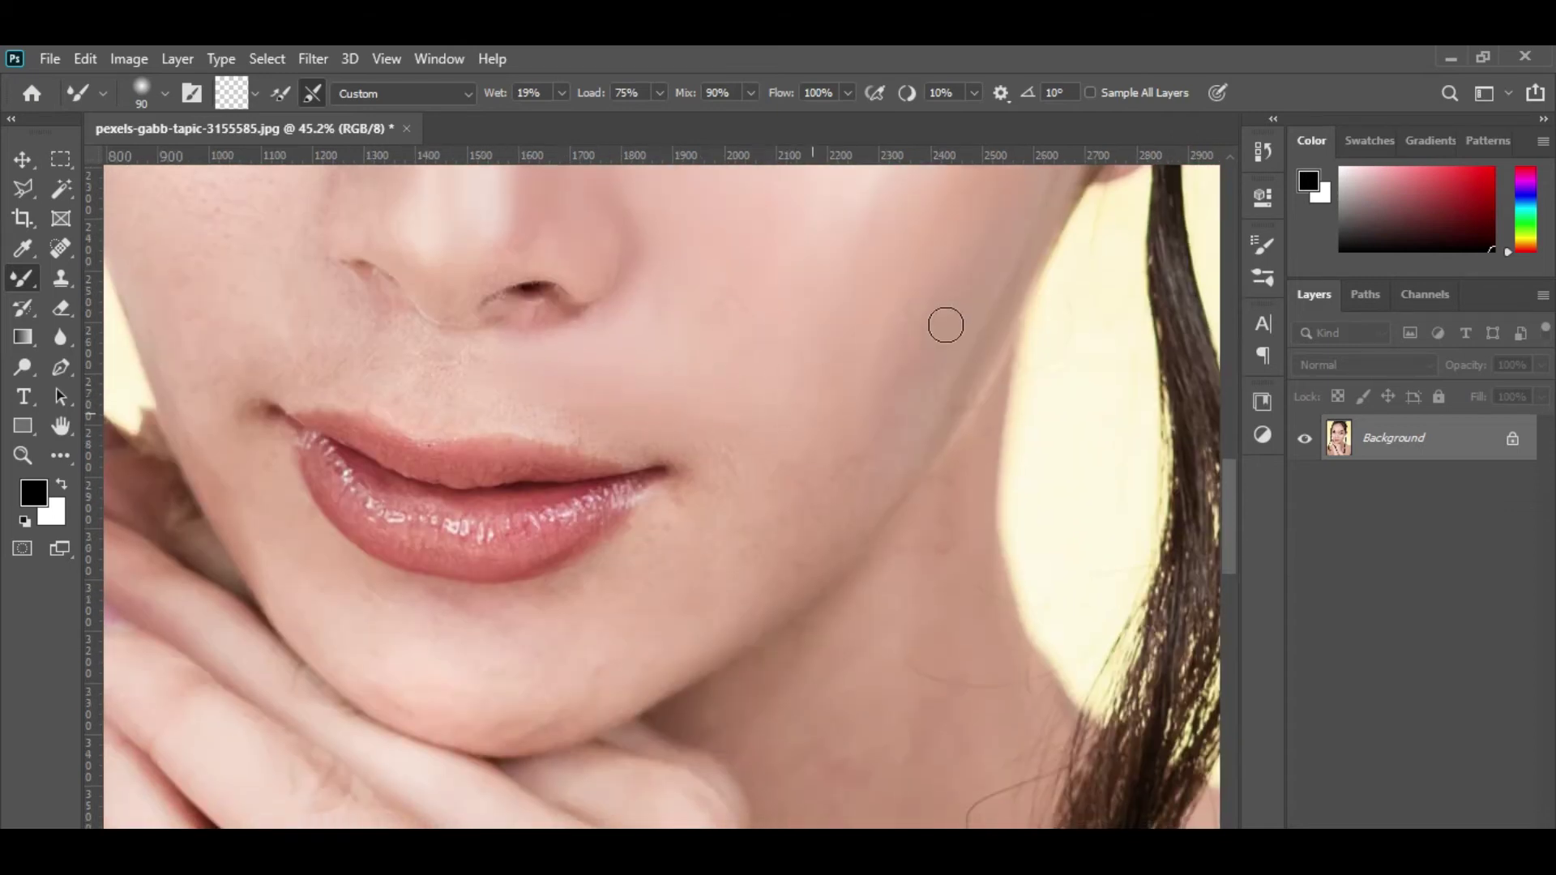
pyautogui.scroll(2, 653, 434)
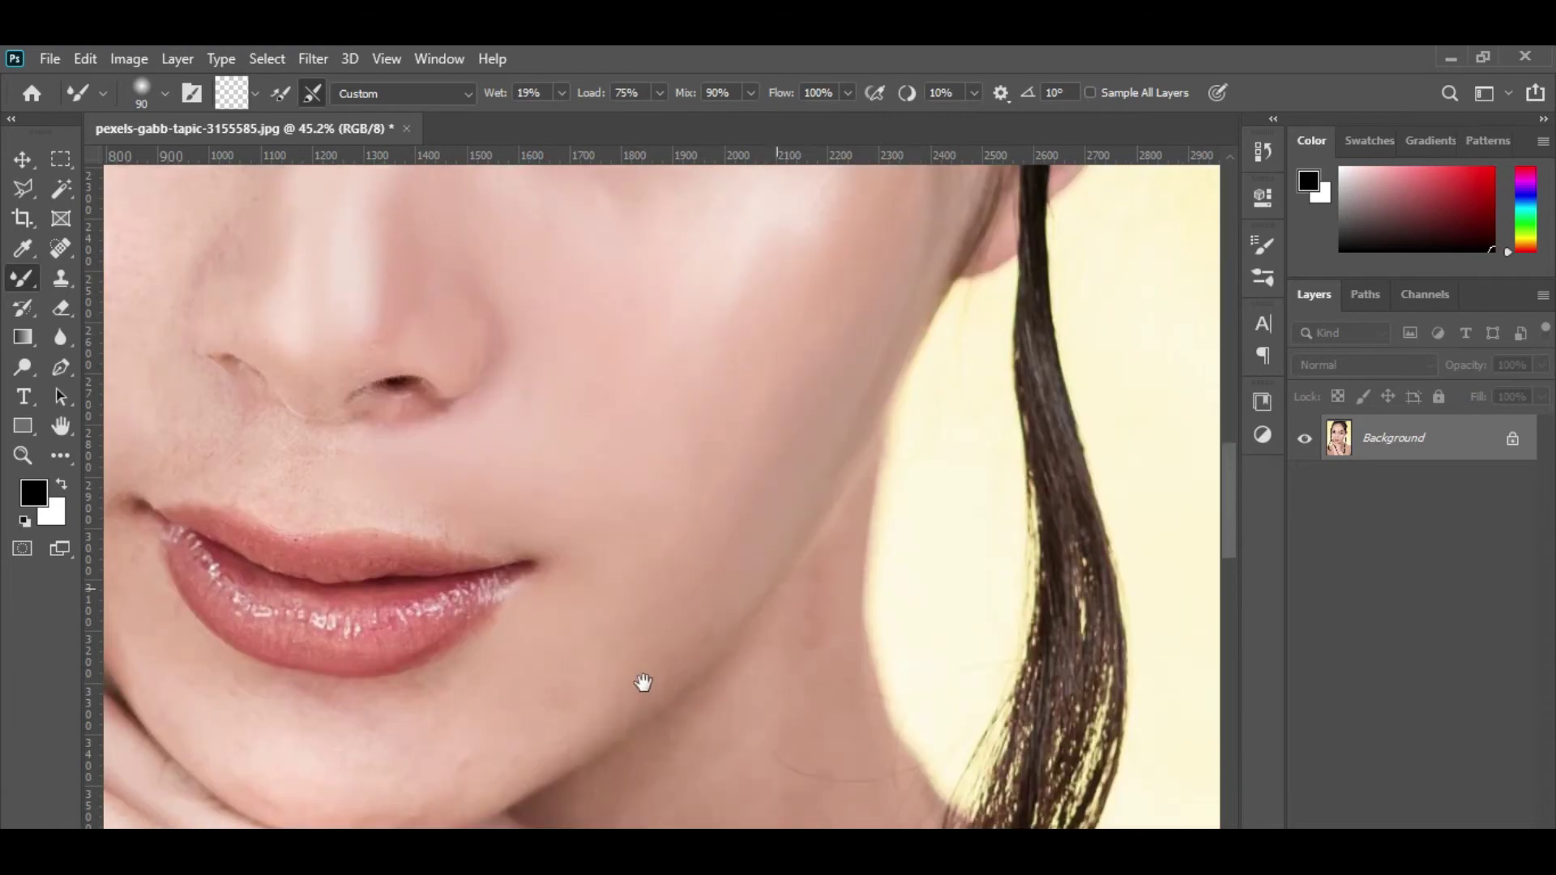
pyautogui.scroll(-5, 636, 582)
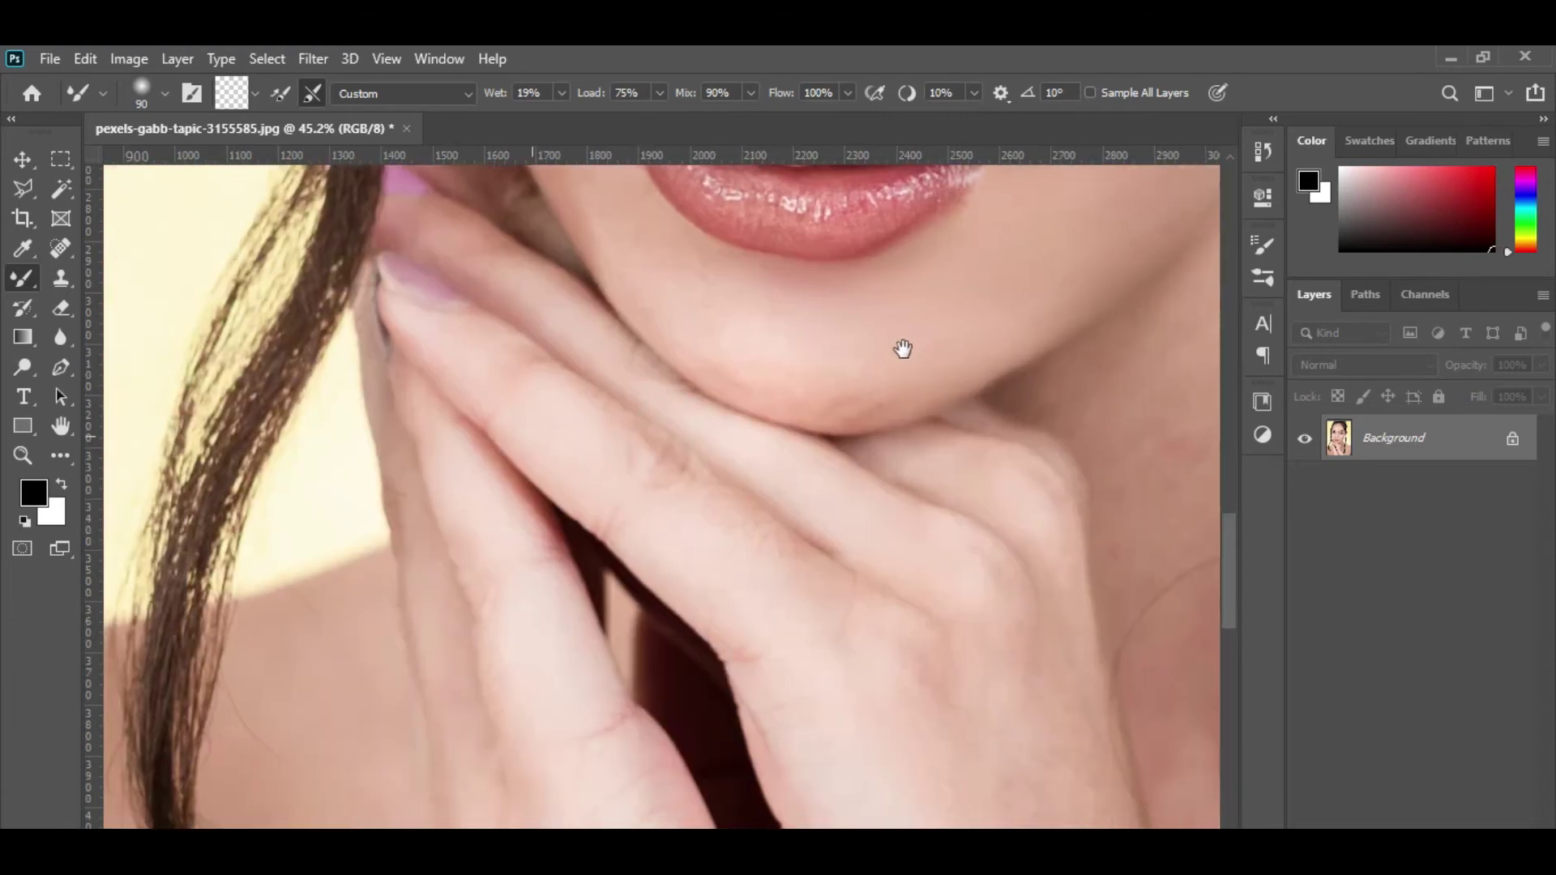
pyautogui.moveTo(903, 349); pyautogui.dragTo(894, 421)
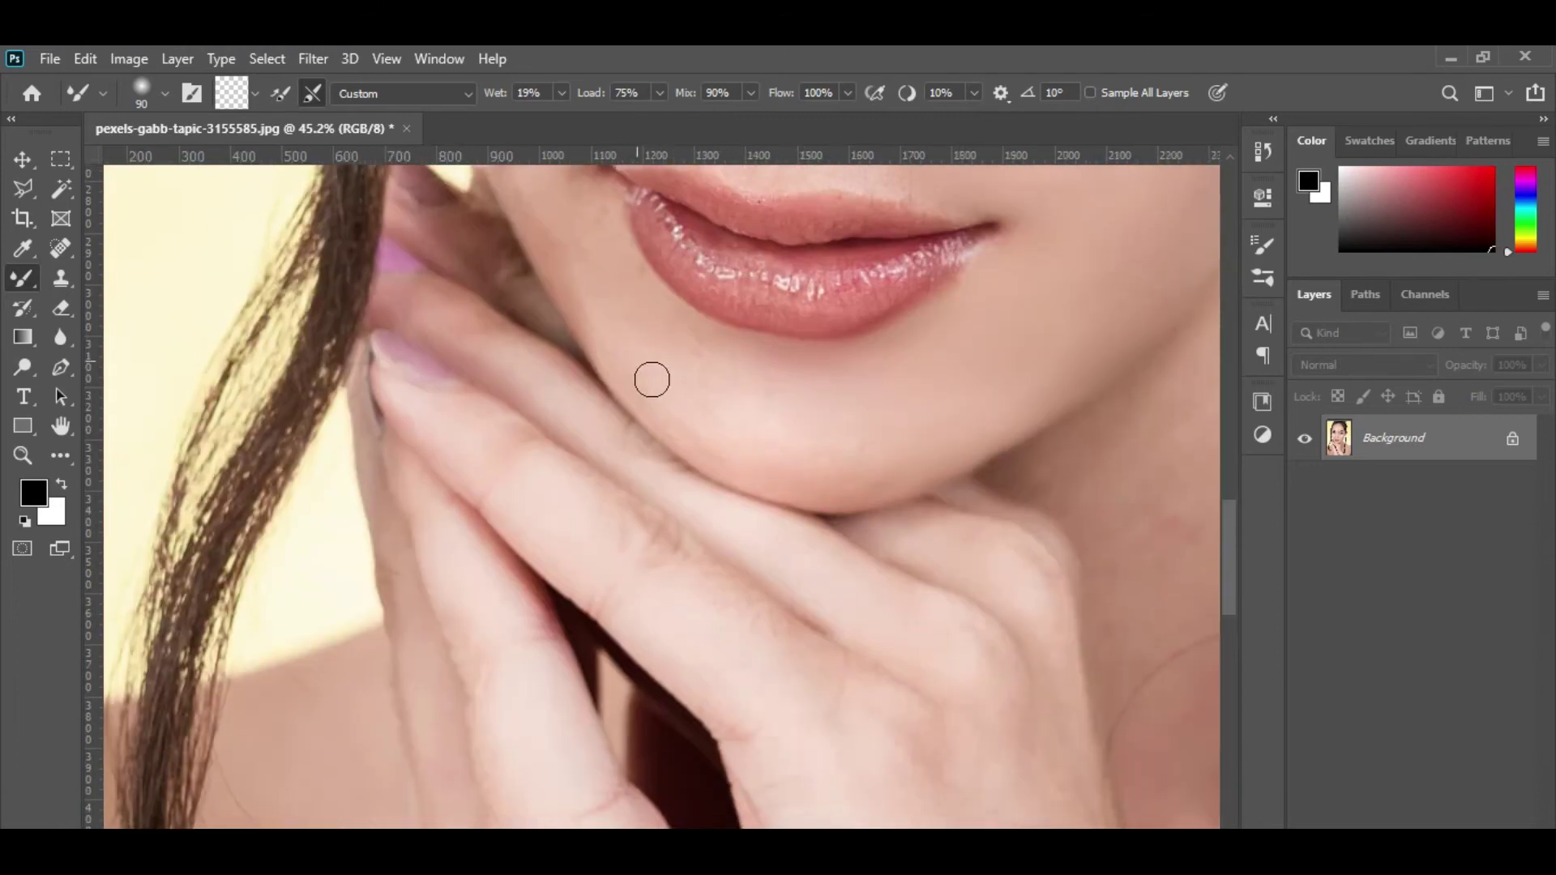
pyautogui.moveTo(628, 375); pyautogui.dragTo(764, 576)
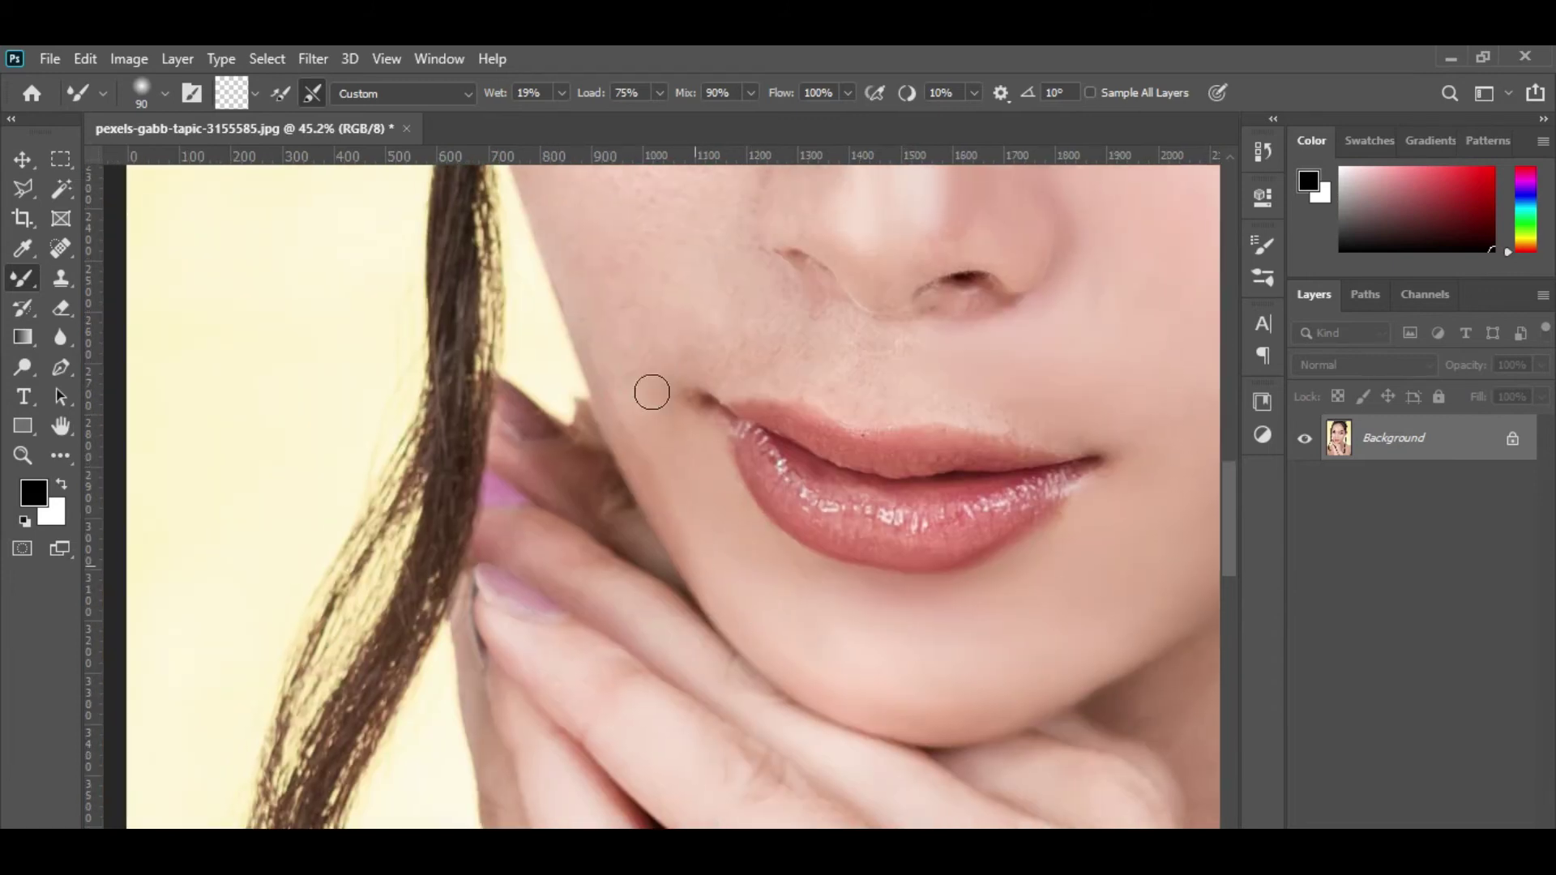
pyautogui.moveTo(693, 362); pyautogui.dragTo(680, 340)
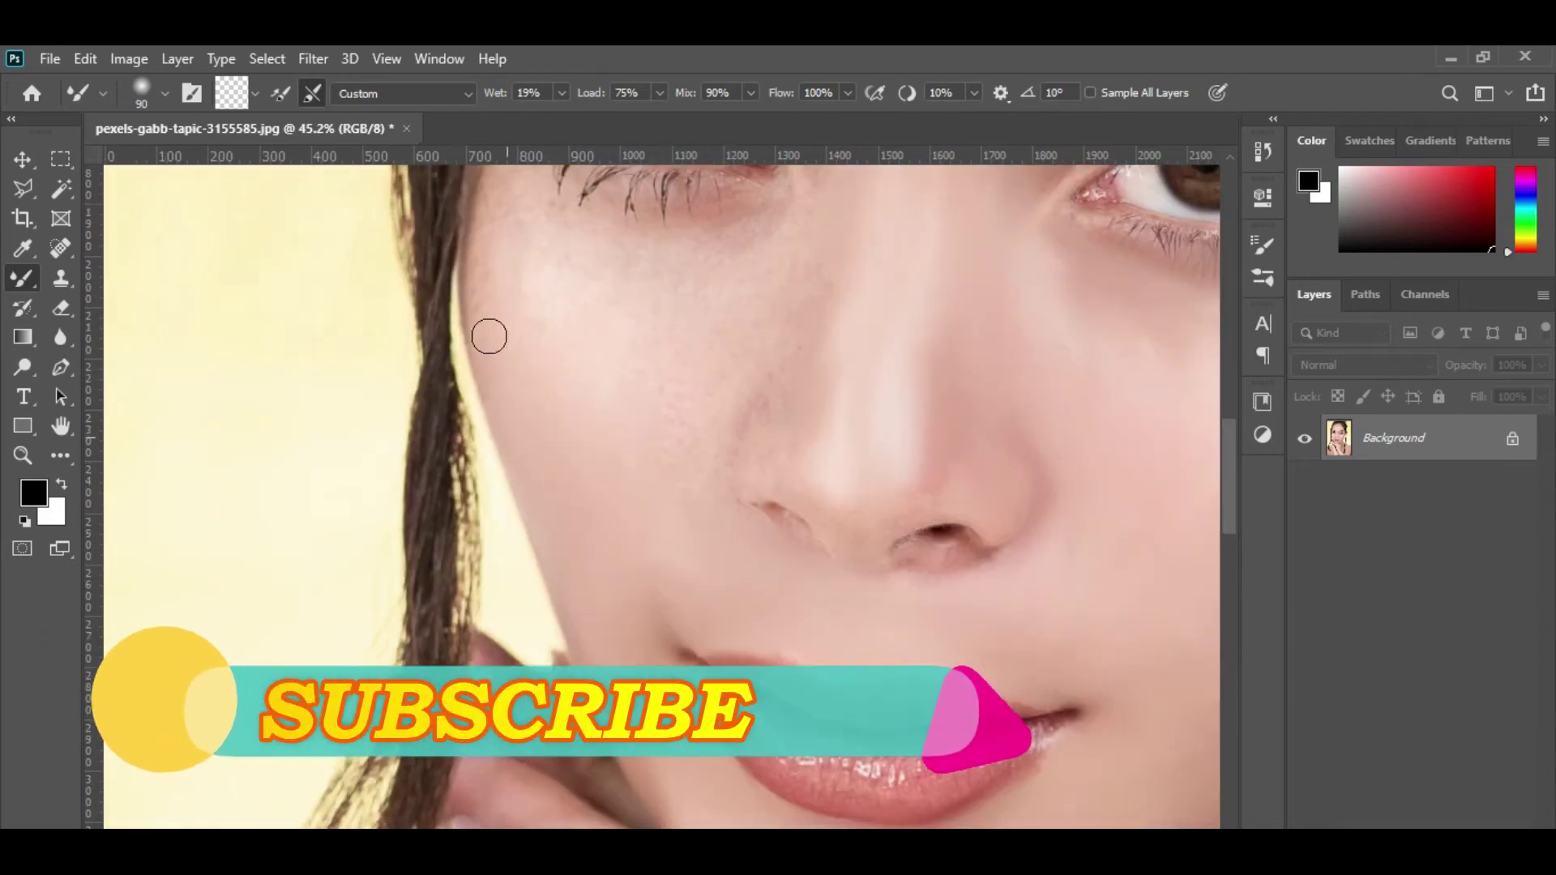
pyautogui.scroll(3, 487, 364)
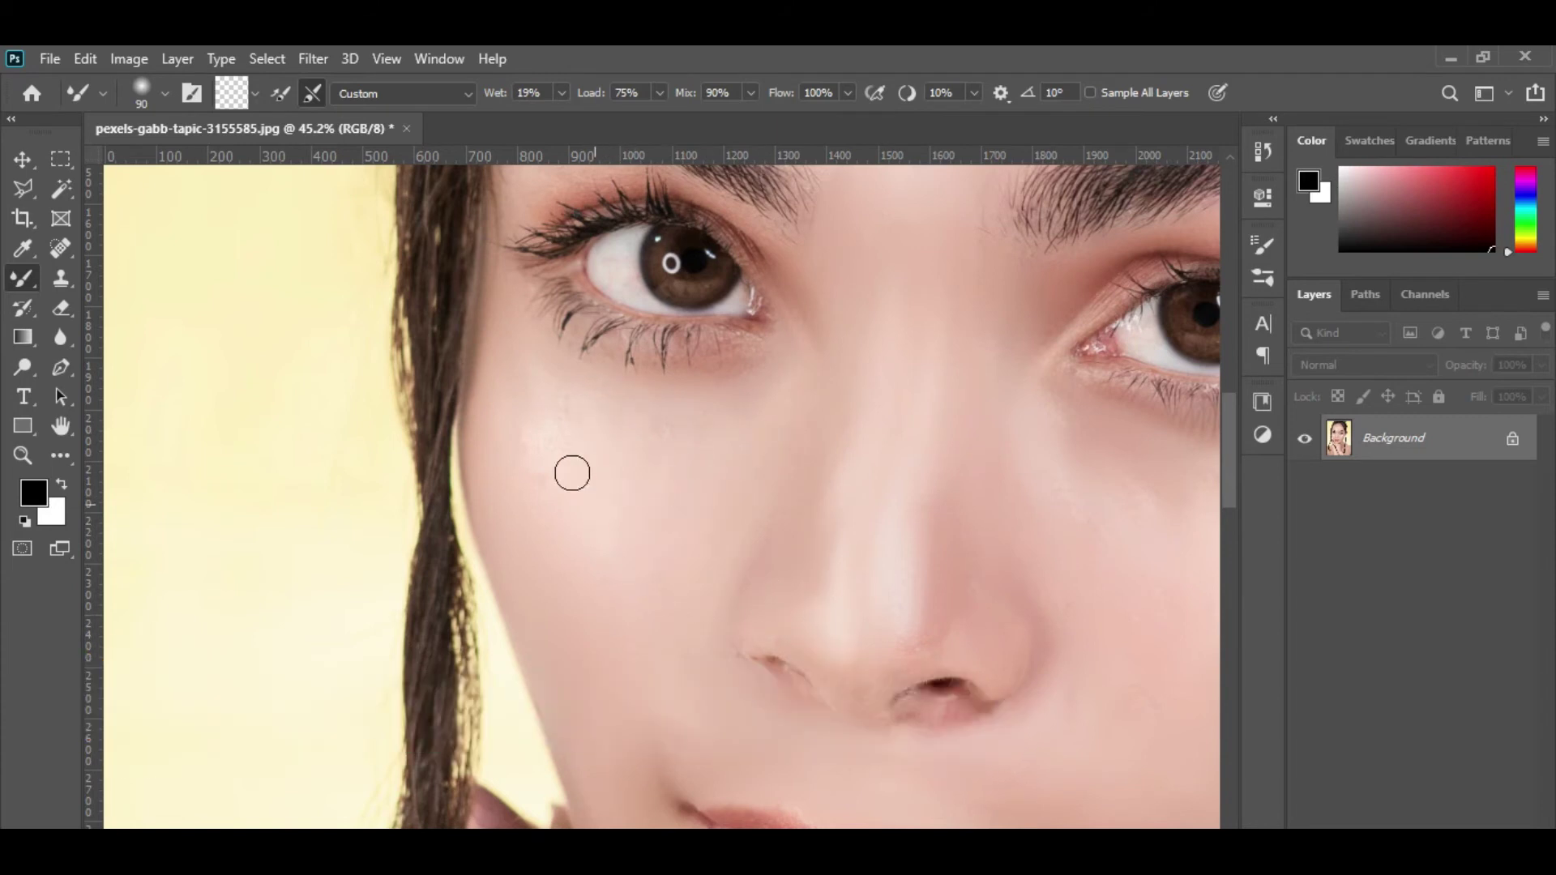
pyautogui.scroll(-3, 816, 615)
pyautogui.press('[')
pyautogui.press('[')
pyautogui.press('[')
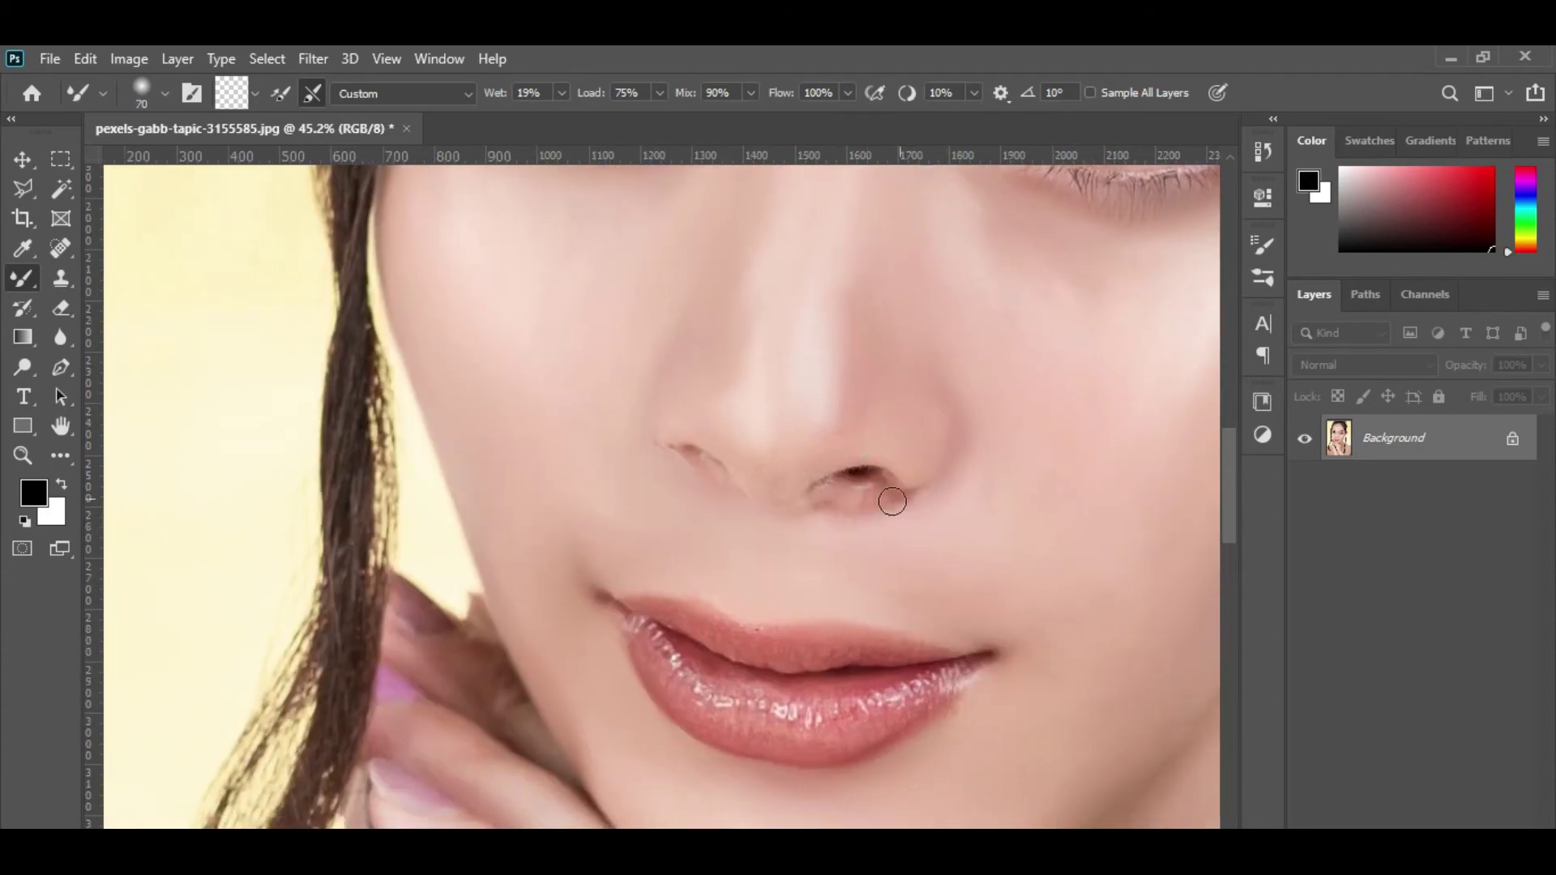
pyautogui.moveTo(889, 505); pyautogui.dragTo(887, 485)
pyautogui.moveTo(1042, 591)
pyautogui.mouseDown()
pyautogui.moveTo(735, 311)
pyautogui.moveTo(652, 532)
pyautogui.mouseUp()
pyautogui.moveTo(1017, 632)
pyautogui.mouseDown()
pyautogui.moveTo(902, 461)
pyautogui.moveTo(931, 452)
pyautogui.mouseUp()
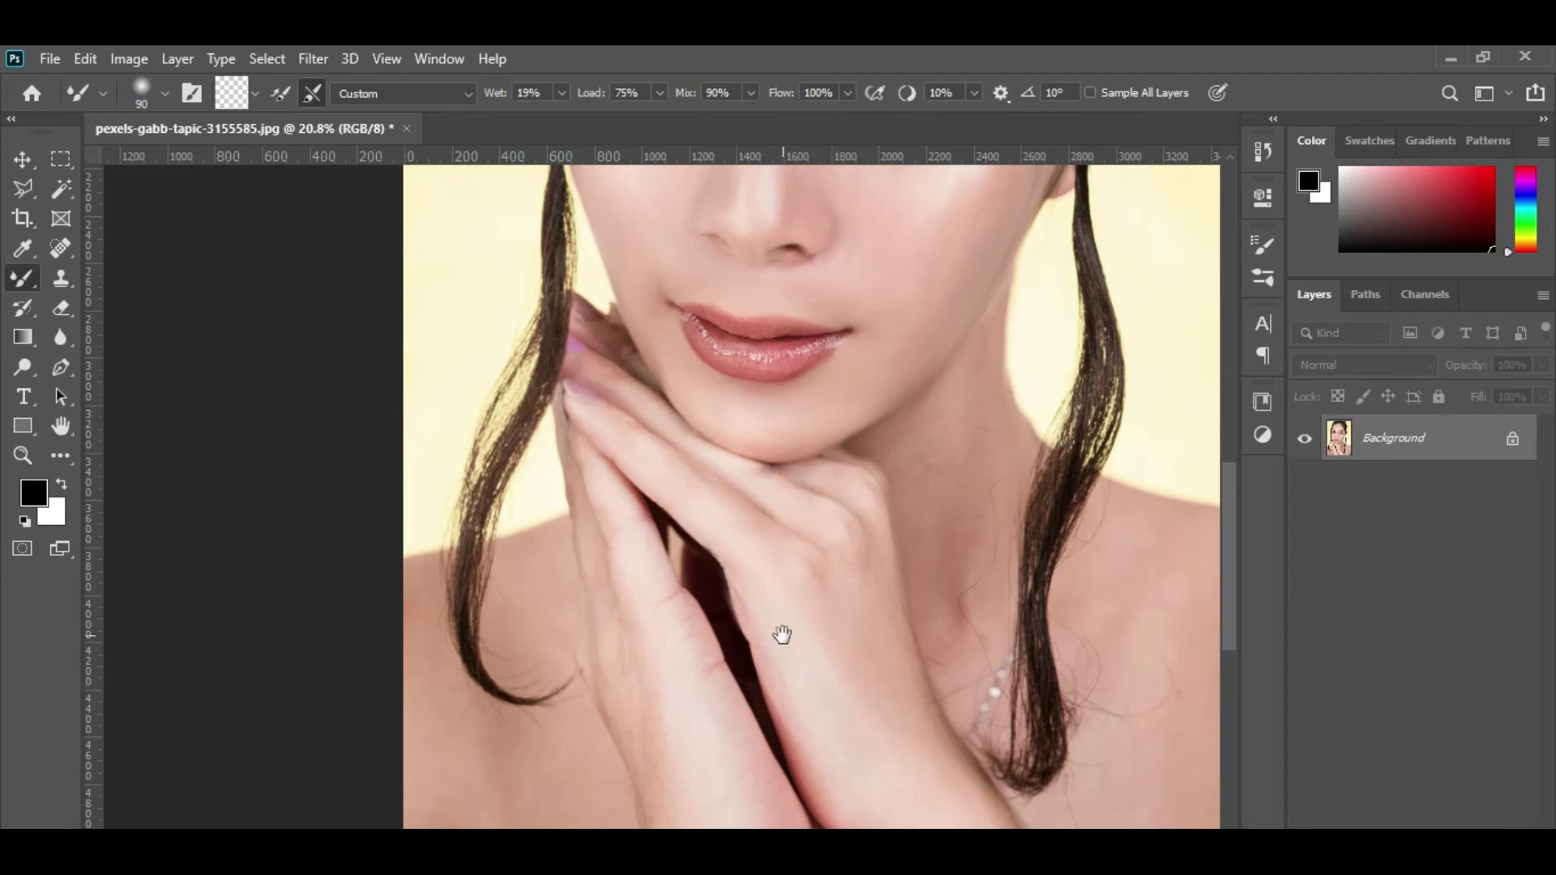
# - Smooth the dark gap between the hands, fit the portrait with Ctrl+0, and enlarge the brush
pyautogui.moveTo(591, 448); pyautogui.dragTo(652, 289)
pyautogui.moveTo(761, 469); pyautogui.dragTo(809, 571)
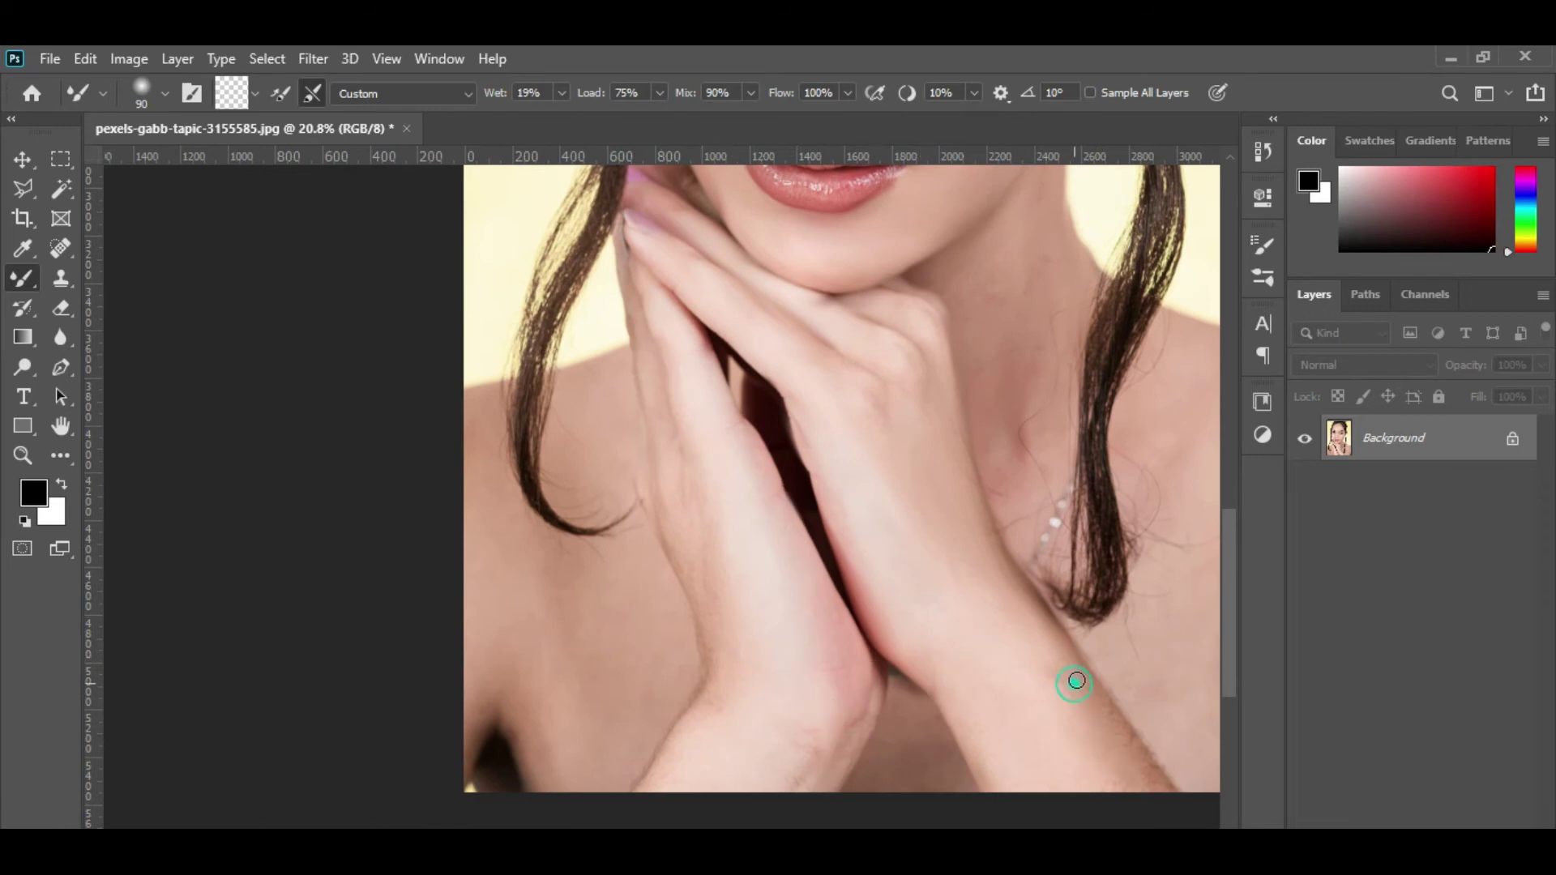
pyautogui.moveTo(675, 472); pyautogui.dragTo(726, 400)
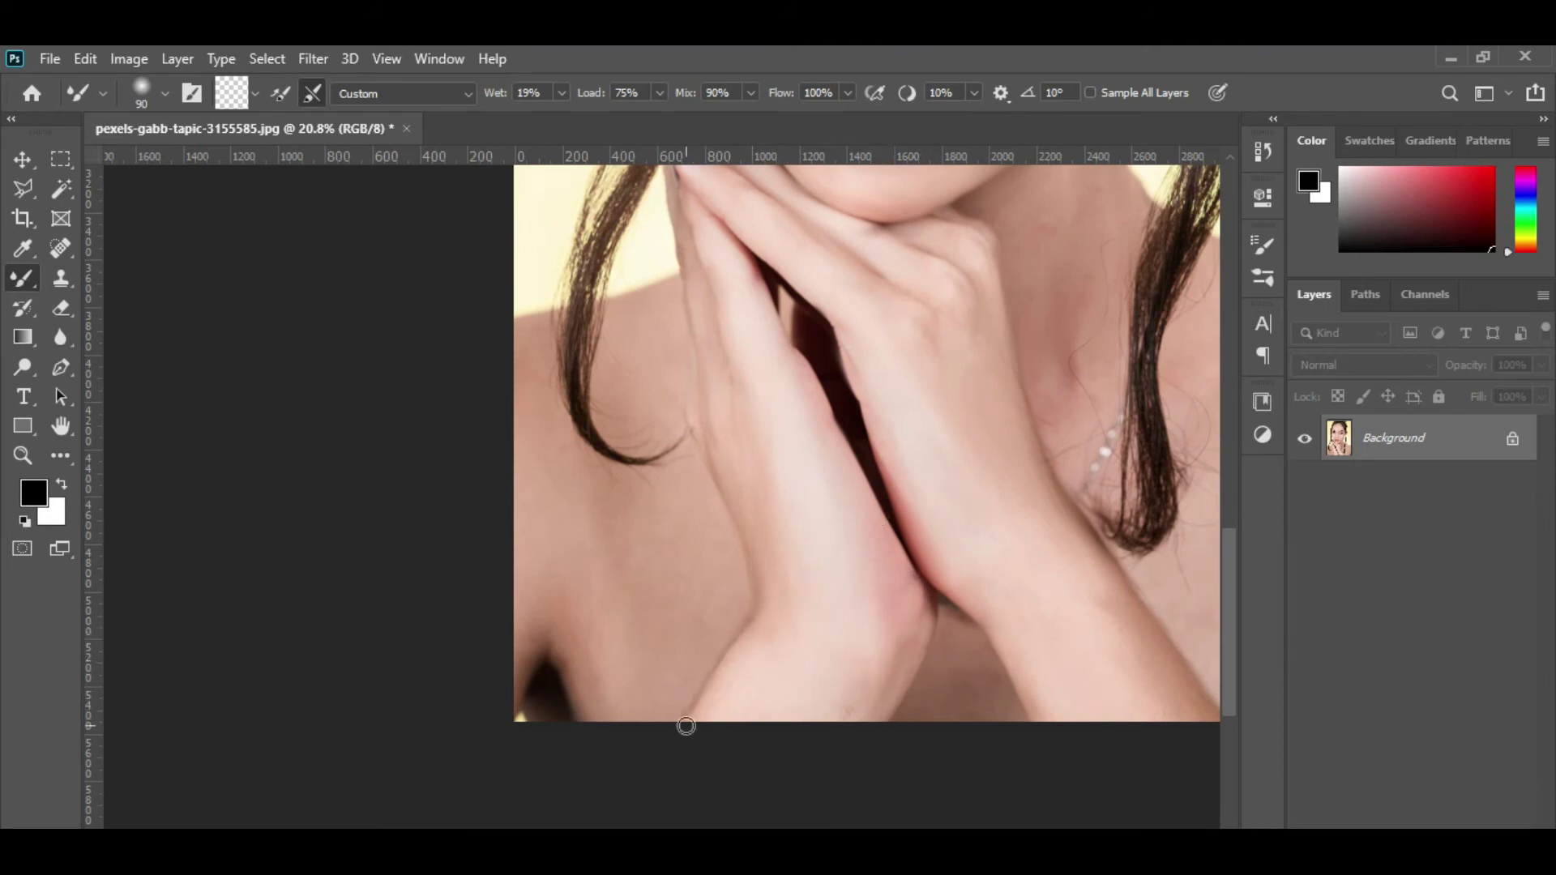
pyautogui.hotkey('ctrl', '0')
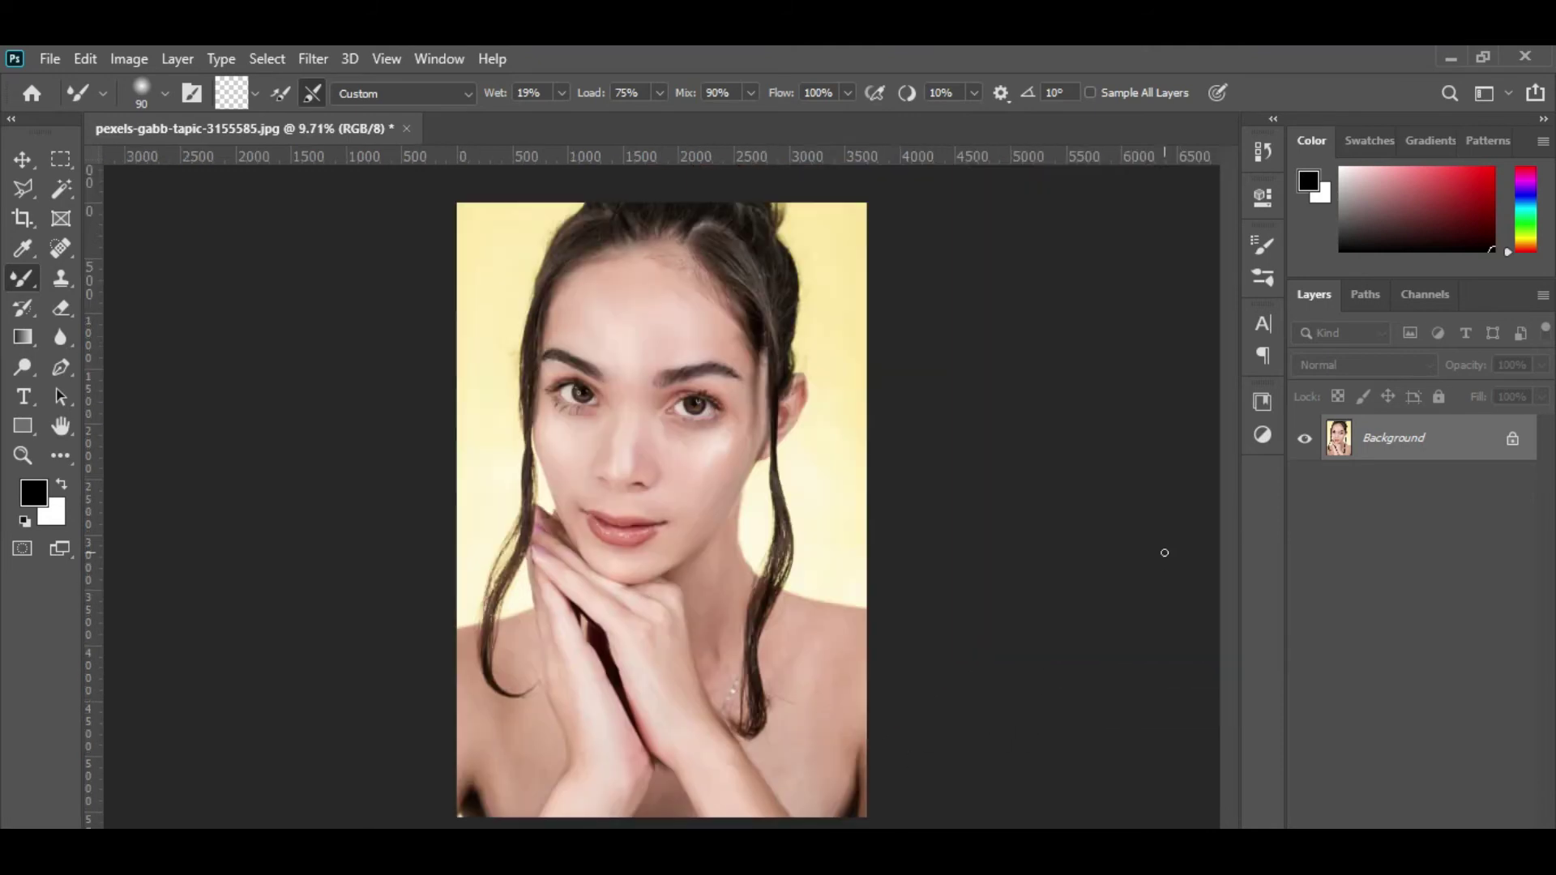
pyautogui.press(']')
pyautogui.press(']')
# - Zoom onto the lips and start a Pen shape outline from the left lip corner along the upper lip
pyautogui.click(23, 159)
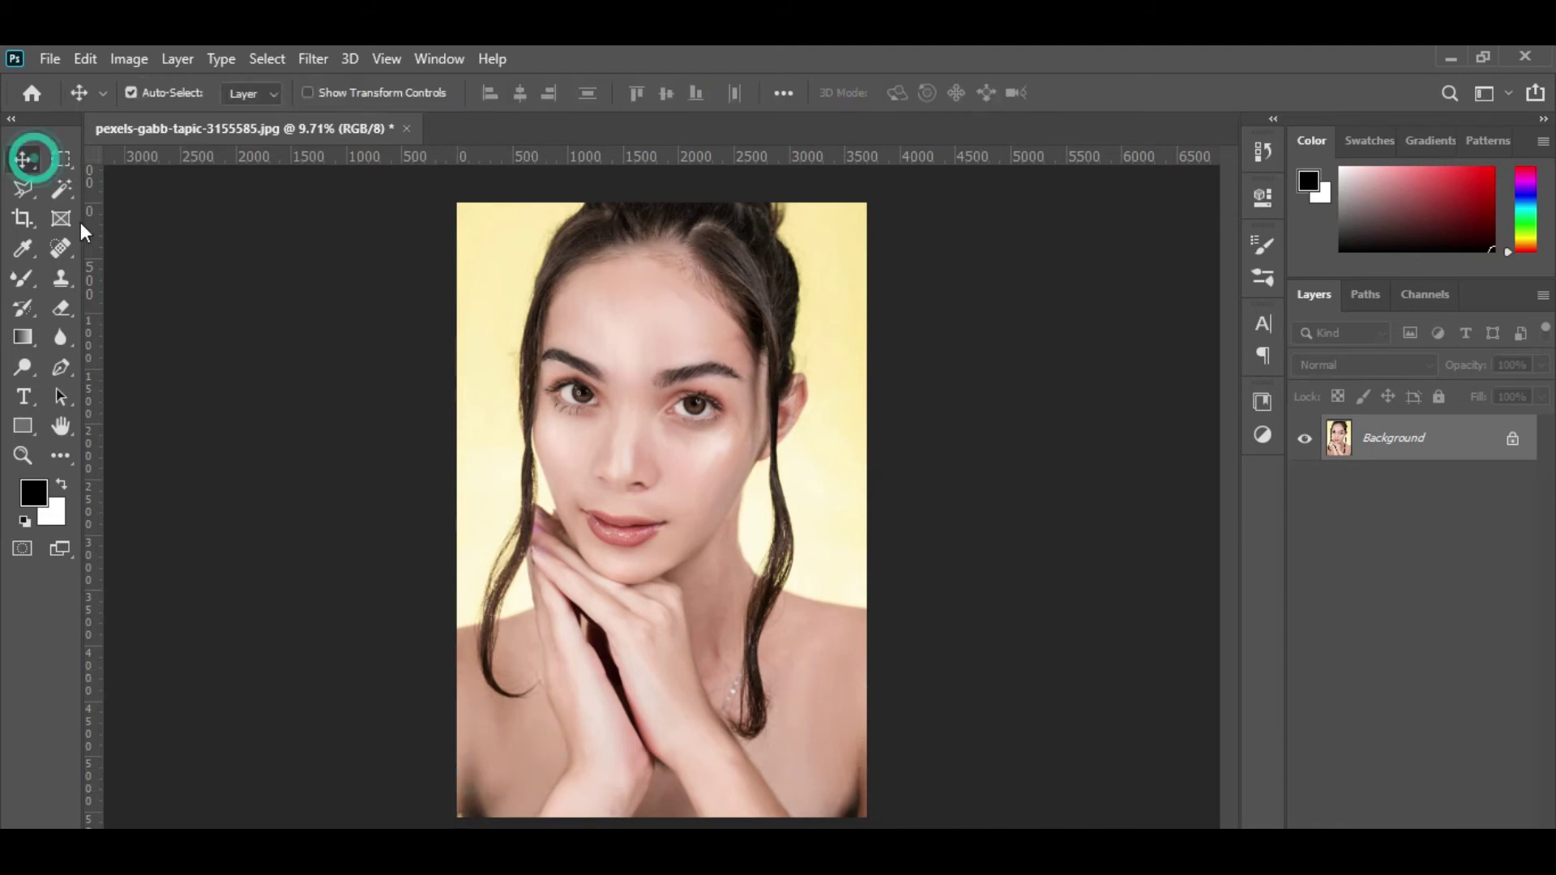
pyautogui.moveTo(490, 635); pyautogui.dragTo(634, 642)
pyautogui.moveTo(764, 330); pyautogui.dragTo(418, 653)
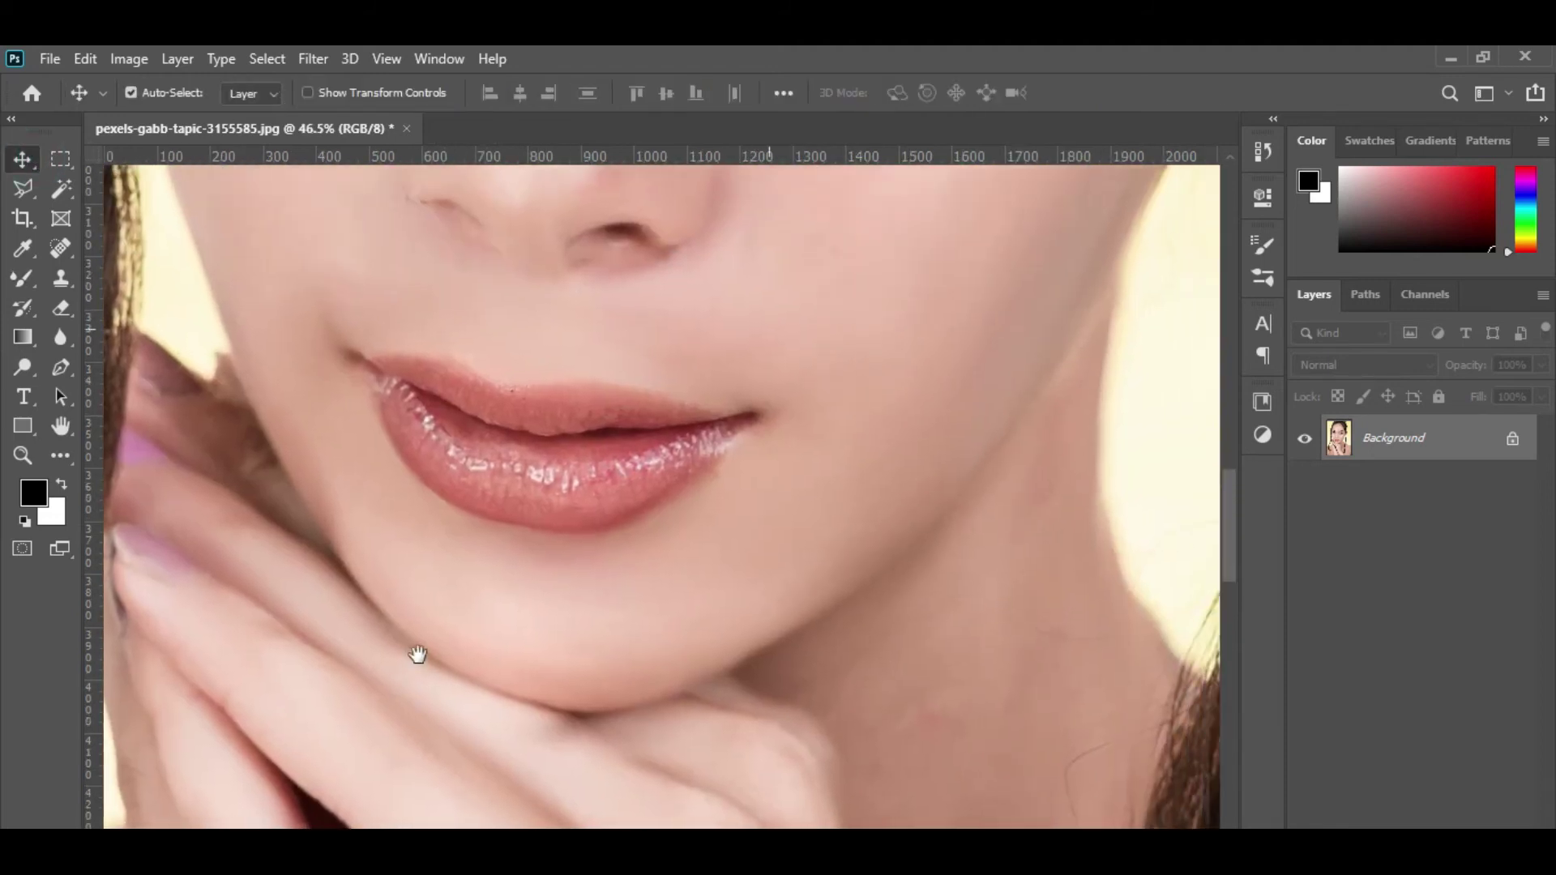
pyautogui.press('p')
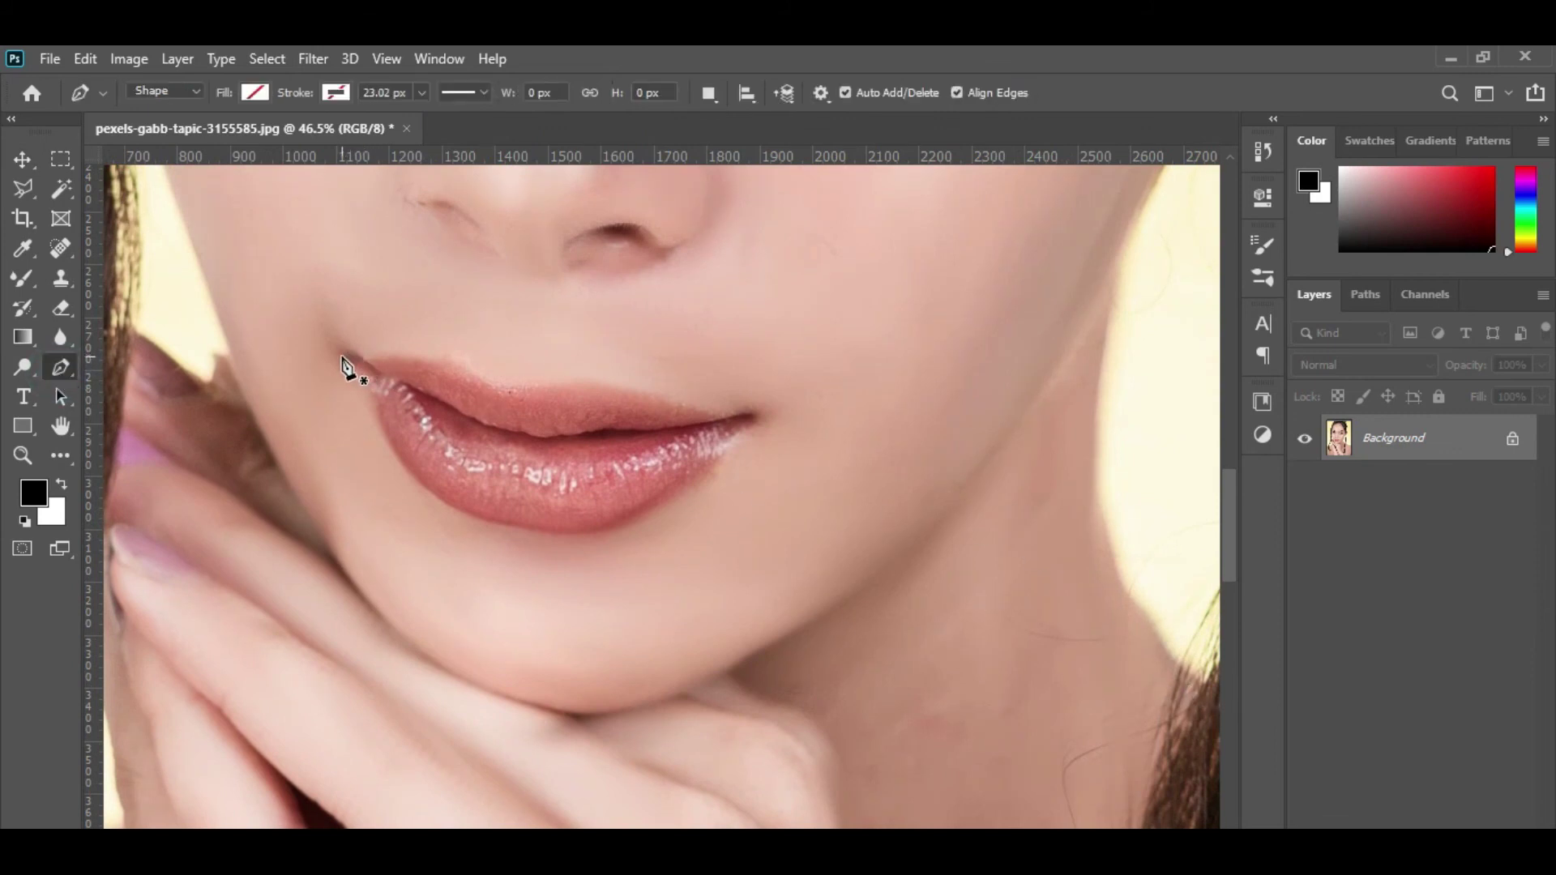
pyautogui.moveTo(340, 354); pyautogui.dragTo(367, 372)
pyautogui.click(361, 360)
pyautogui.moveTo(475, 373); pyautogui.dragTo(519, 406)
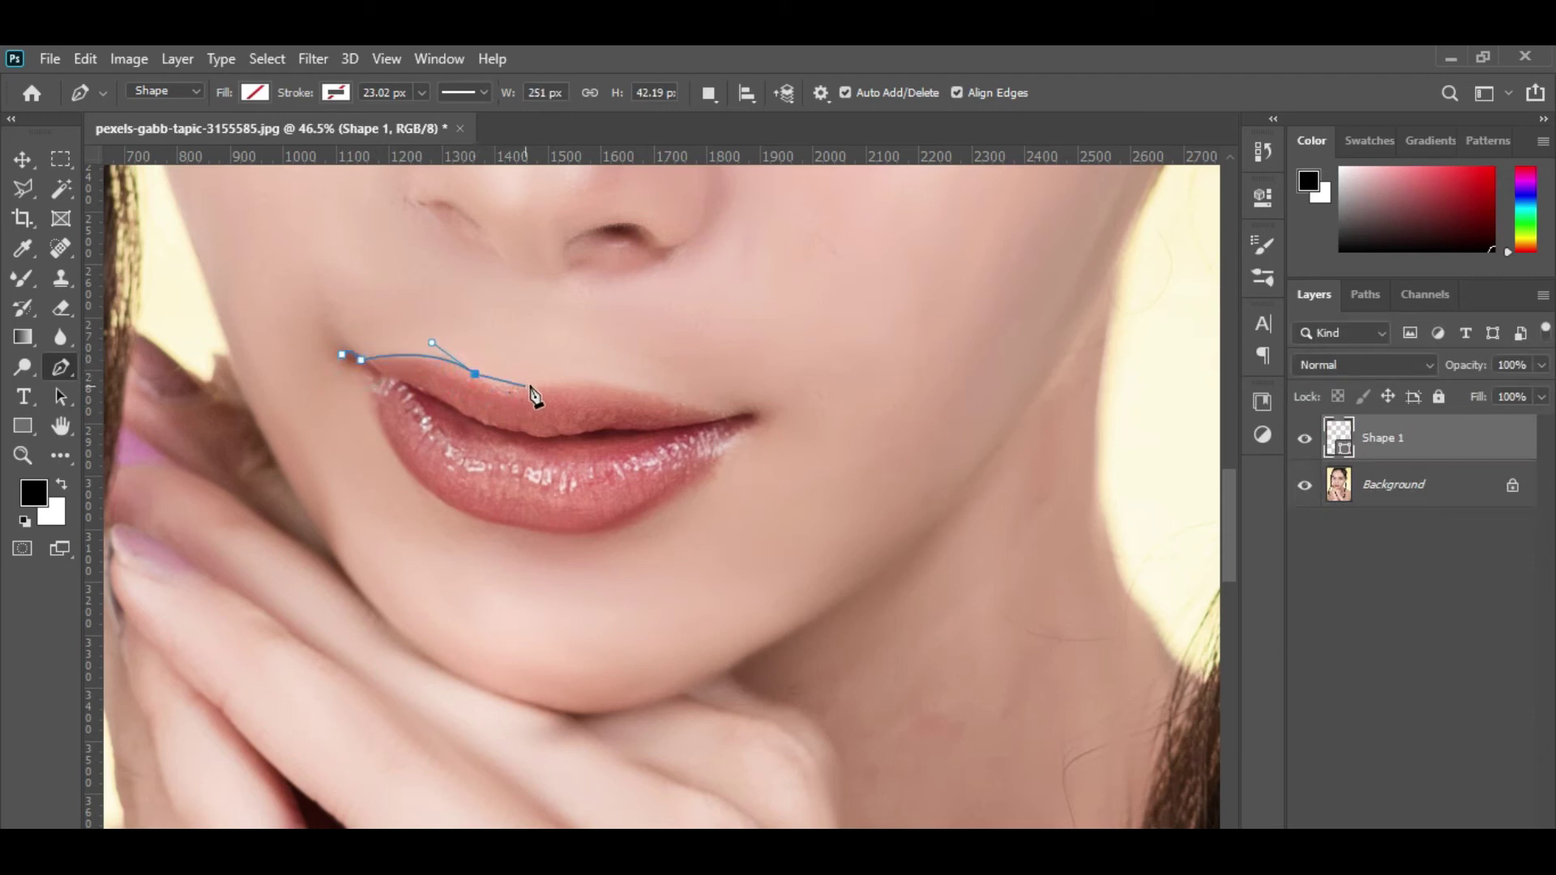
# - Continue the outline across the upper lip's dip to the right lip corner
pyautogui.click(539, 387)
pyautogui.moveTo(571, 376); pyautogui.dragTo(532, 382)
pyautogui.keyDown('alt'); pyautogui.click(531, 383); pyautogui.keyUp('alt')
pyautogui.moveTo(673, 400); pyautogui.dragTo(702, 426)
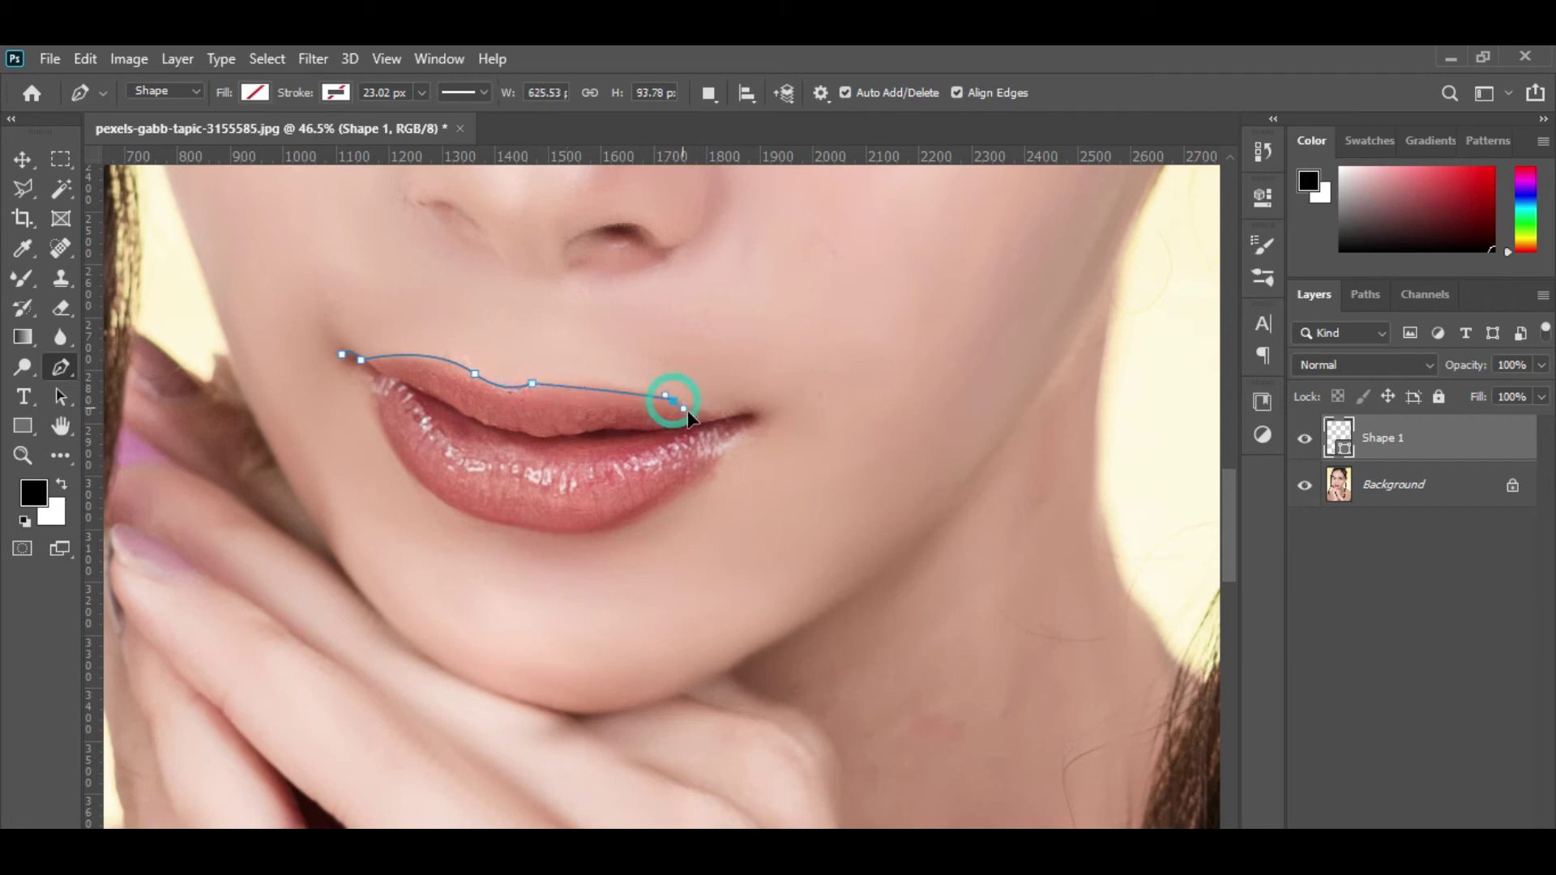
pyautogui.click(674, 401)
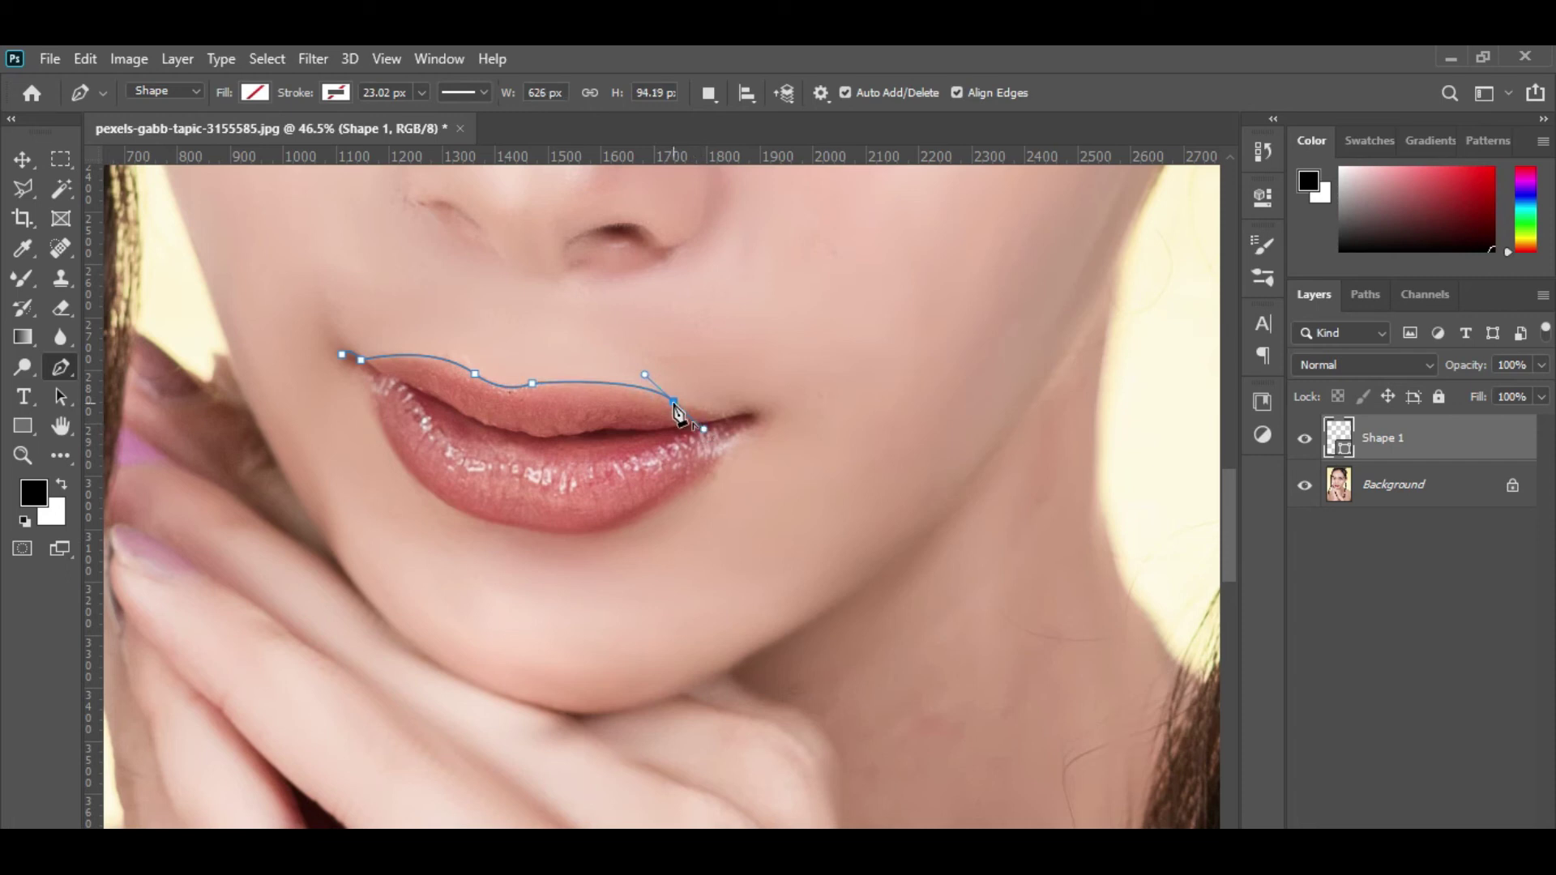
pyautogui.click(728, 420)
pyautogui.moveTo(728, 419); pyautogui.dragTo(719, 444)
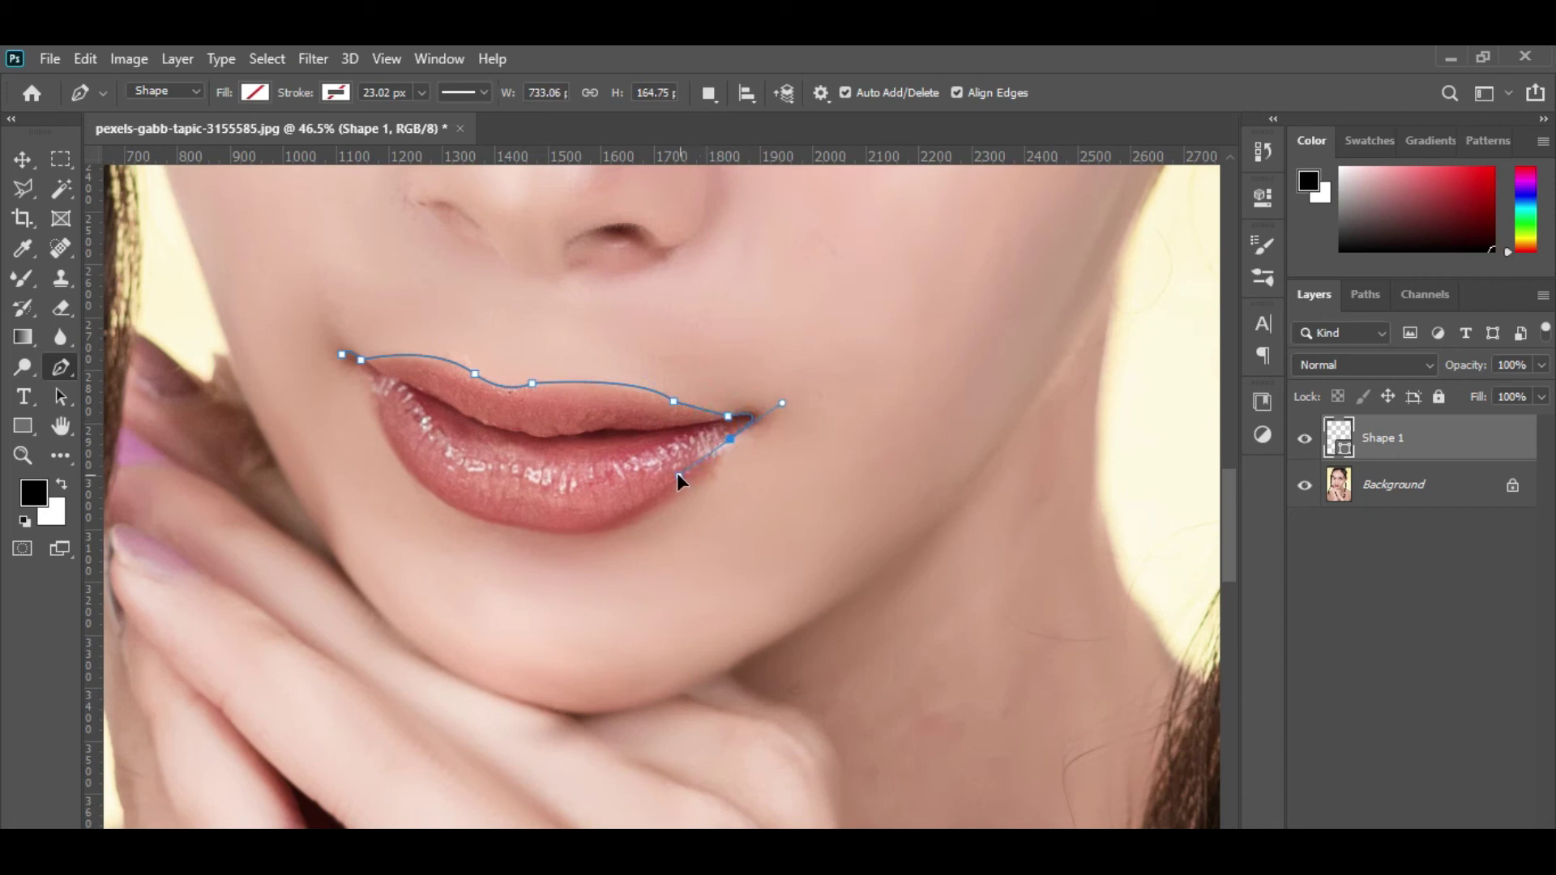
pyautogui.click(730, 438)
# - Trace the outline around the lower lip and close it at the starting anchor
pyautogui.moveTo(631, 519); pyautogui.dragTo(557, 544)
pyautogui.click(490, 523)
pyautogui.click(481, 520)
pyautogui.moveTo(375, 408)
pyautogui.mouseDown()
pyautogui.moveTo(369, 347)
pyautogui.moveTo(342, 311)
pyautogui.mouseUp()
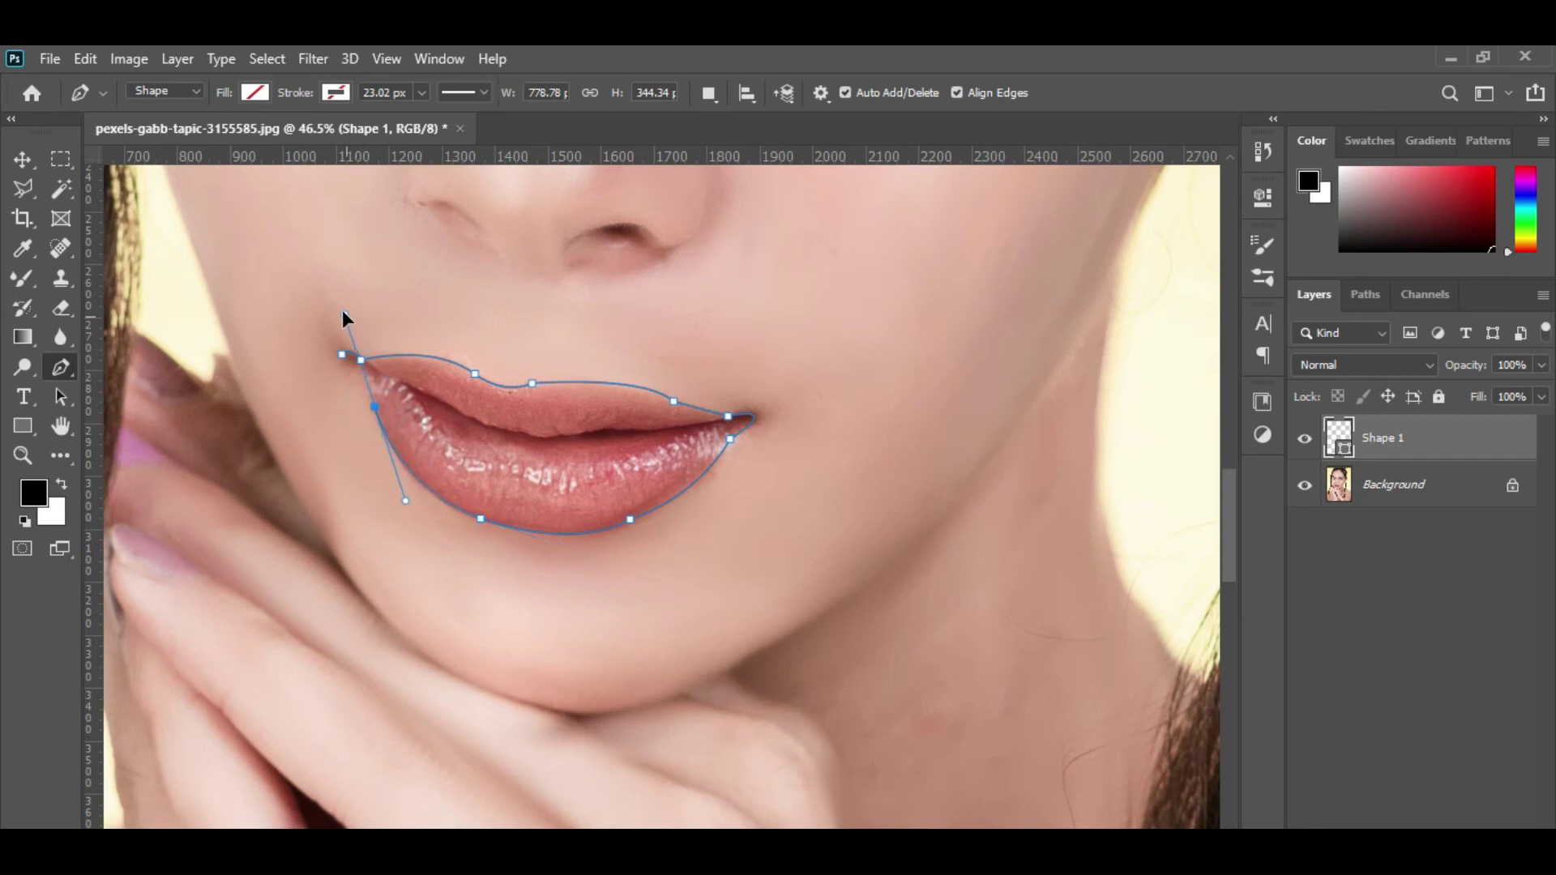
pyautogui.keyDown('alt'); pyautogui.click(375, 407); pyautogui.keyUp('alt')
pyautogui.moveTo(341, 356); pyautogui.dragTo(303, 324)
# - Fill the lip shape with red and set Shape 1's blend mode to Multiply
pyautogui.click(256, 93)
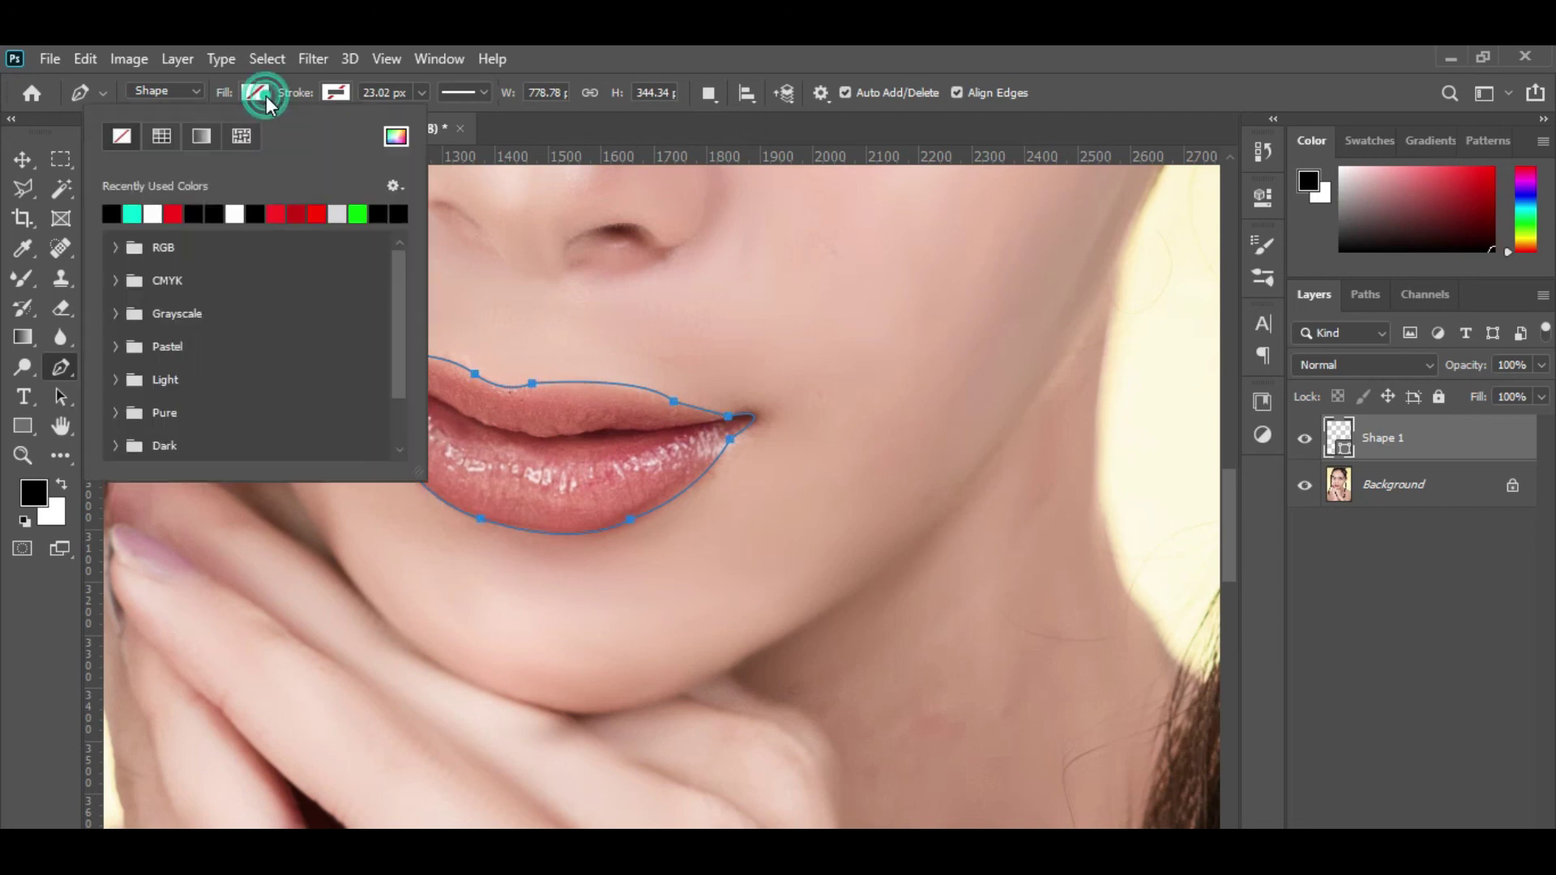
pyautogui.click(173, 214)
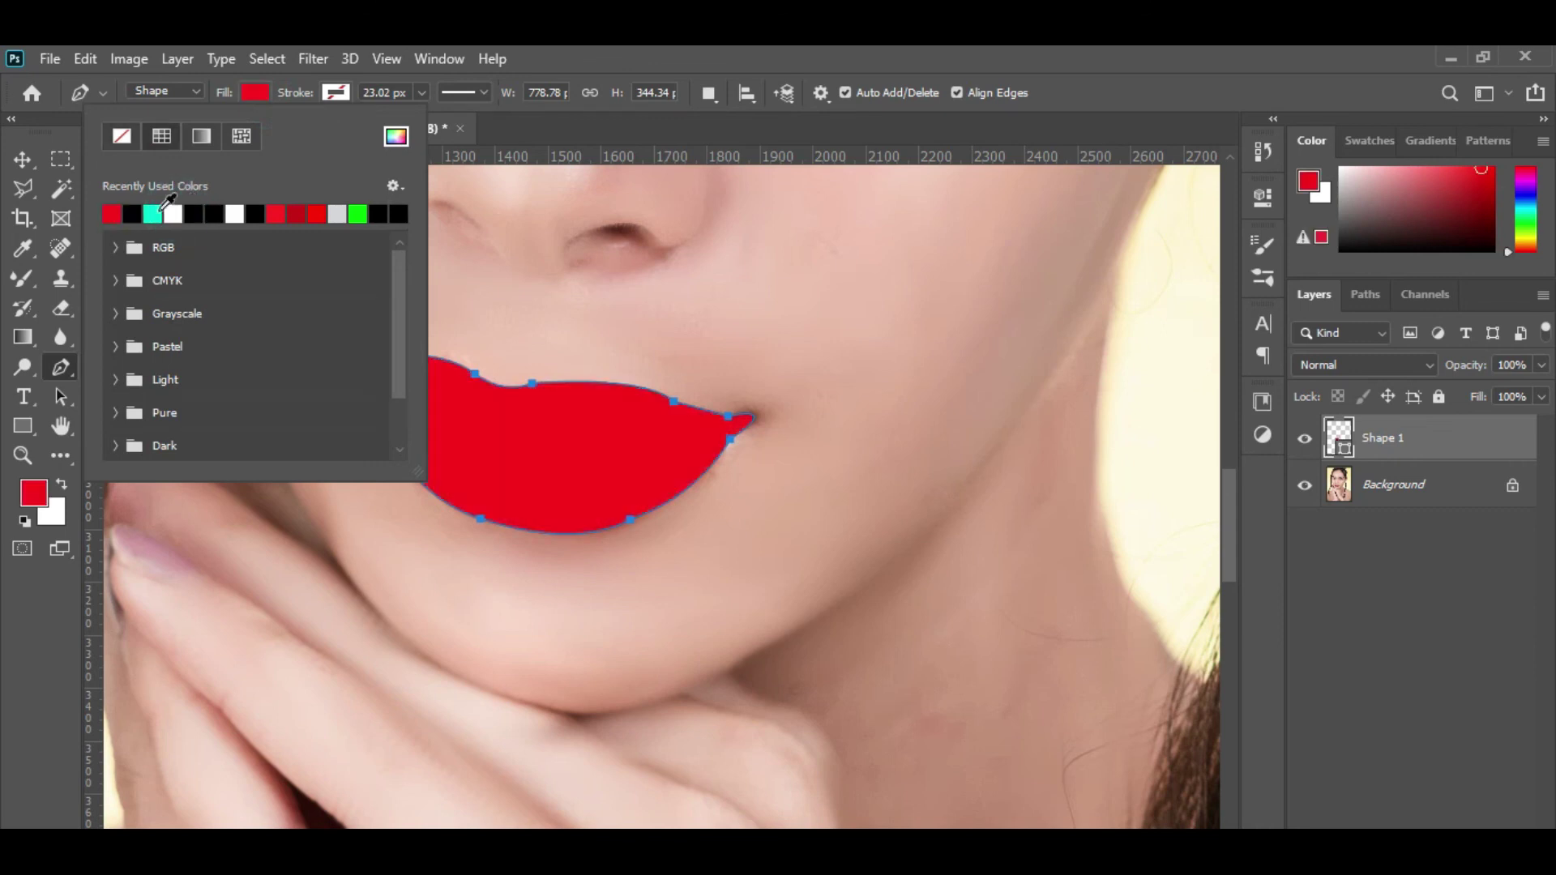
pyautogui.click(30, 159)
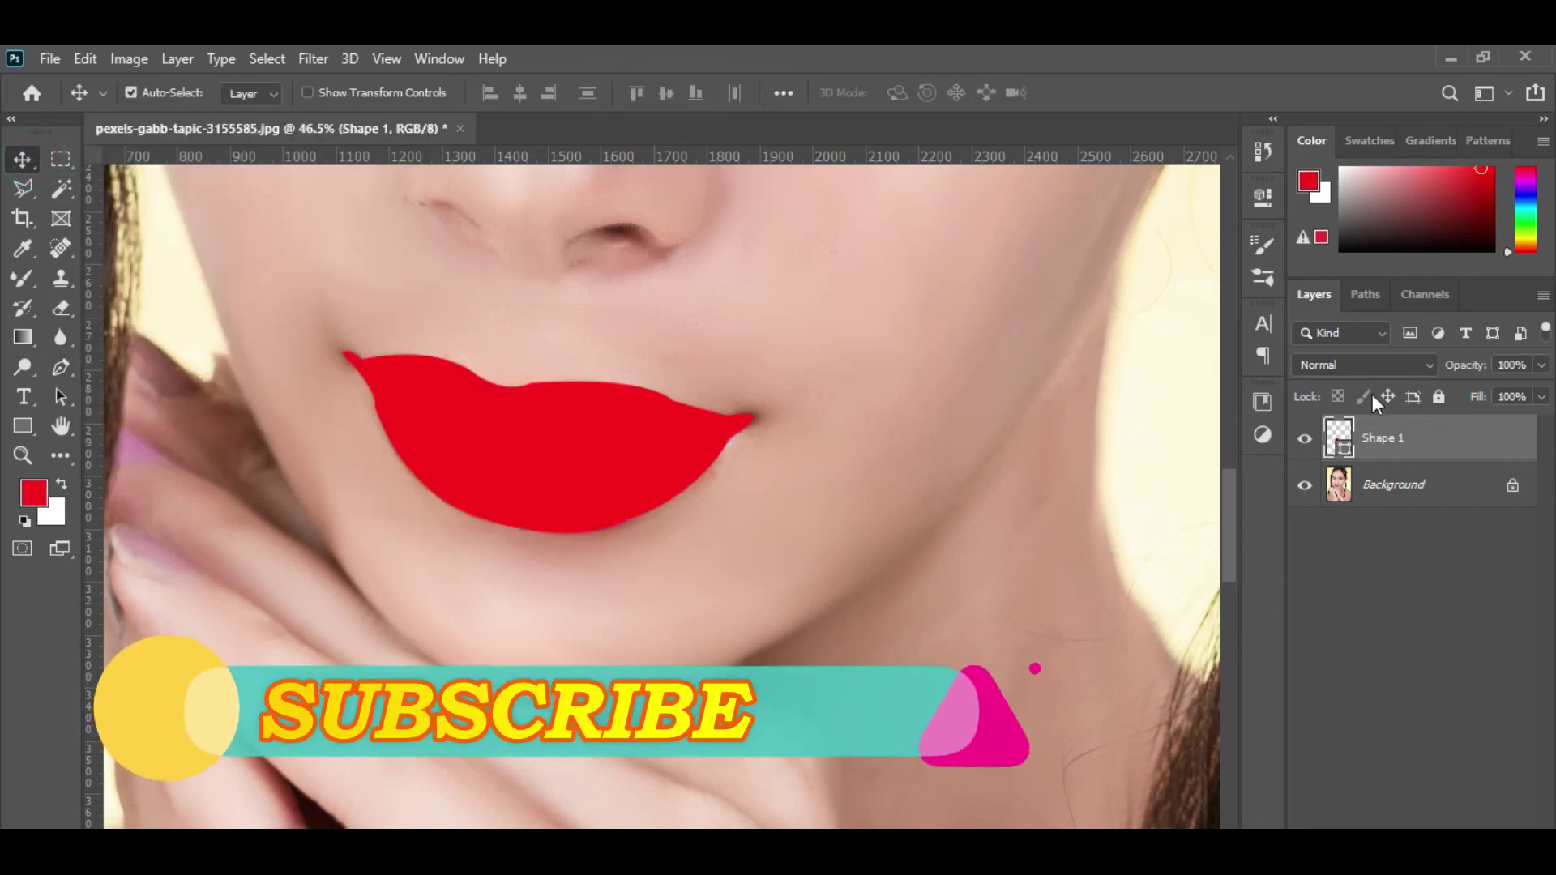
pyautogui.click(1373, 366)
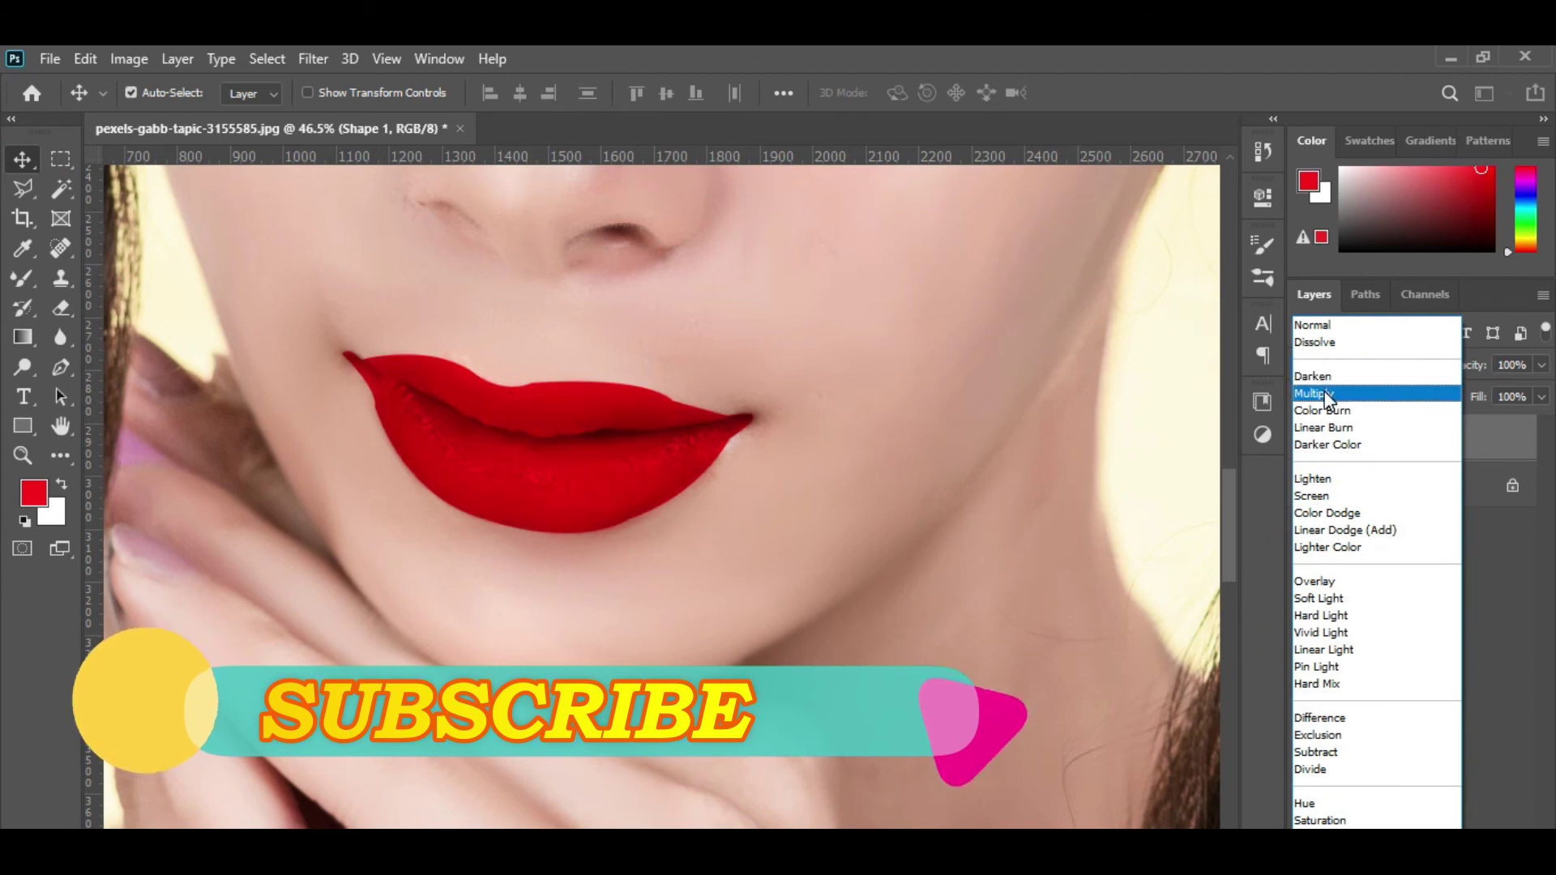
pyautogui.click(1319, 394)
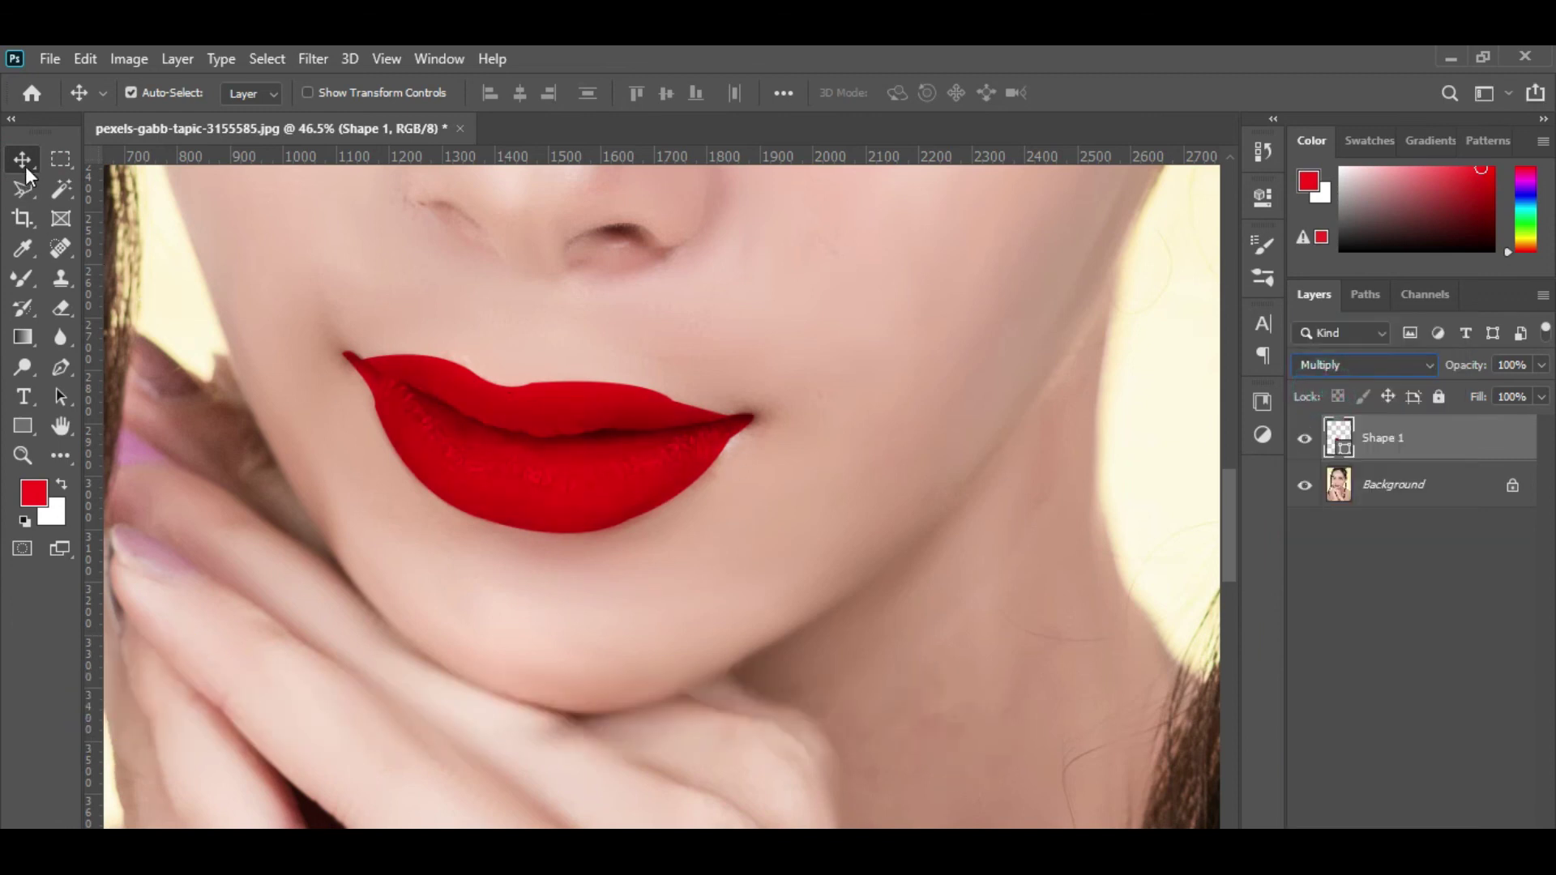
# - Darken the lip fill colour to the deep red bc1313
pyautogui.doubleClick(1347, 447)
pyautogui.moveTo(1117, 343); pyautogui.dragTo(1122, 387)
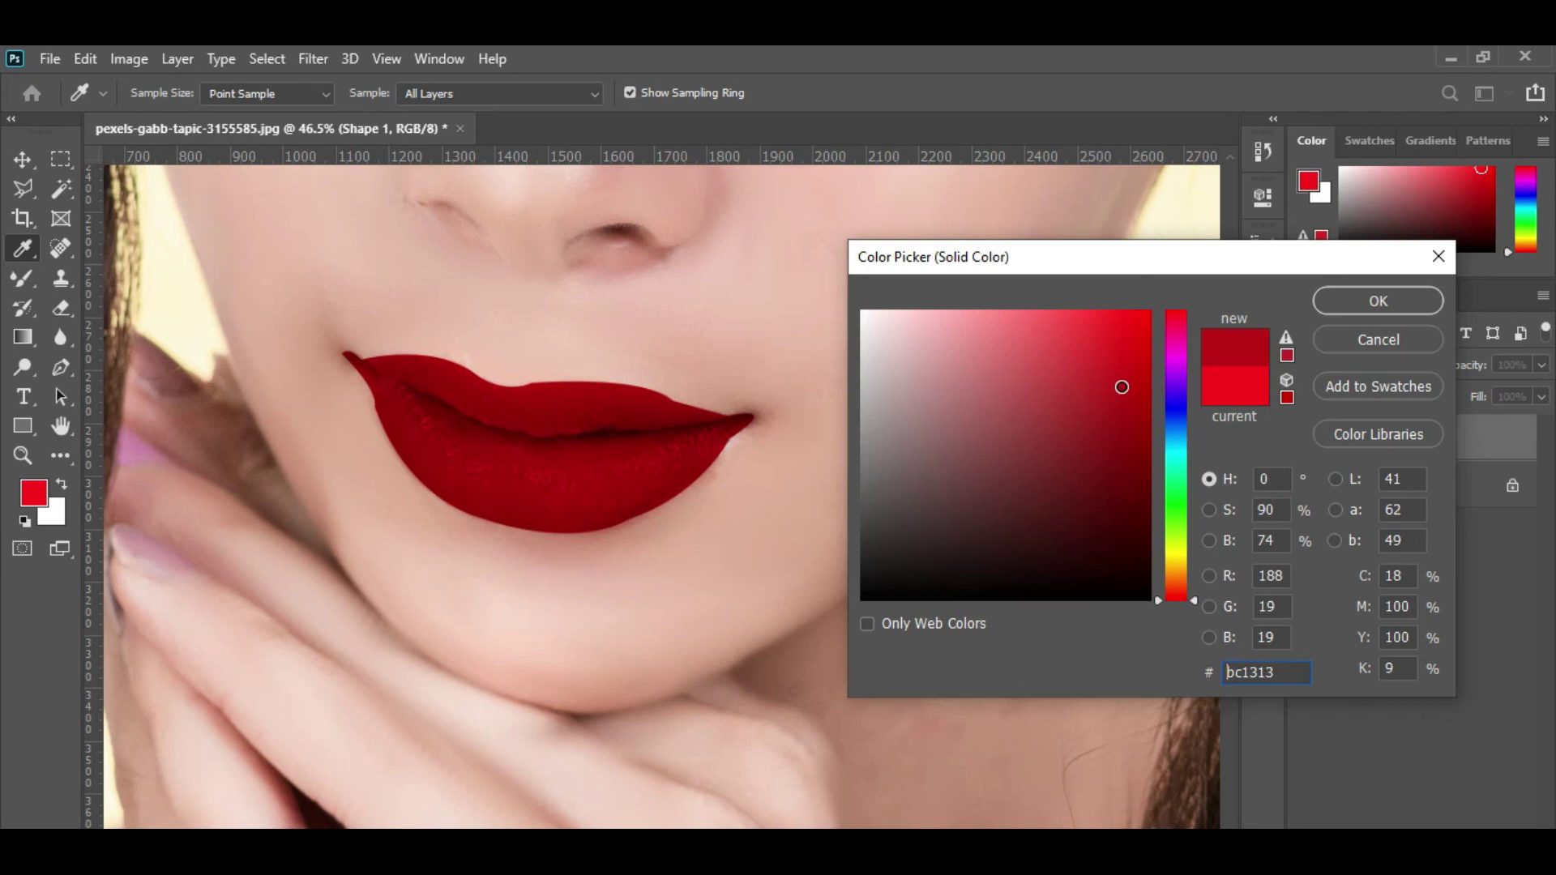
pyautogui.click(1389, 305)
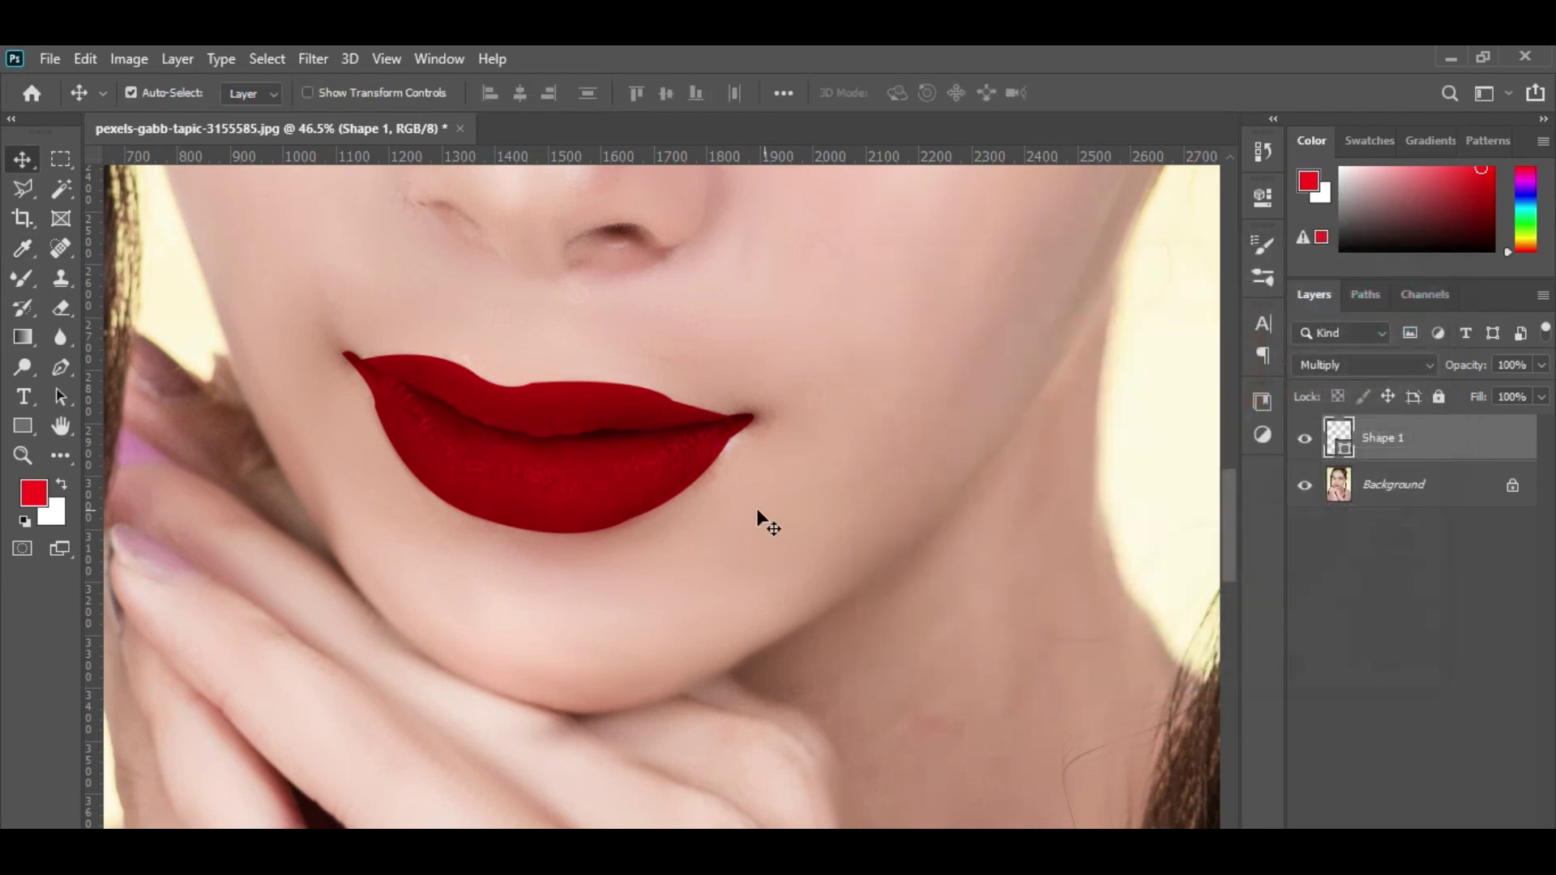
pyautogui.moveTo(976, 452); pyautogui.dragTo(879, 470)
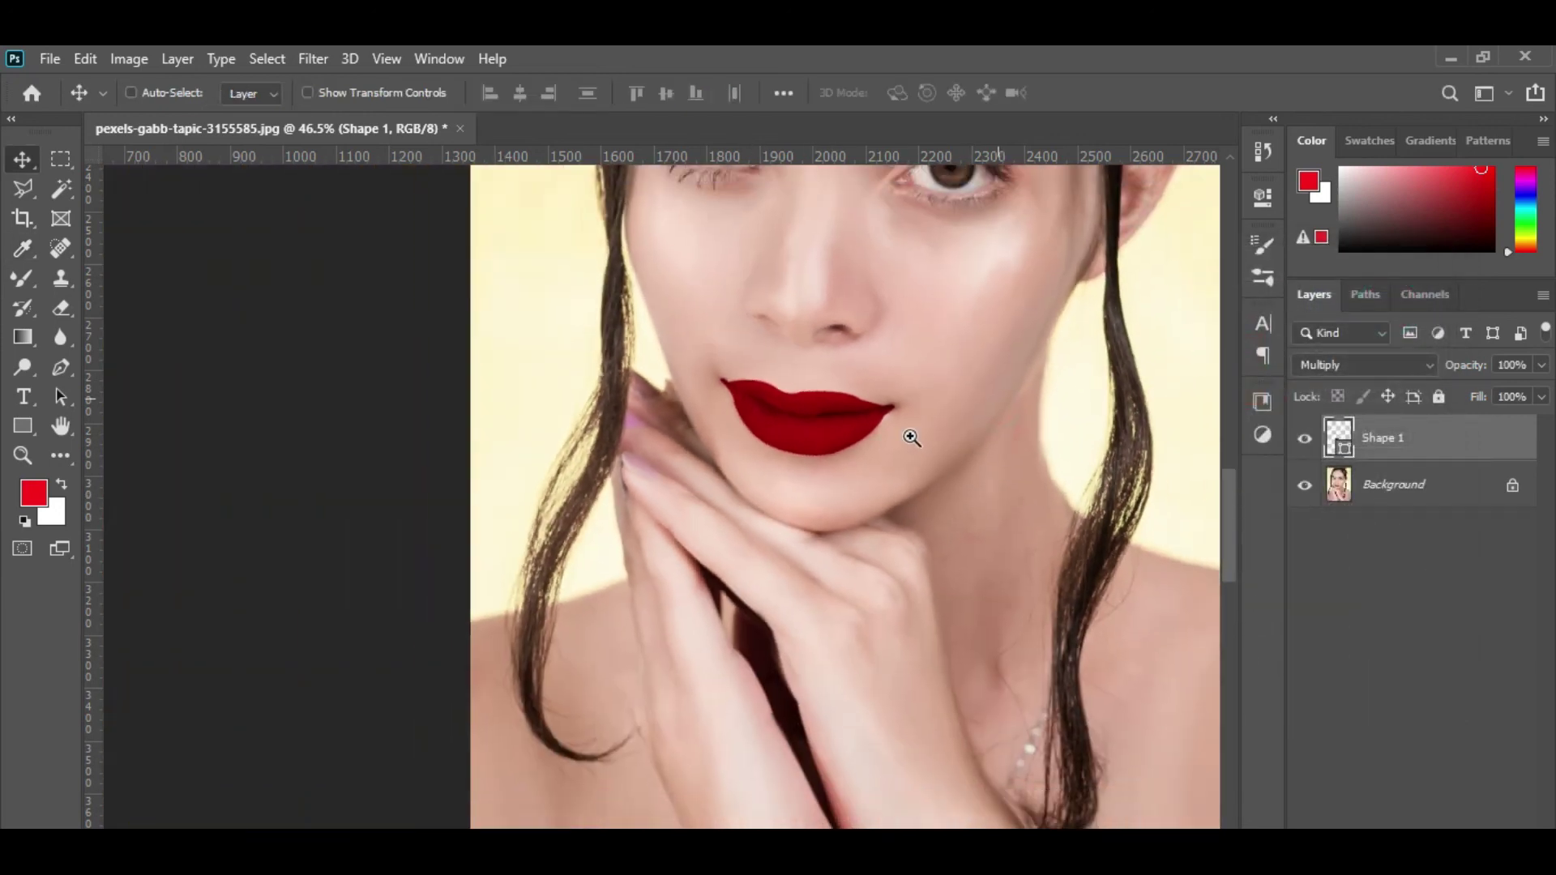
# - Recentre the face and toggle the original top layer off and on to compare
pyautogui.moveTo(965, 371); pyautogui.dragTo(722, 489)
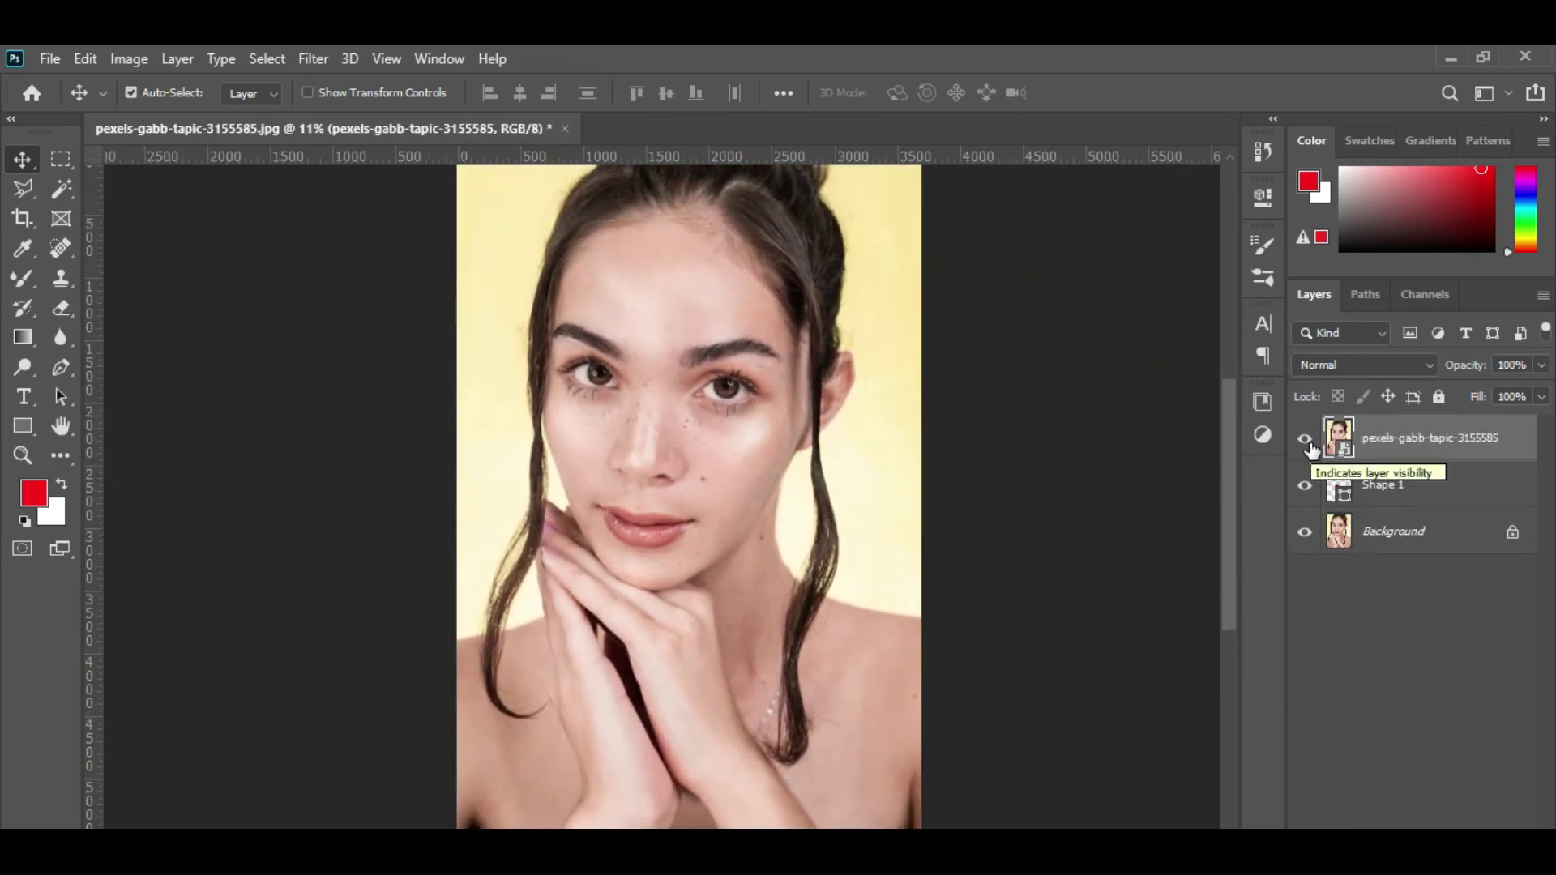
pyautogui.click(1306, 440)
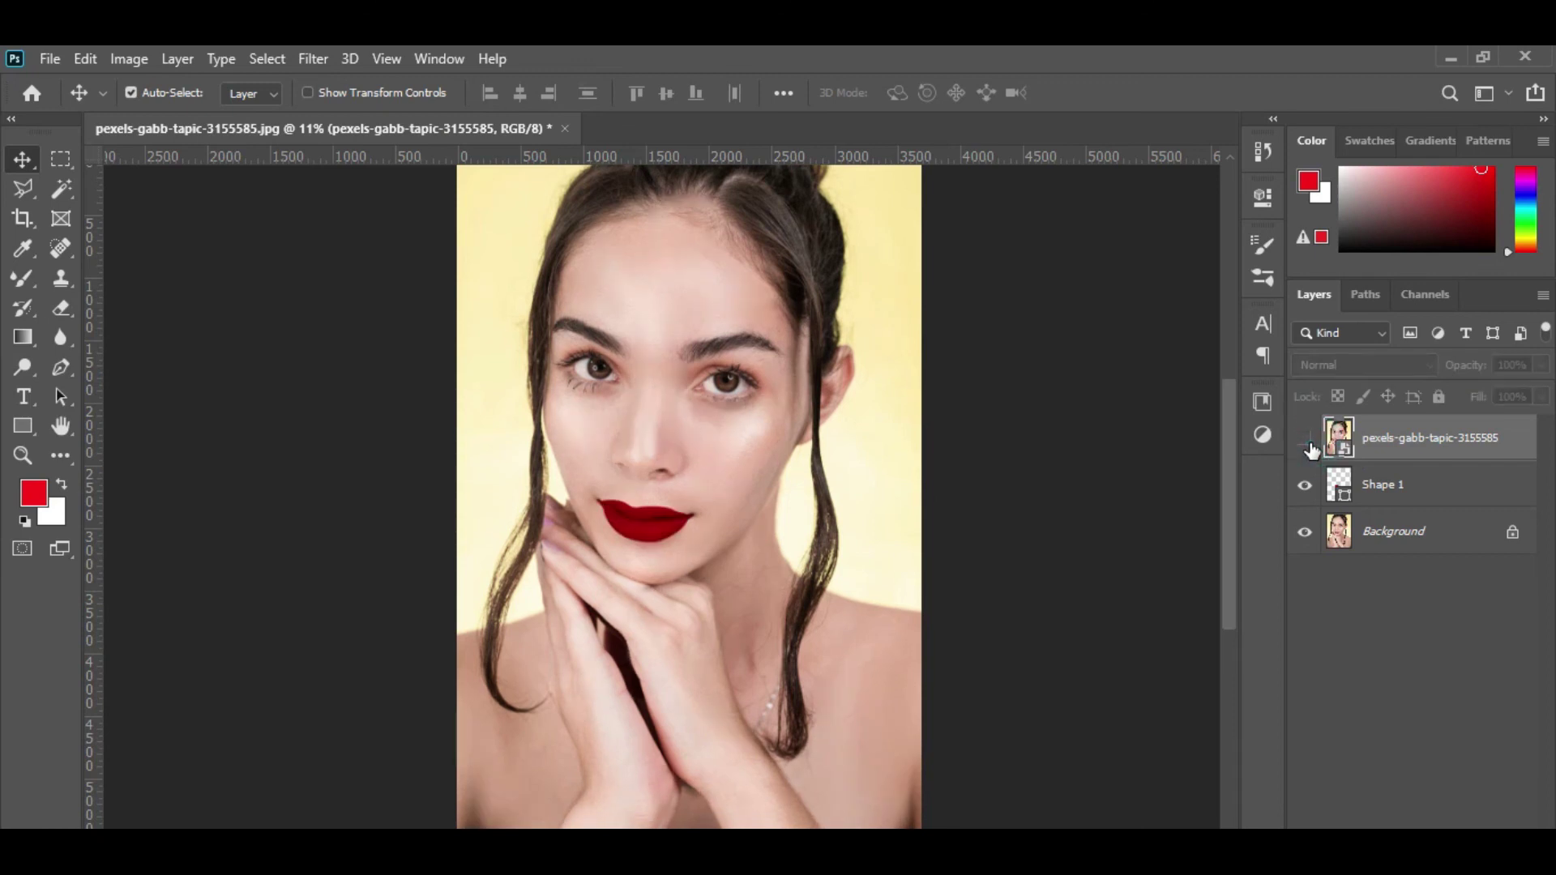
pyautogui.click(1306, 440)
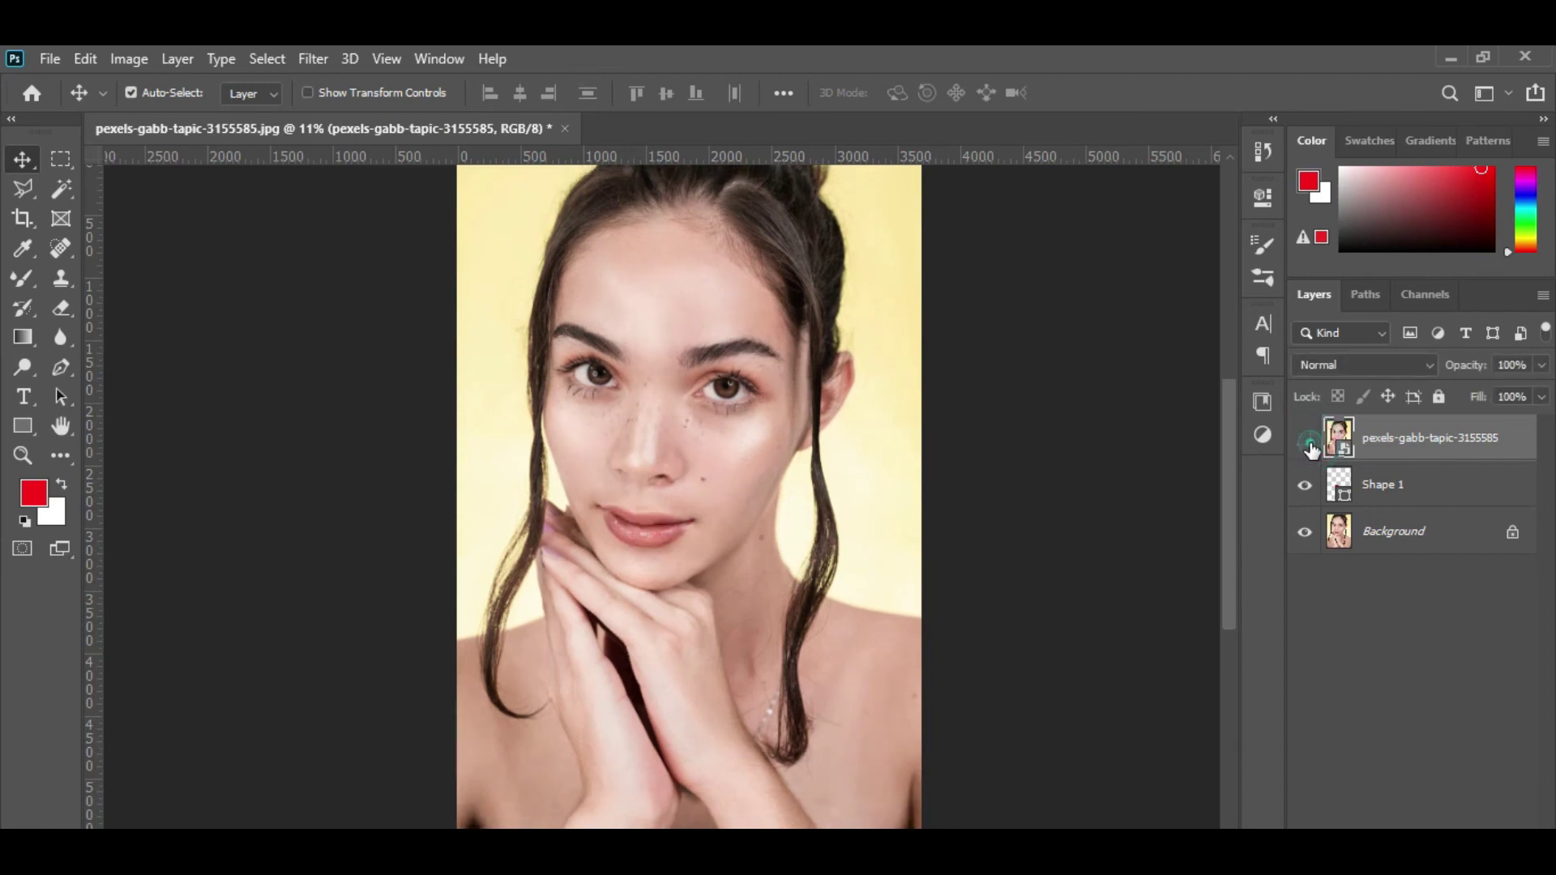